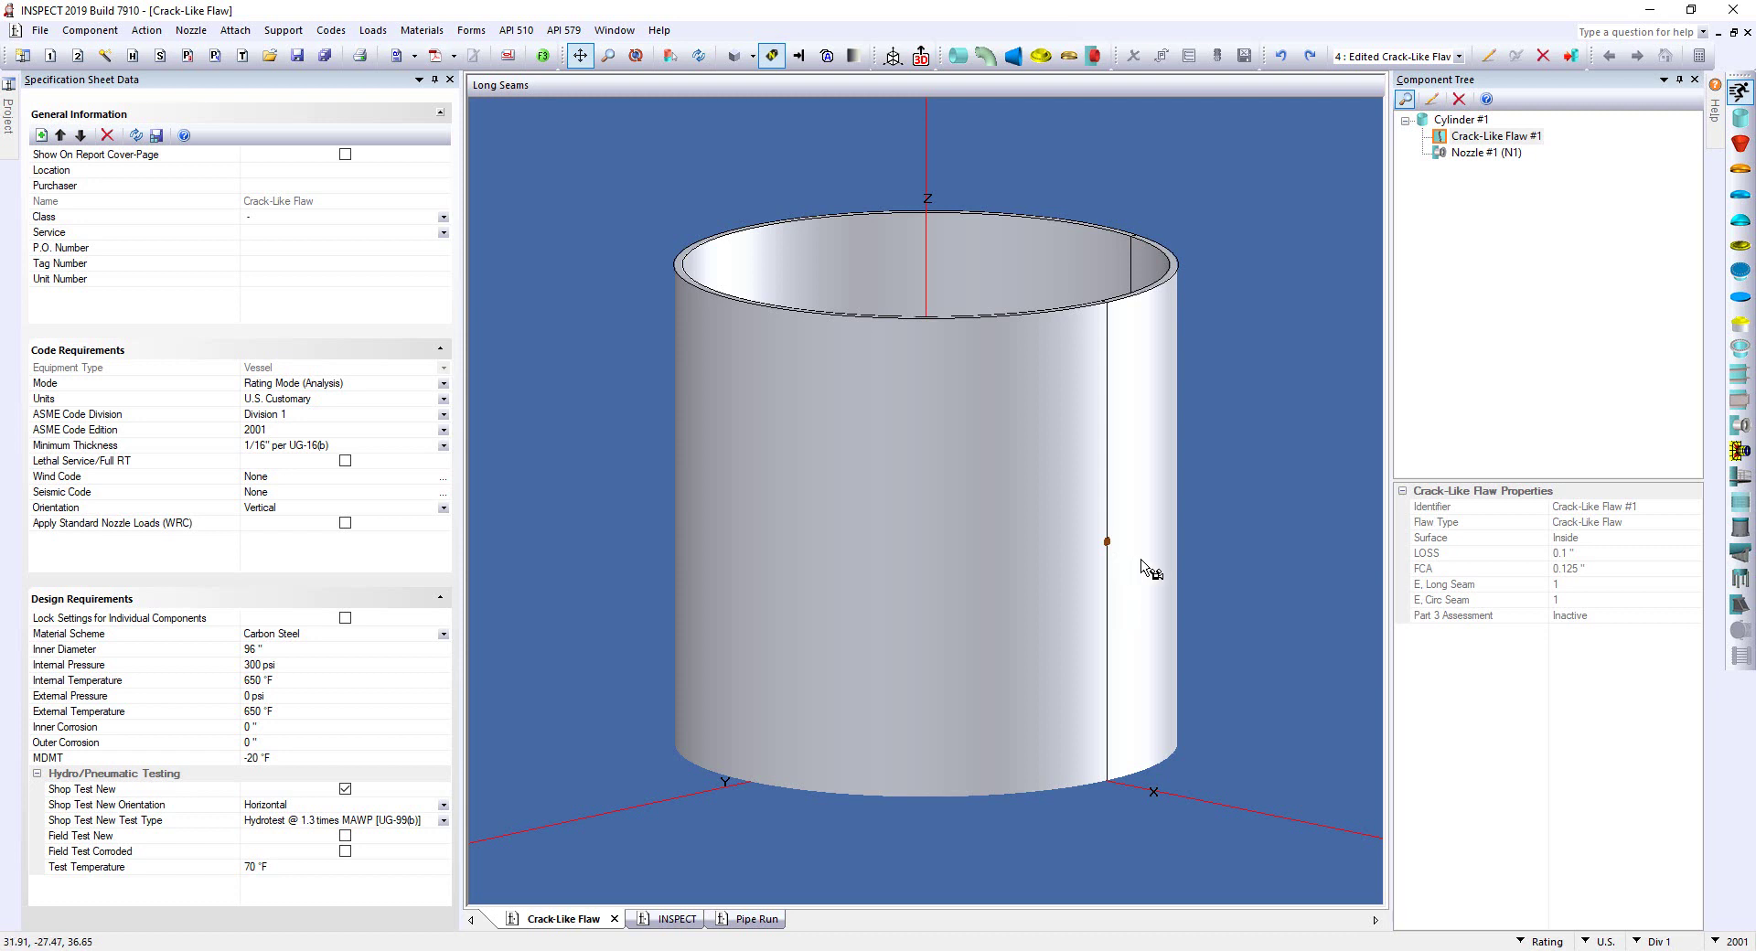
Recentre the cylinder view and glance at the API 579 assessment list without running one
scroll(1134, 574, "up", 3)
scroll(1161, 578, "up", 5)
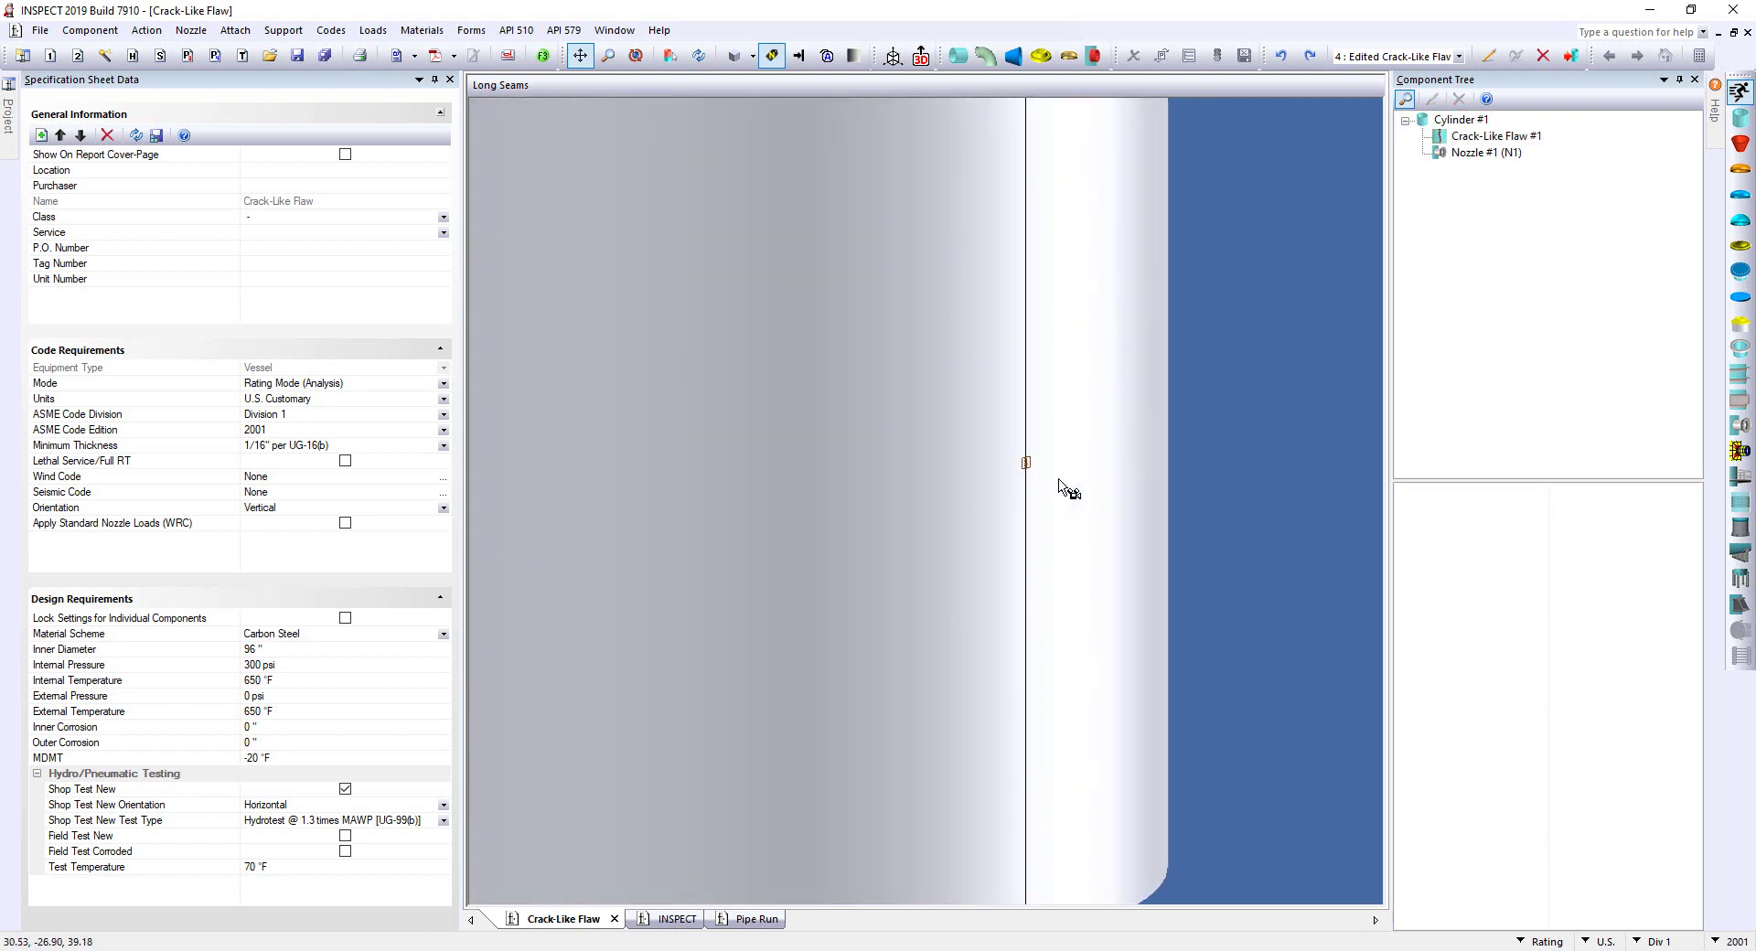
scroll(974, 530, "up", 5)
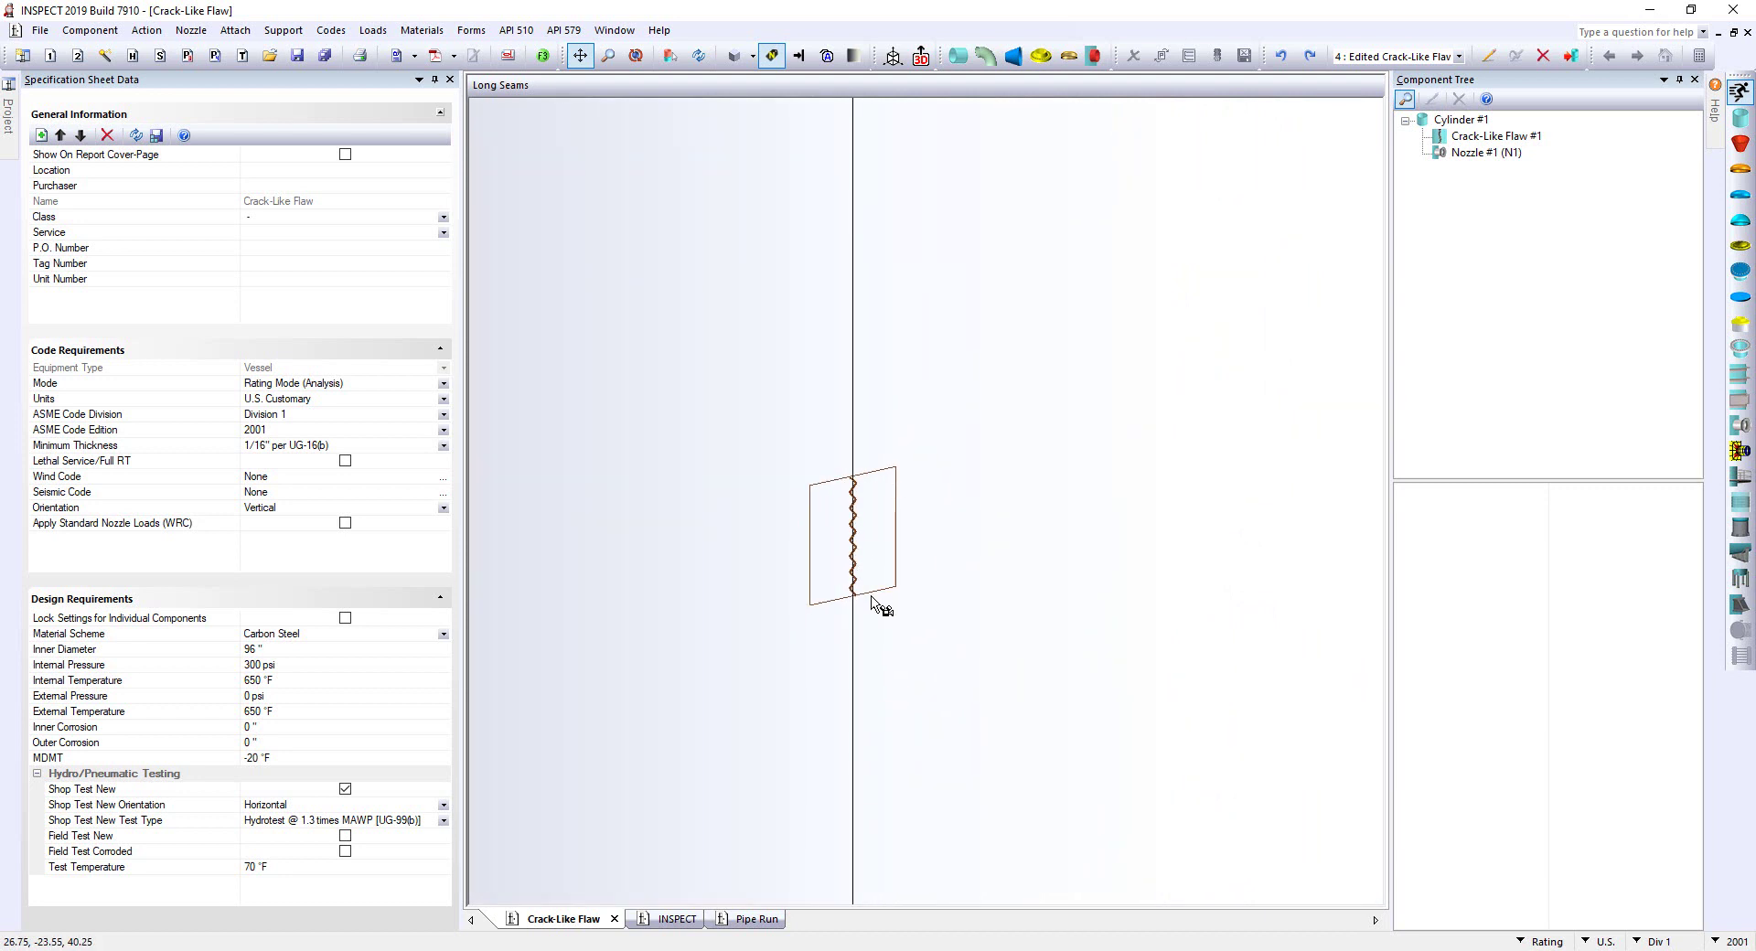
scroll(872, 596, "down", 10)
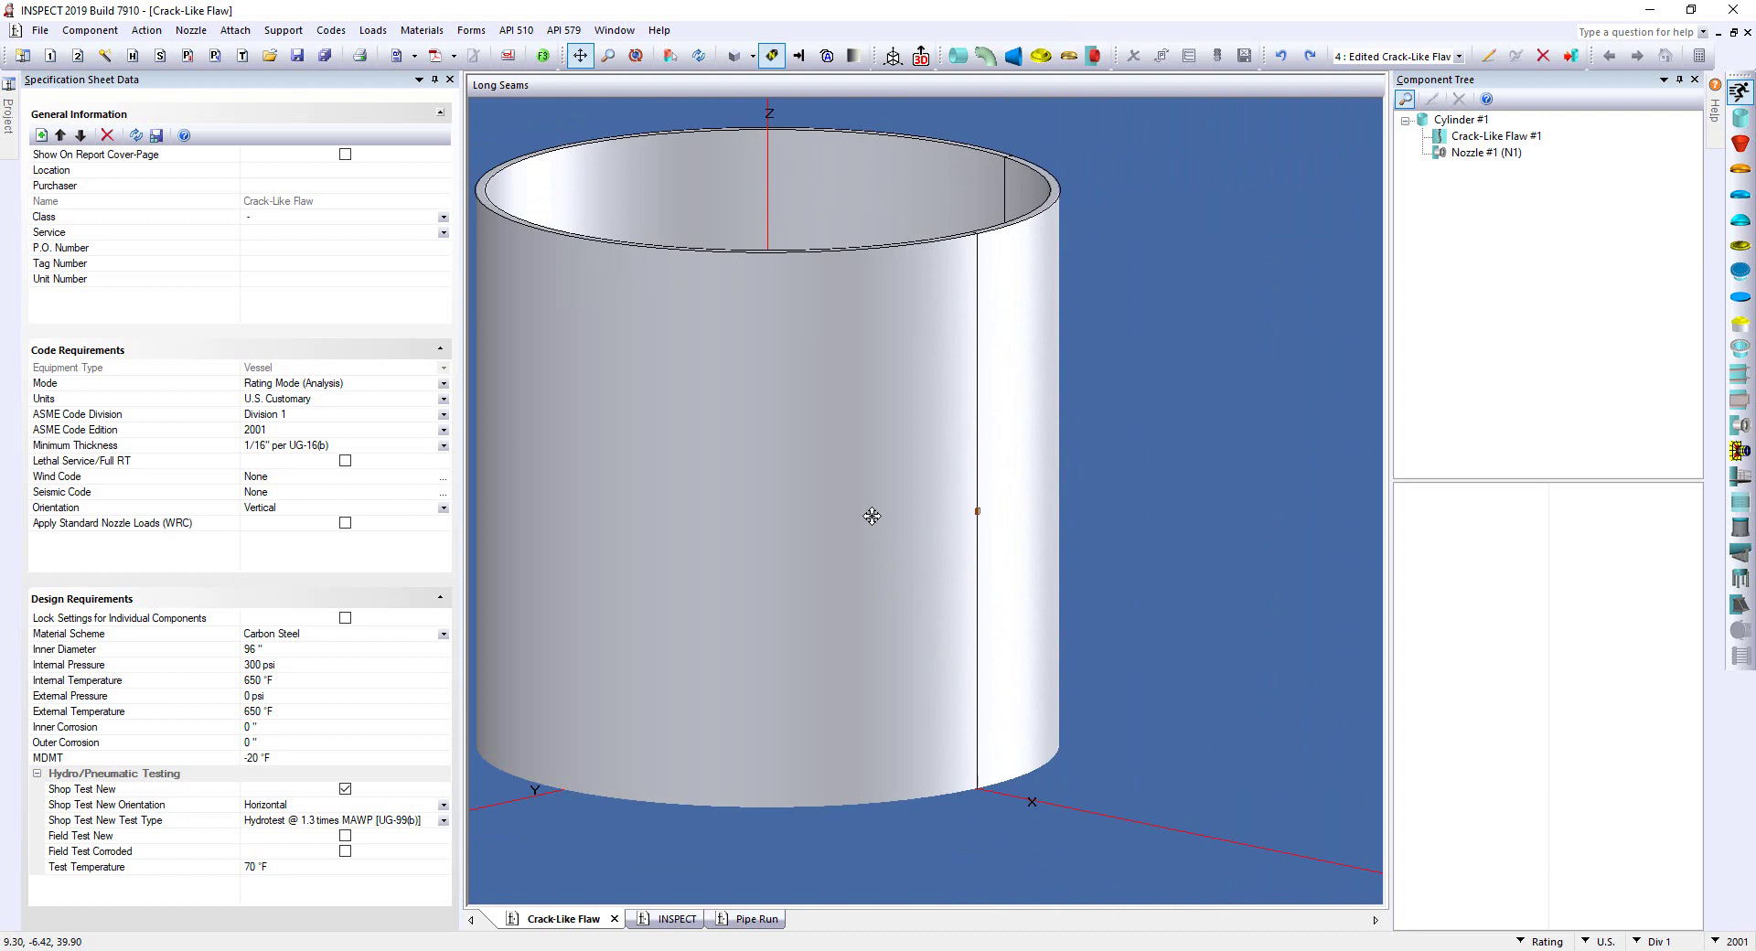
left_click_drag(872, 516, 951, 549)
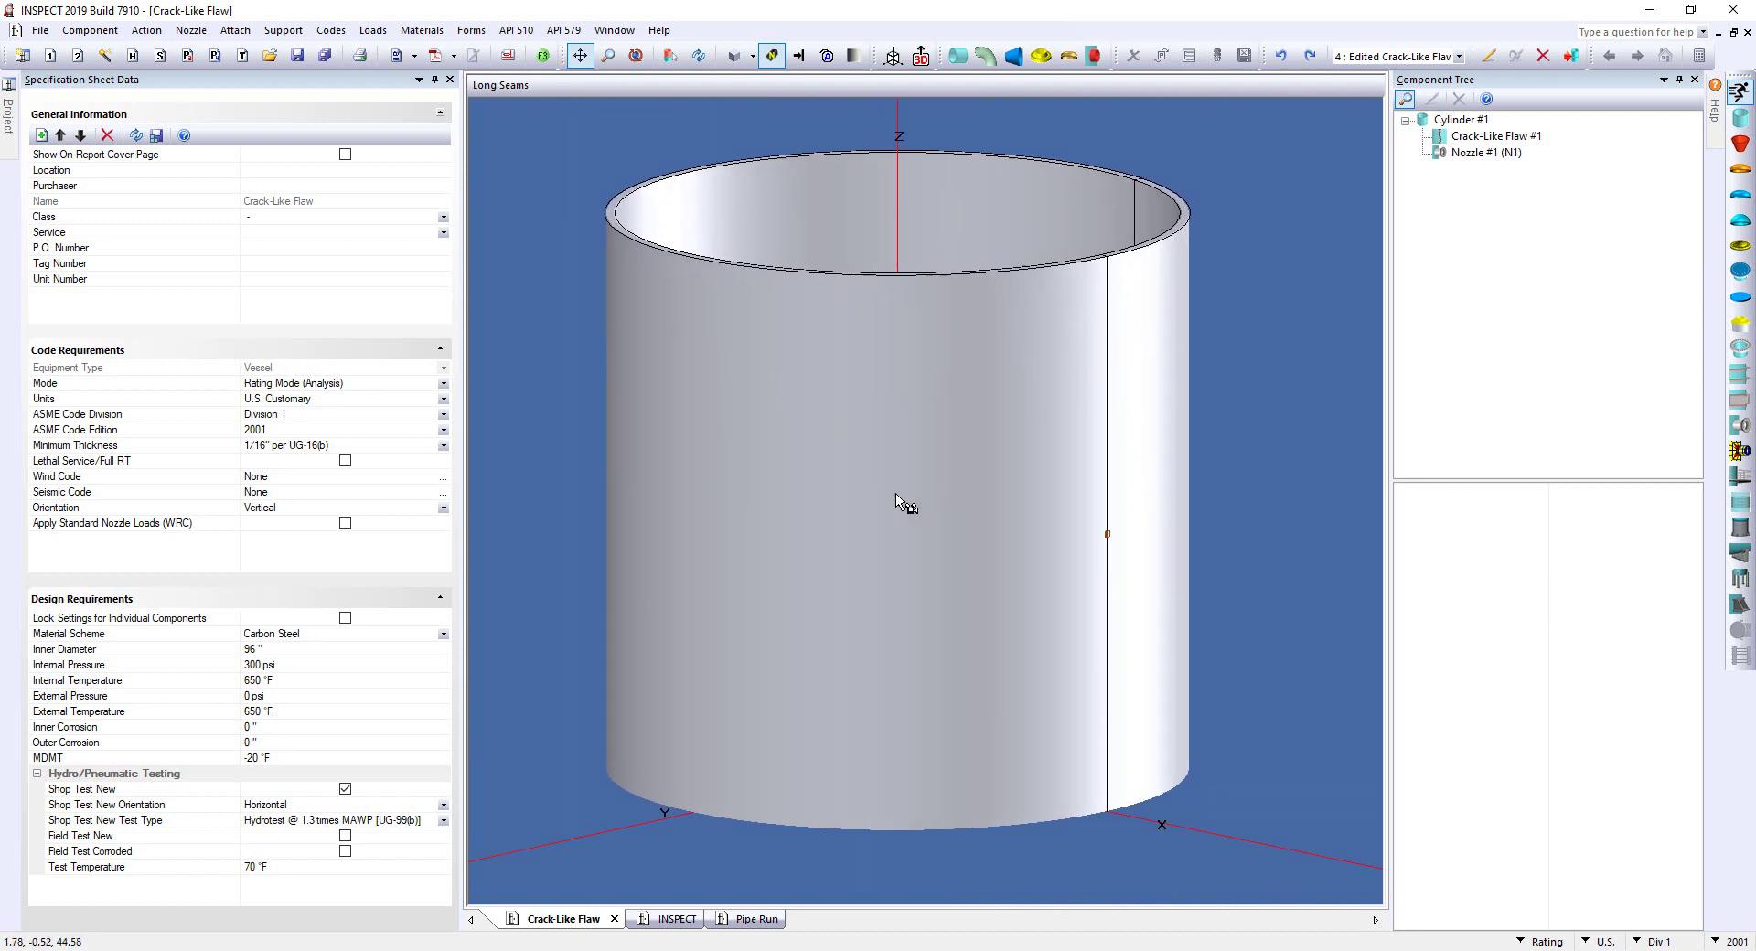
left_click(563, 30)
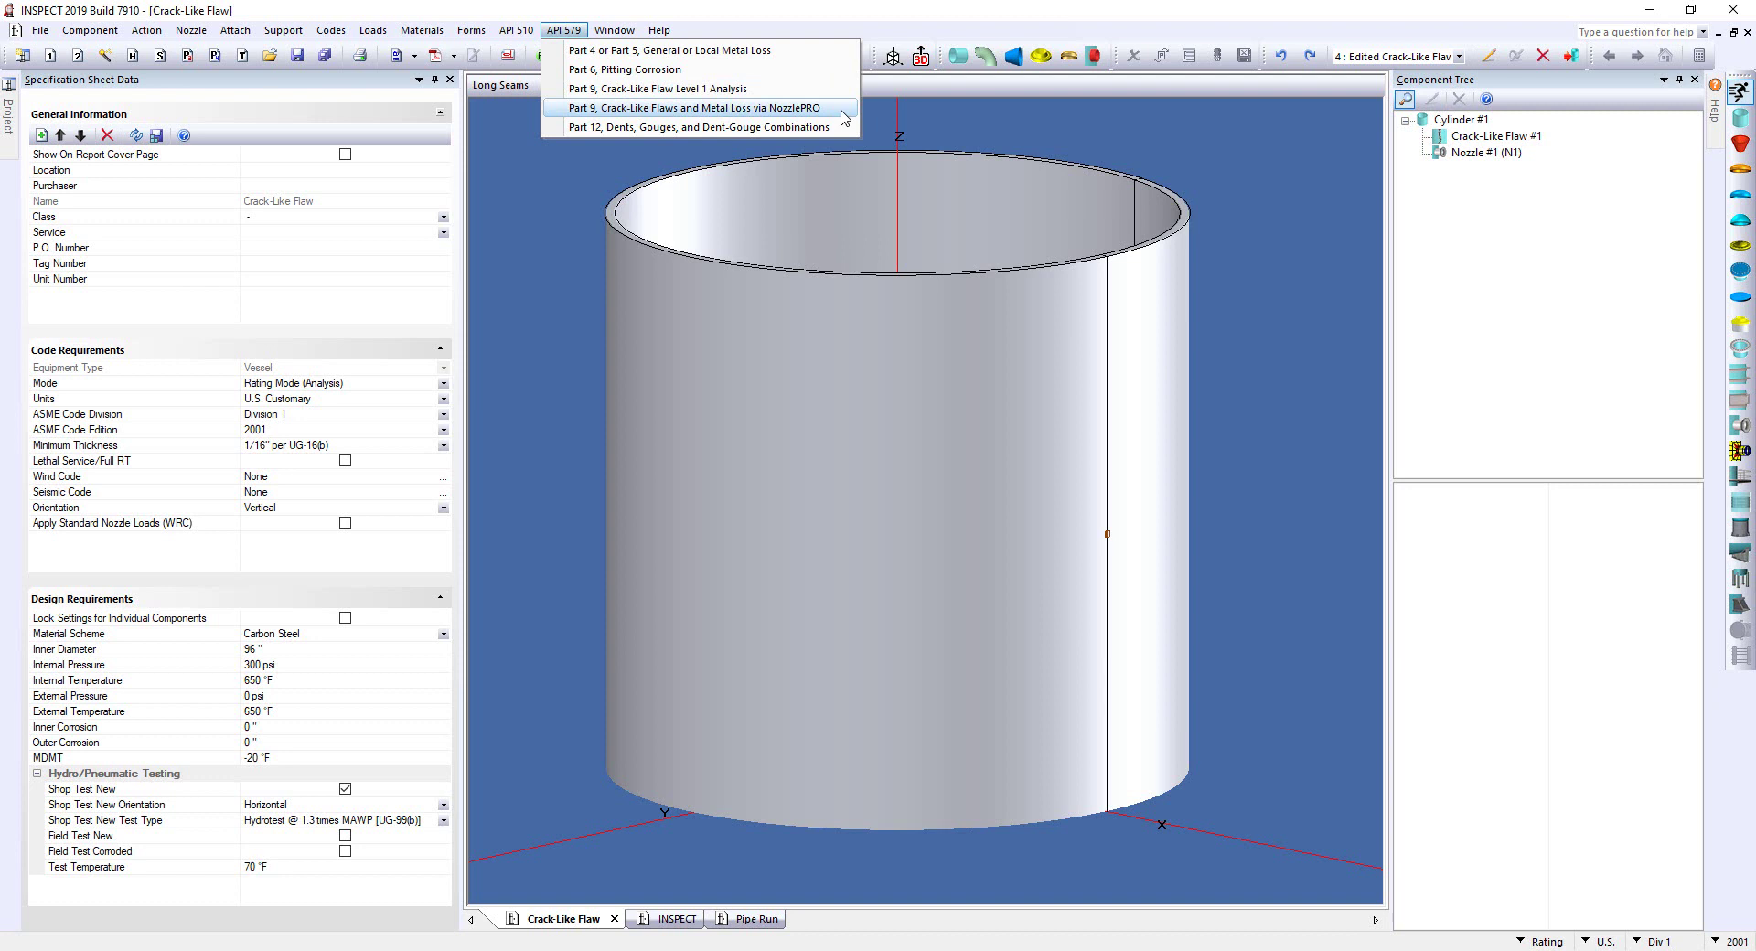
left_click(1308, 244)
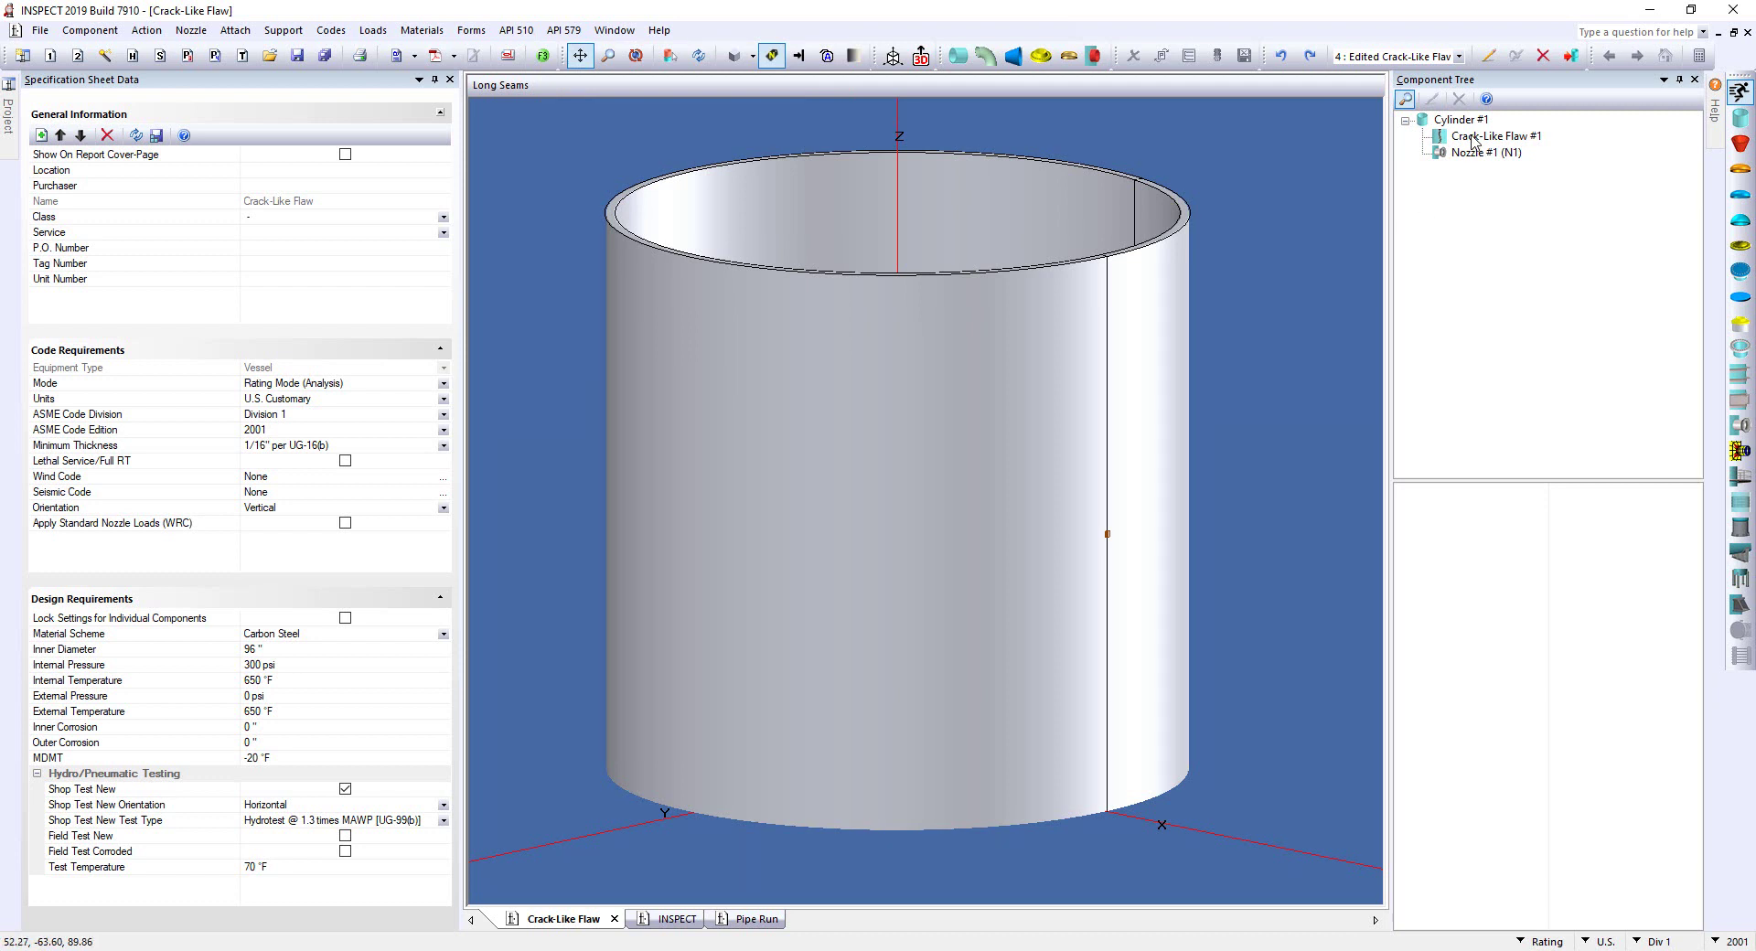
Review Crack-Like Flaw #1's identifier, 48" offset measured from Datum, and angular position
double_click(1438, 139)
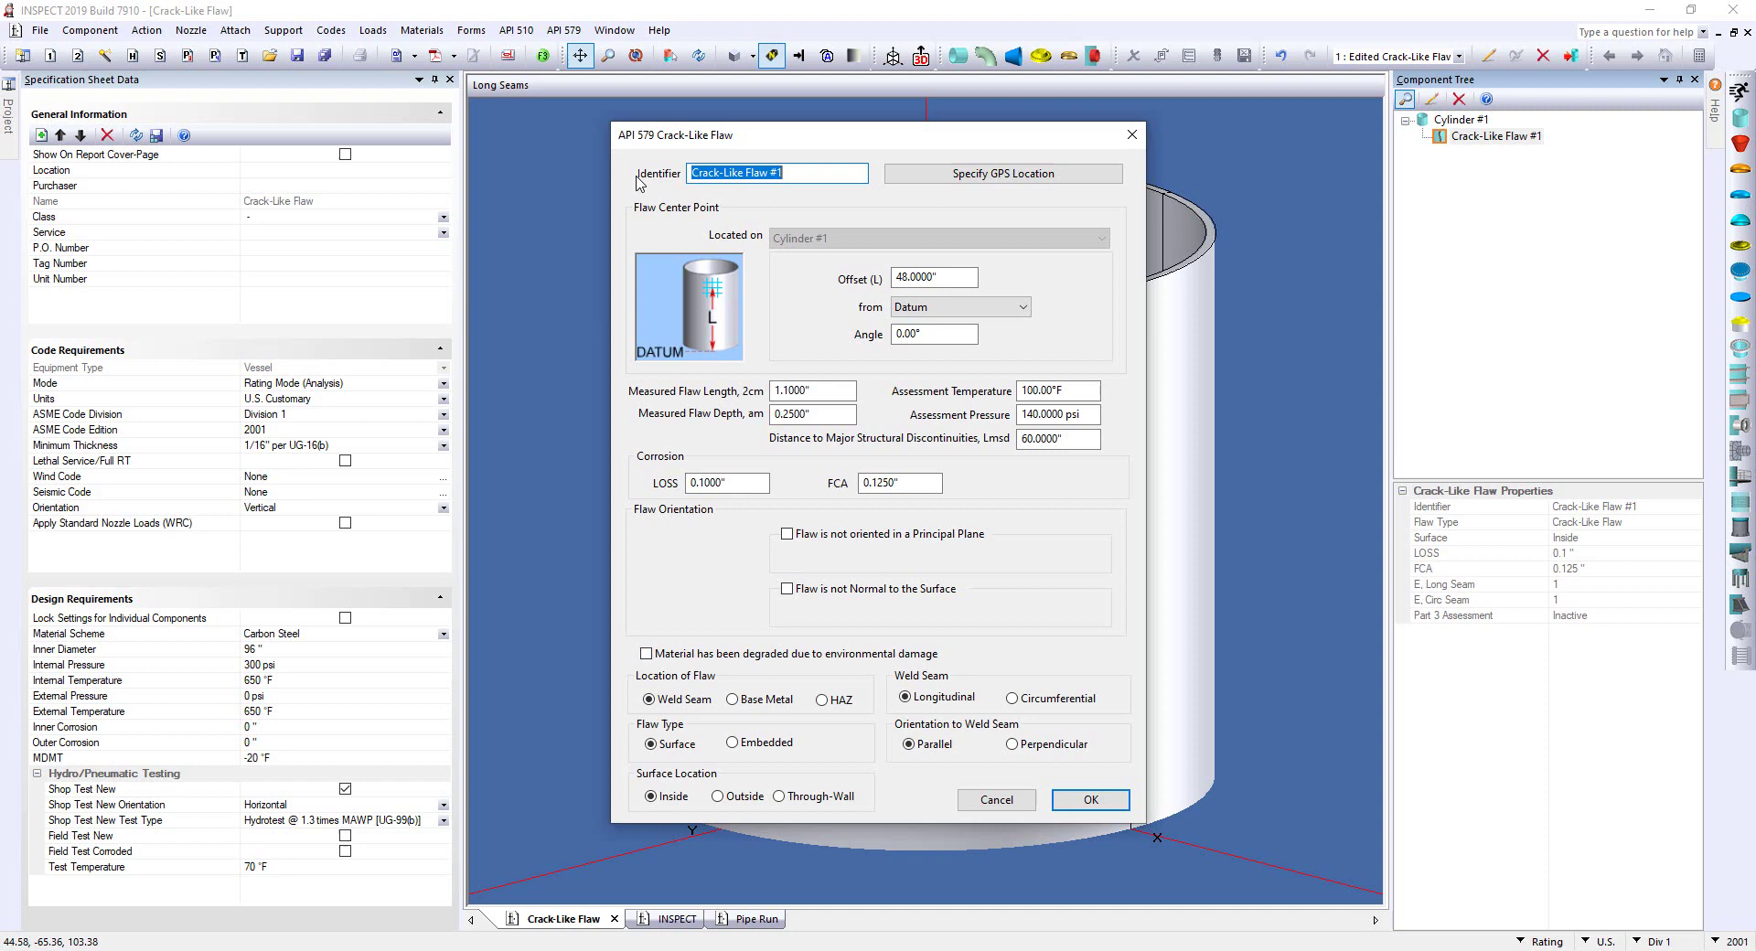
left_click(808, 176)
left_click(959, 277)
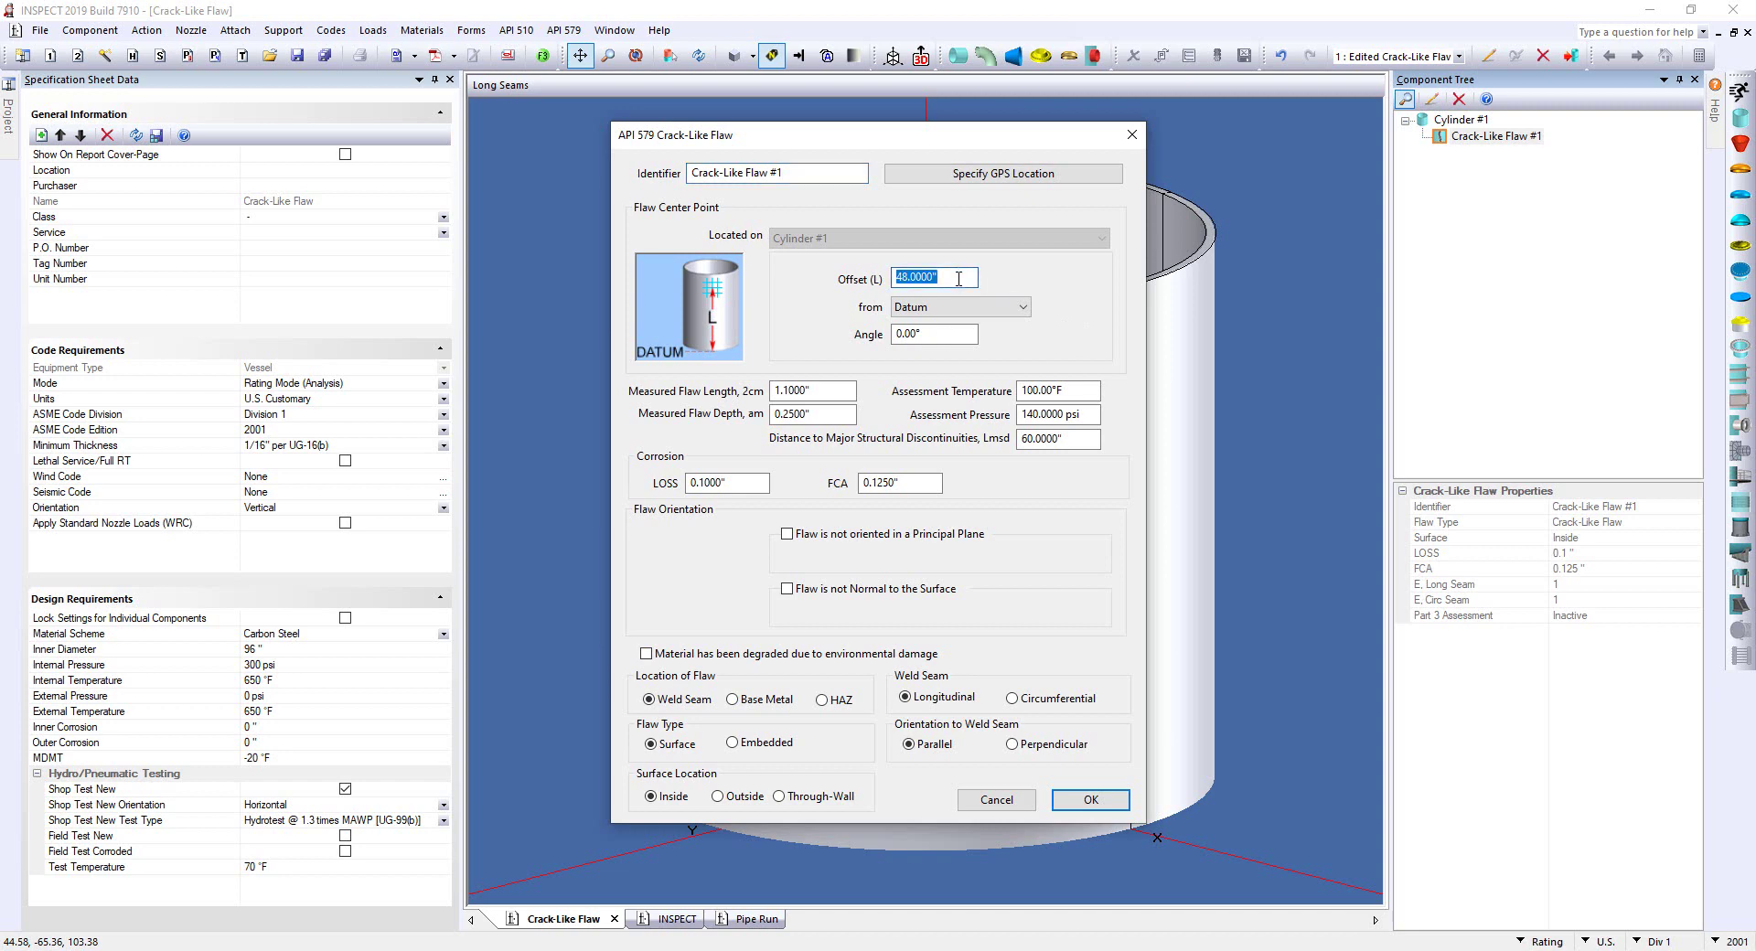
left_click(951, 335)
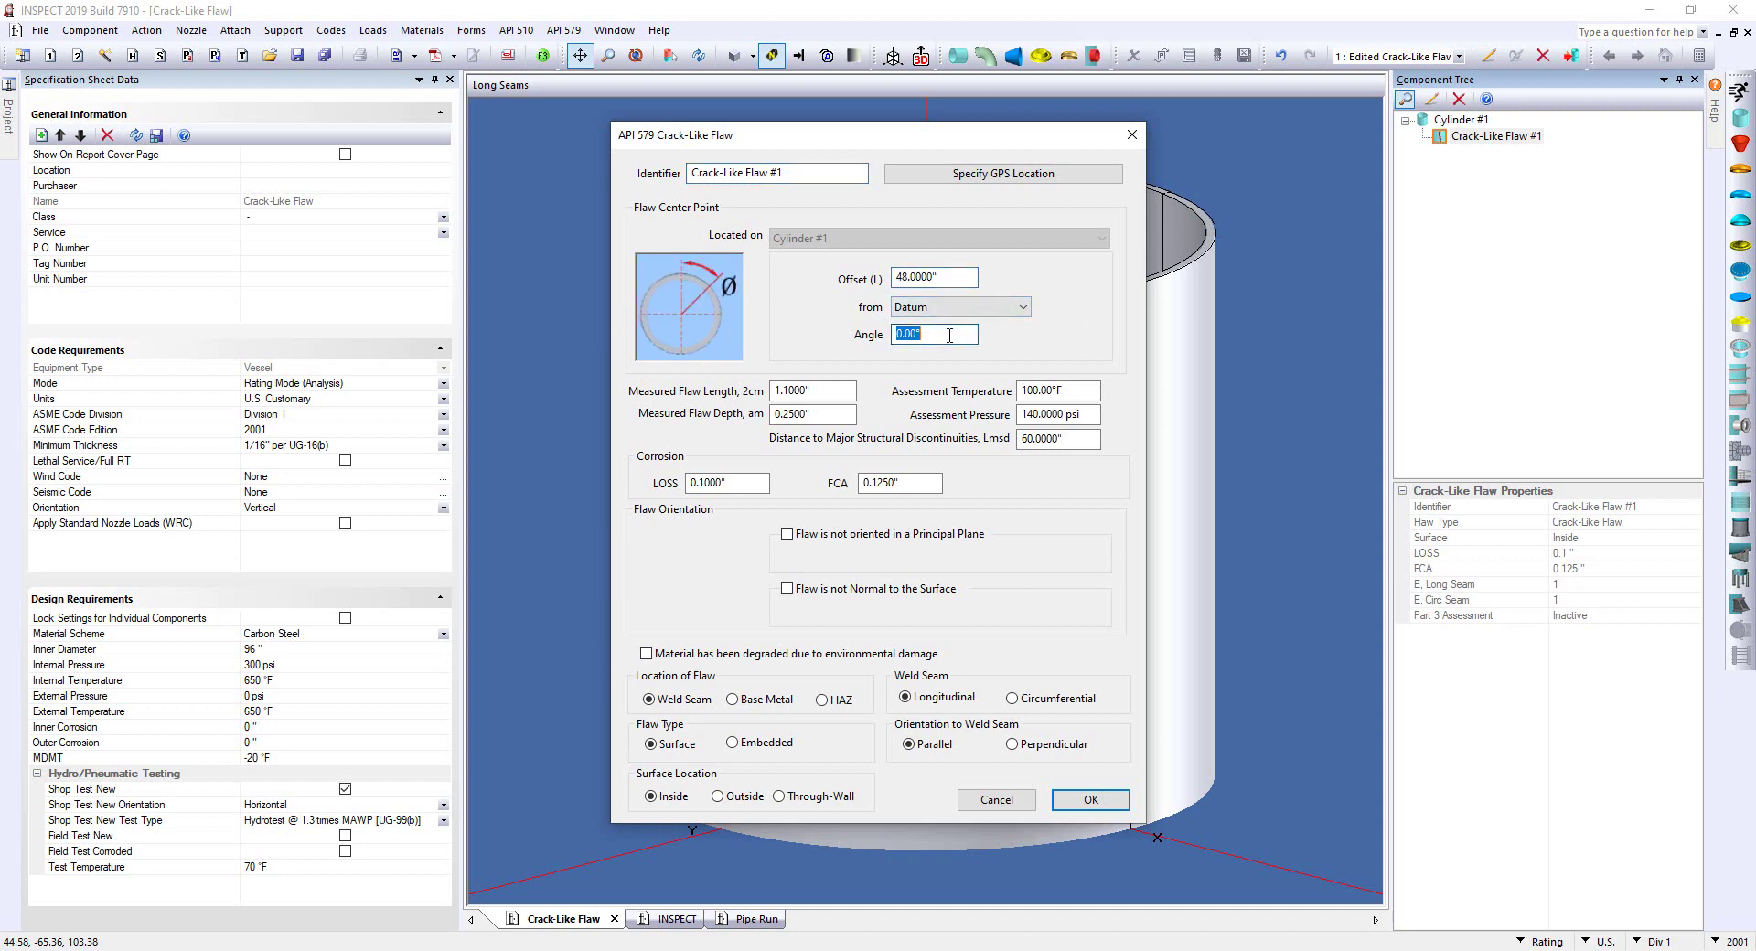
left_click(1023, 309)
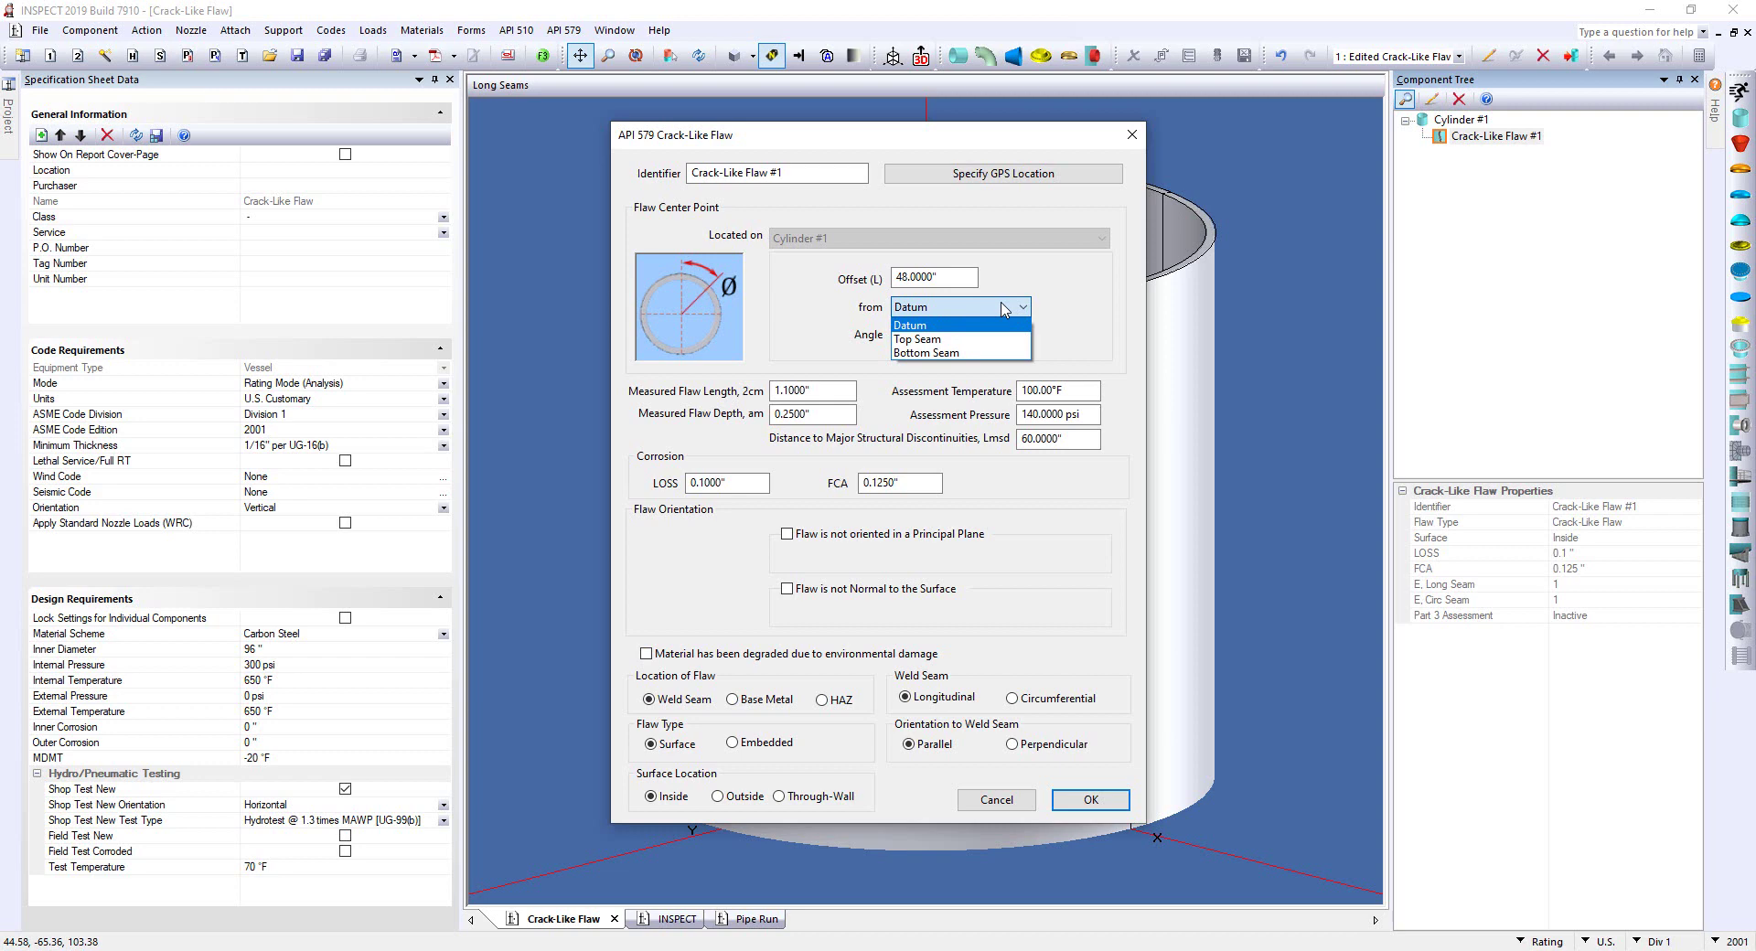
left_click(1058, 300)
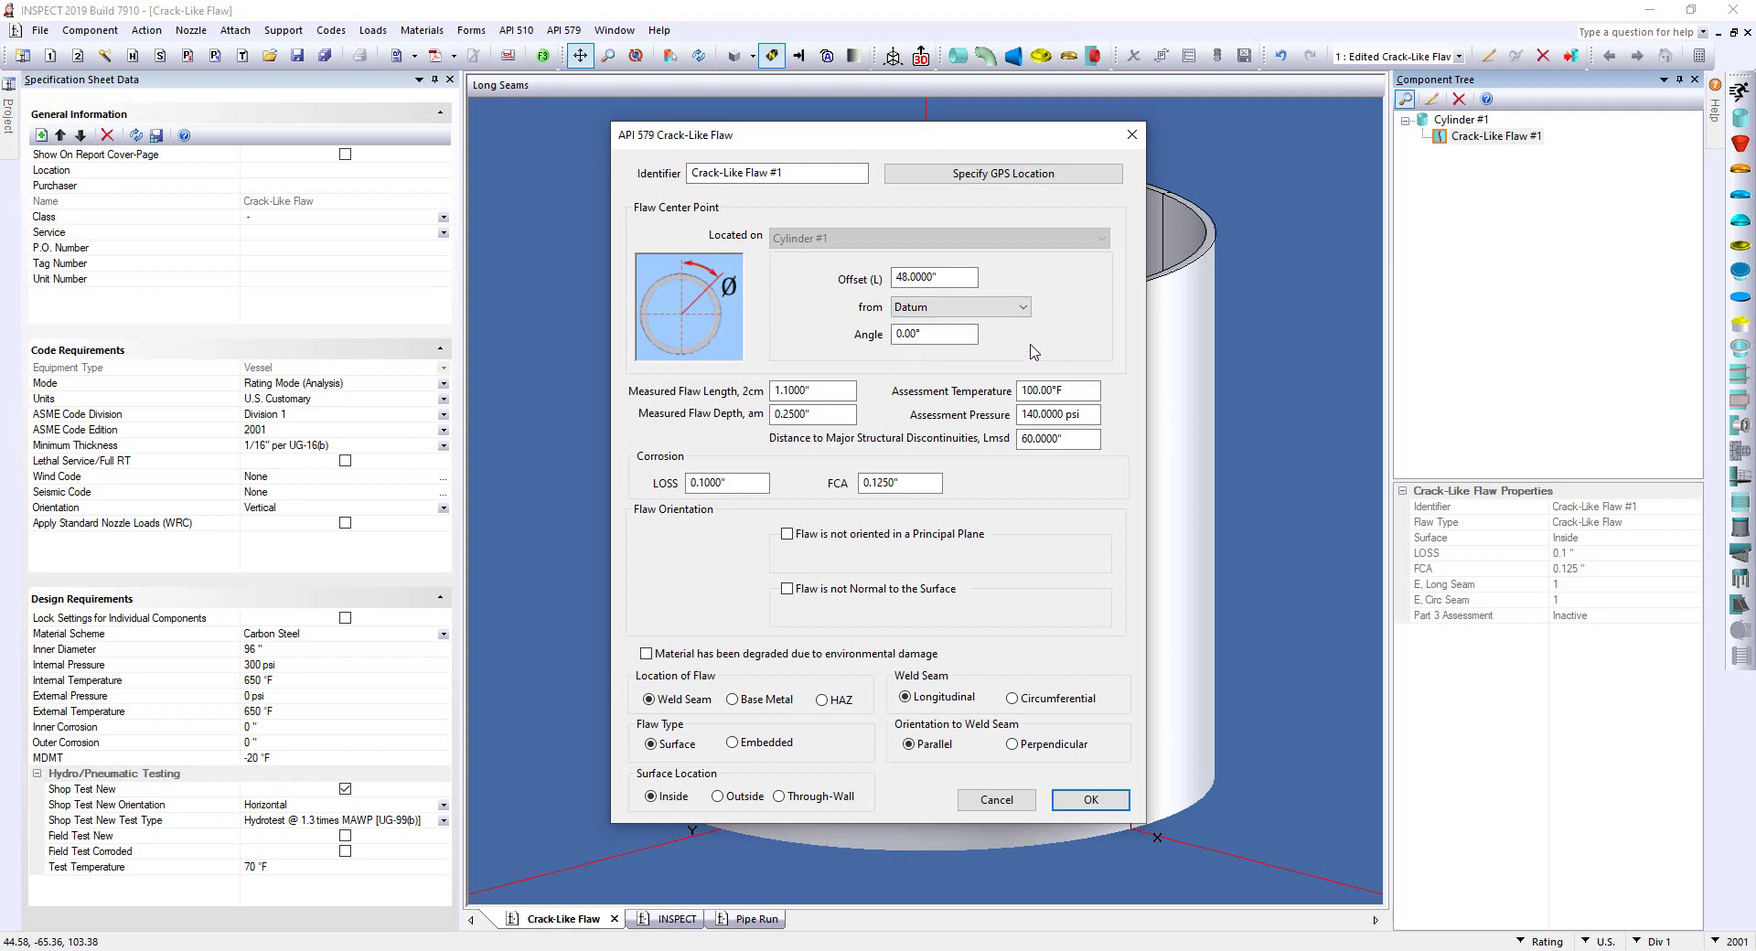
Review the flaw's length, depth, temperature, pressure, Lmsd, LOSS and FCA values
left_click(828, 391)
left_click(839, 414)
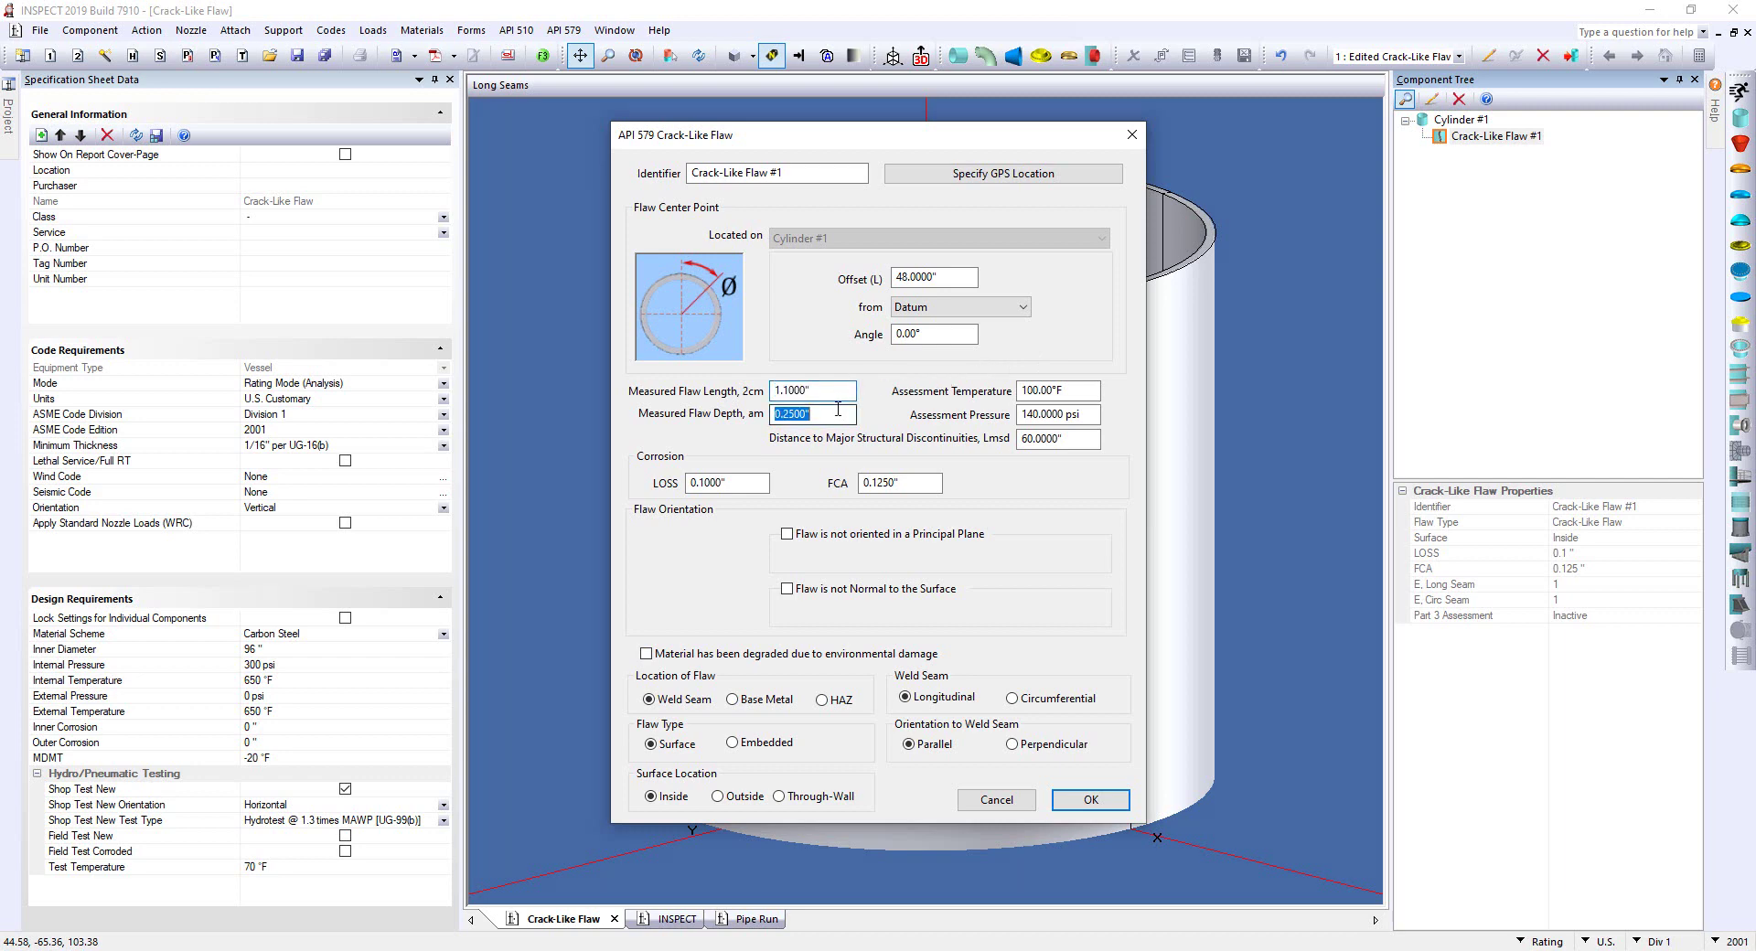
left_click(1079, 390)
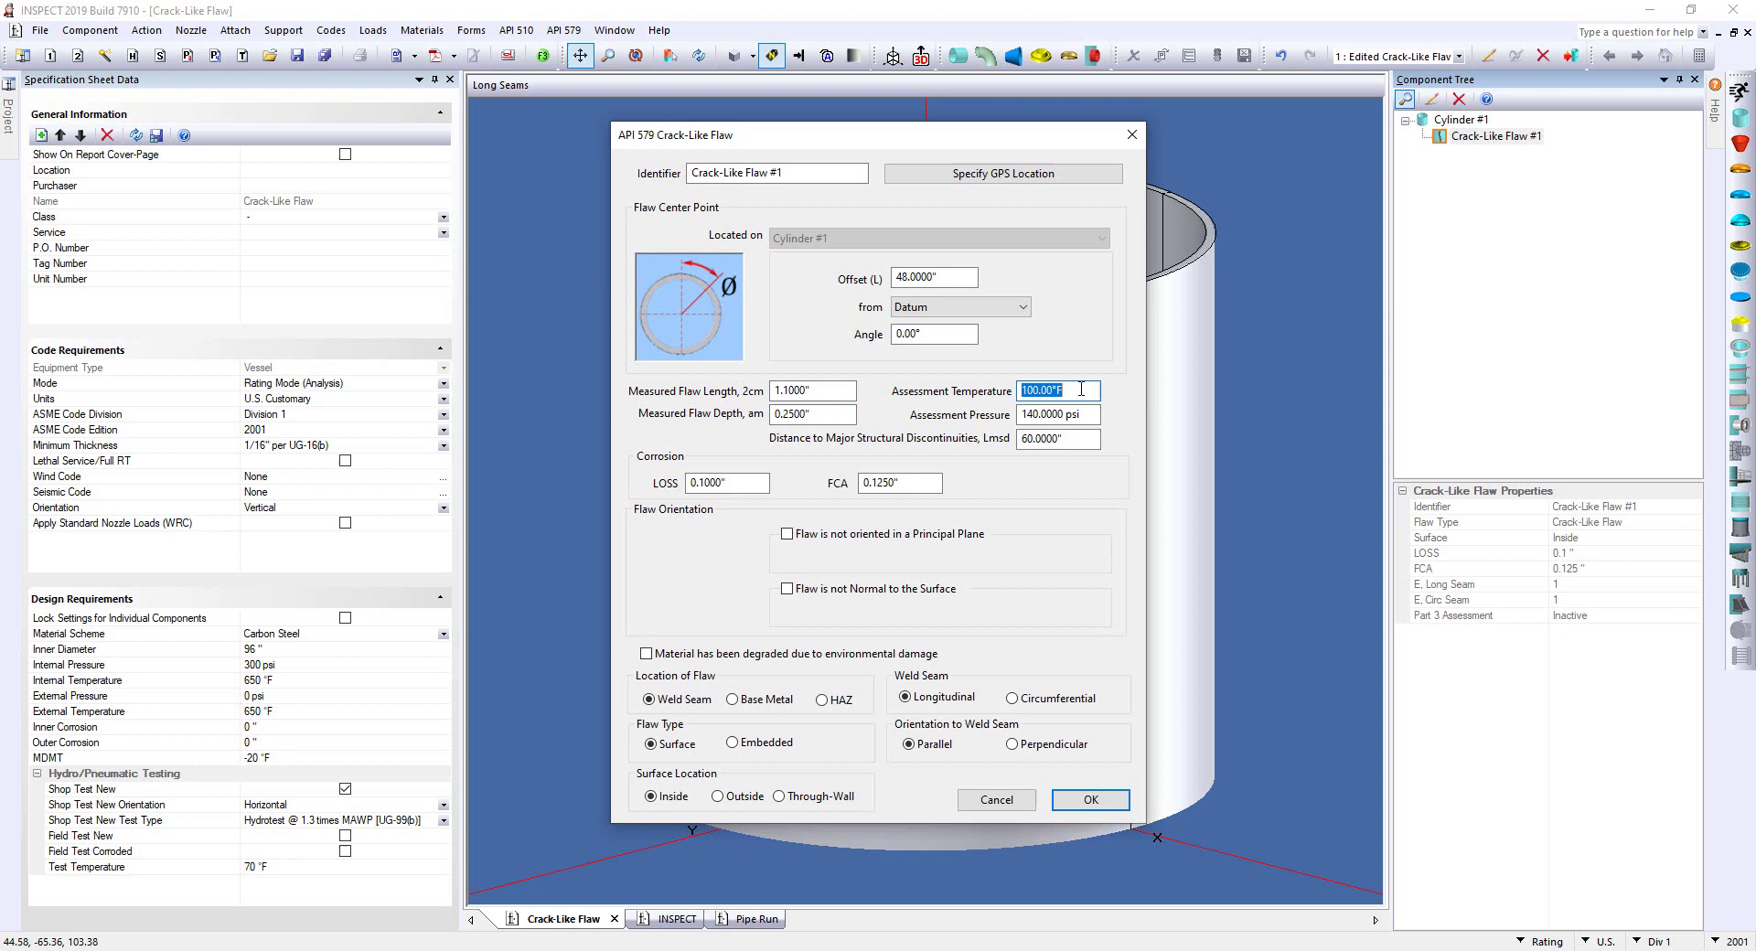
left_click(1097, 414)
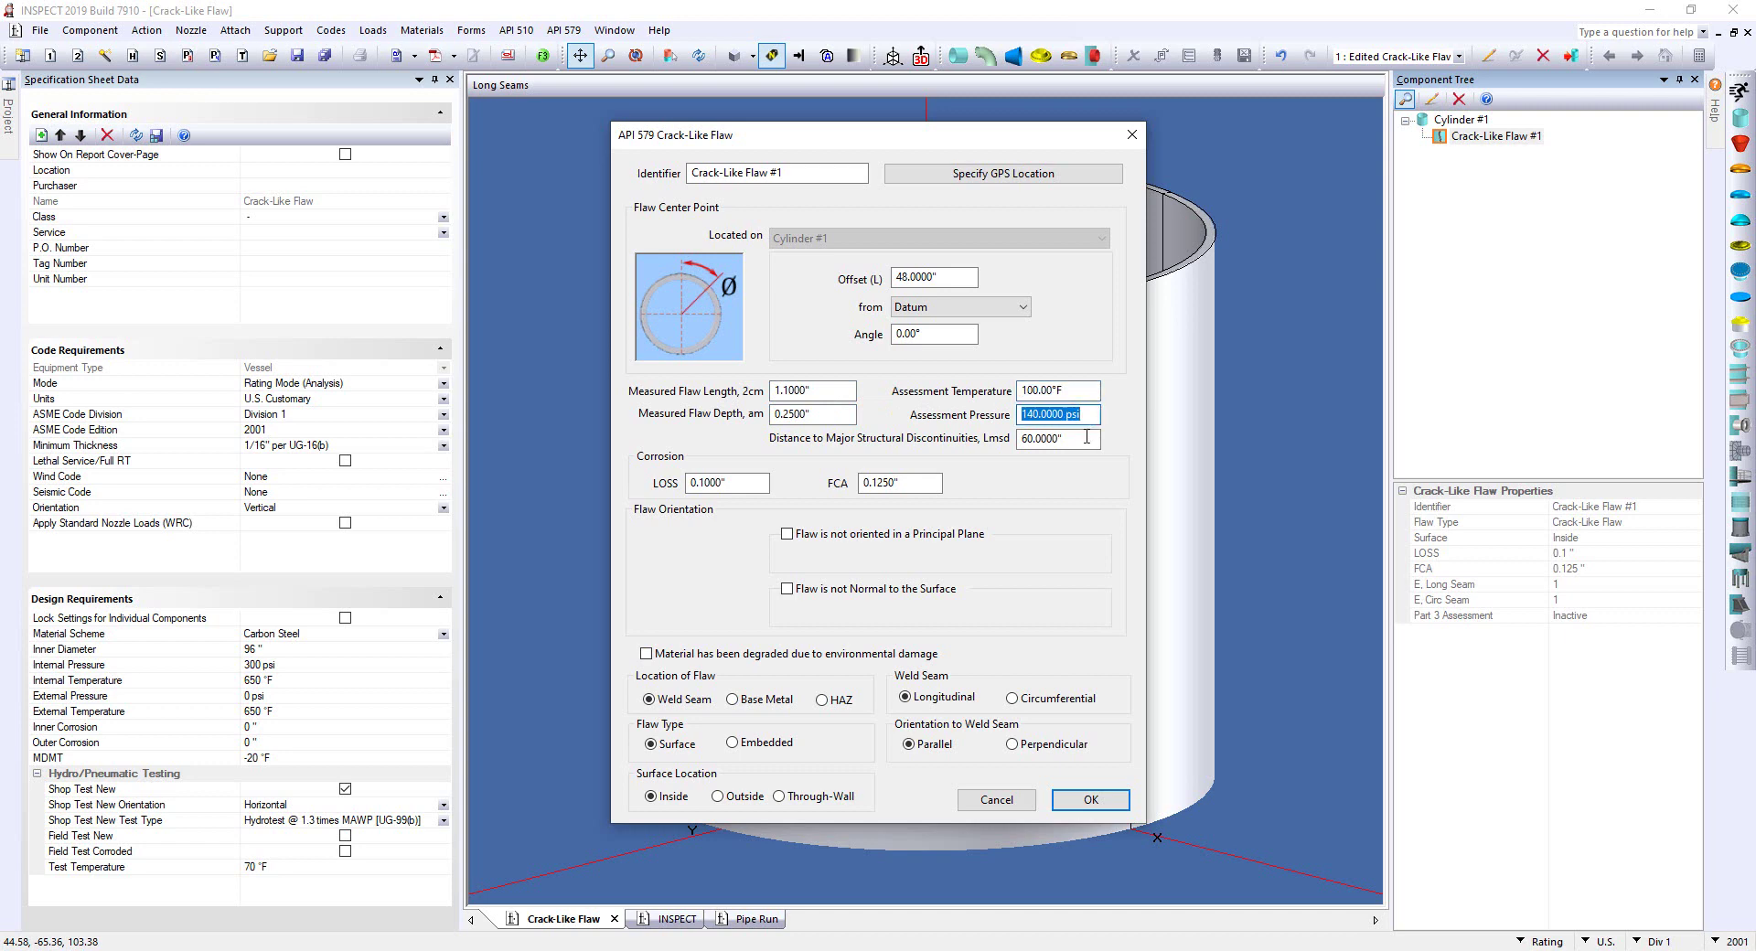
left_click(1081, 438)
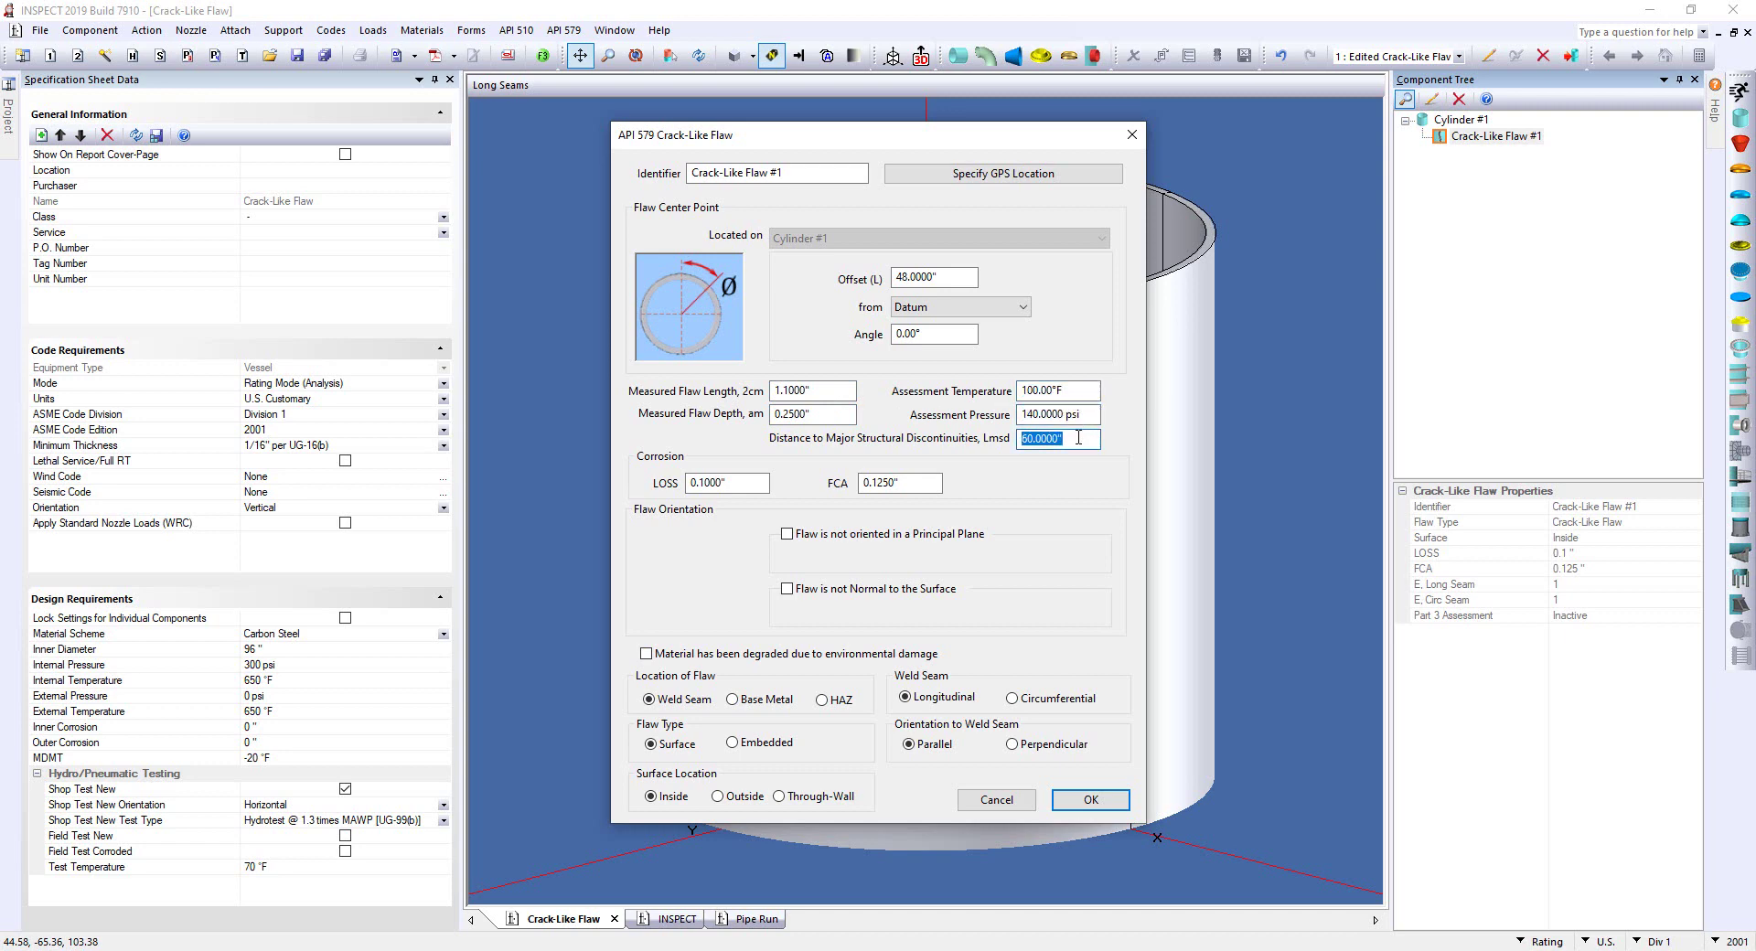
left_click(1079, 438)
left_click(745, 479)
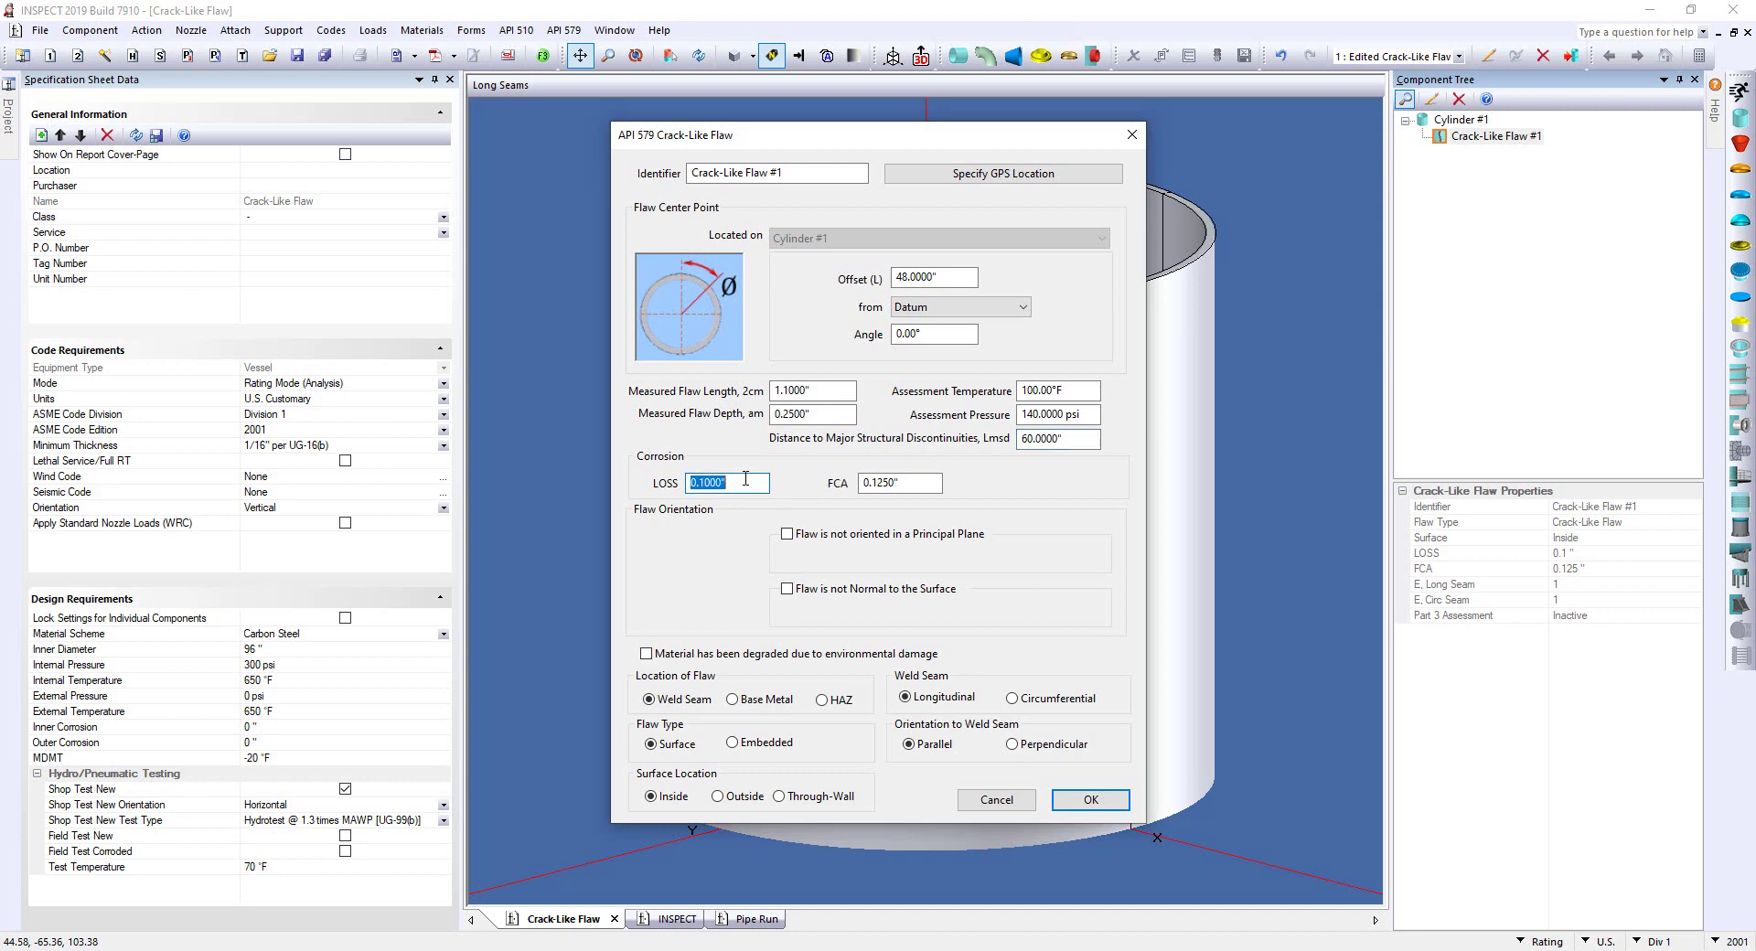
left_click(915, 481)
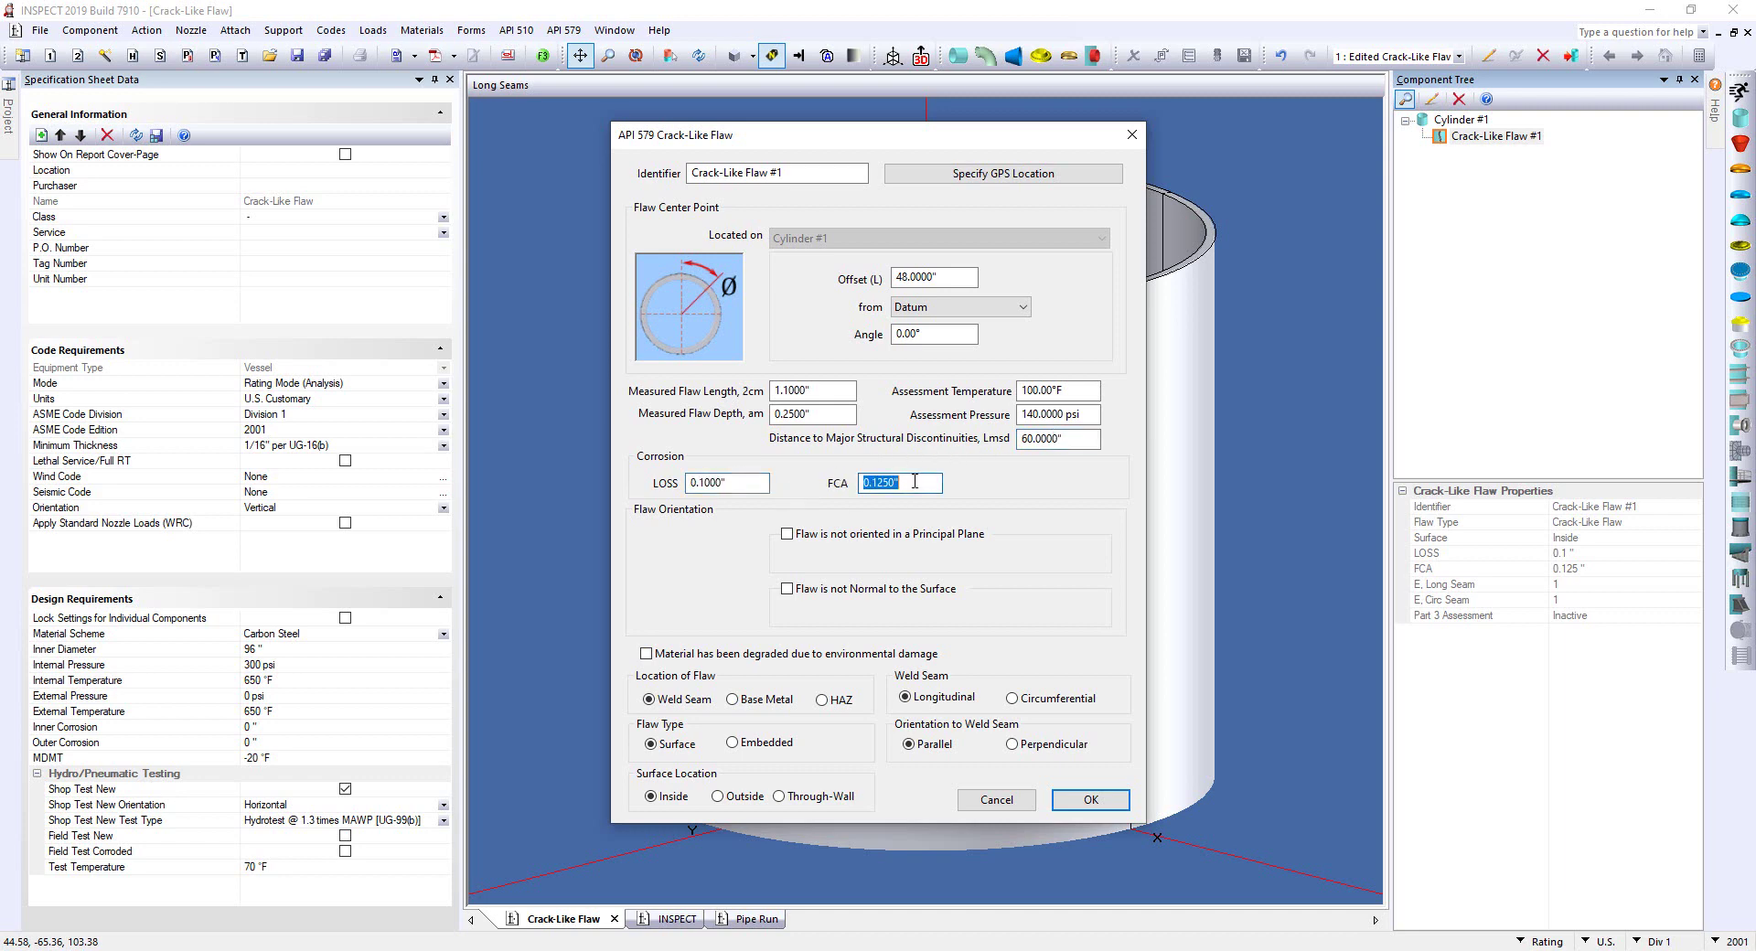
left_click(908, 482)
left_click(786, 534)
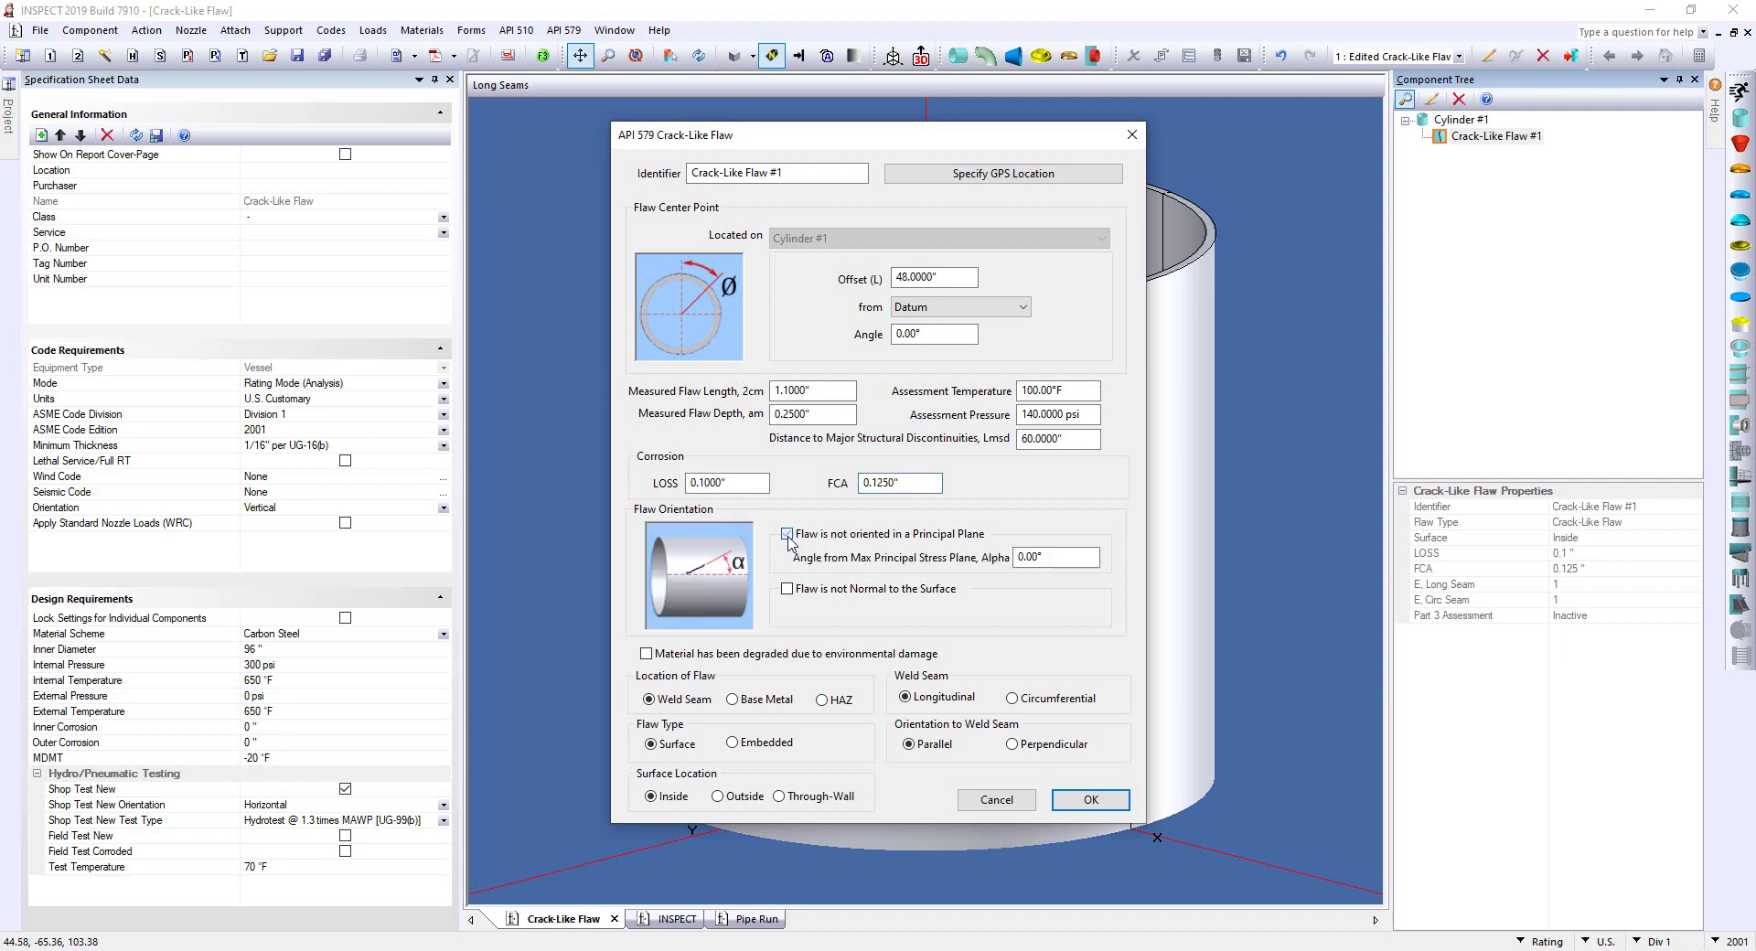
left_click(788, 589)
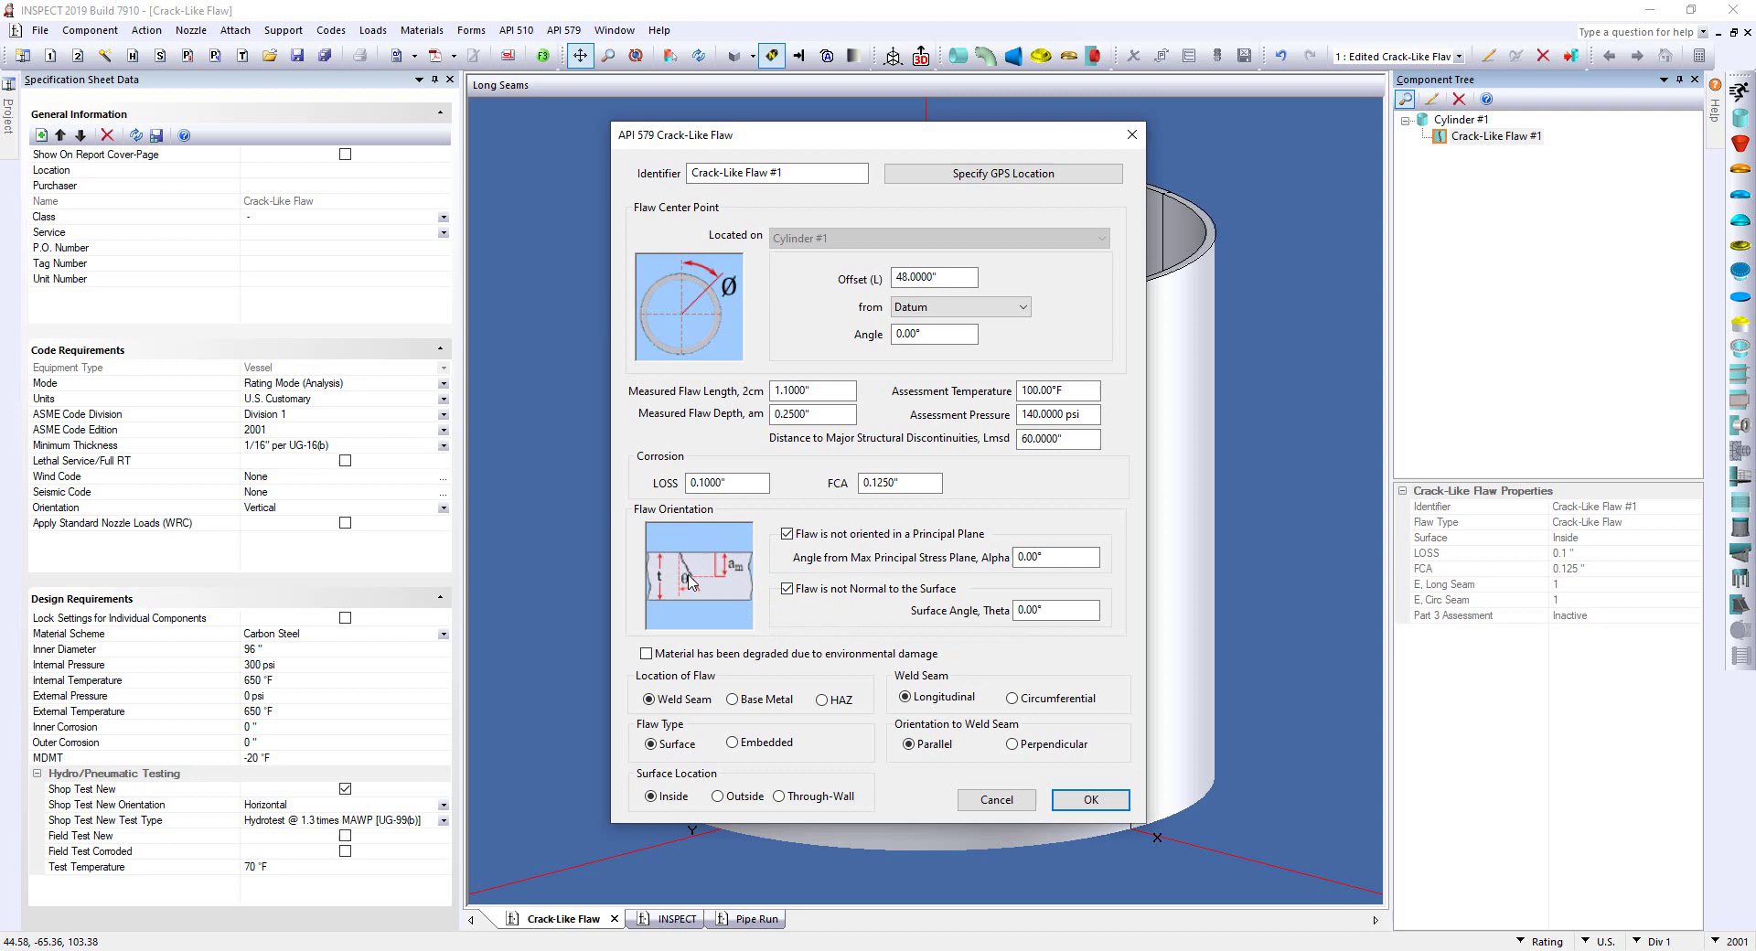
left_click(806, 588)
left_click(803, 534)
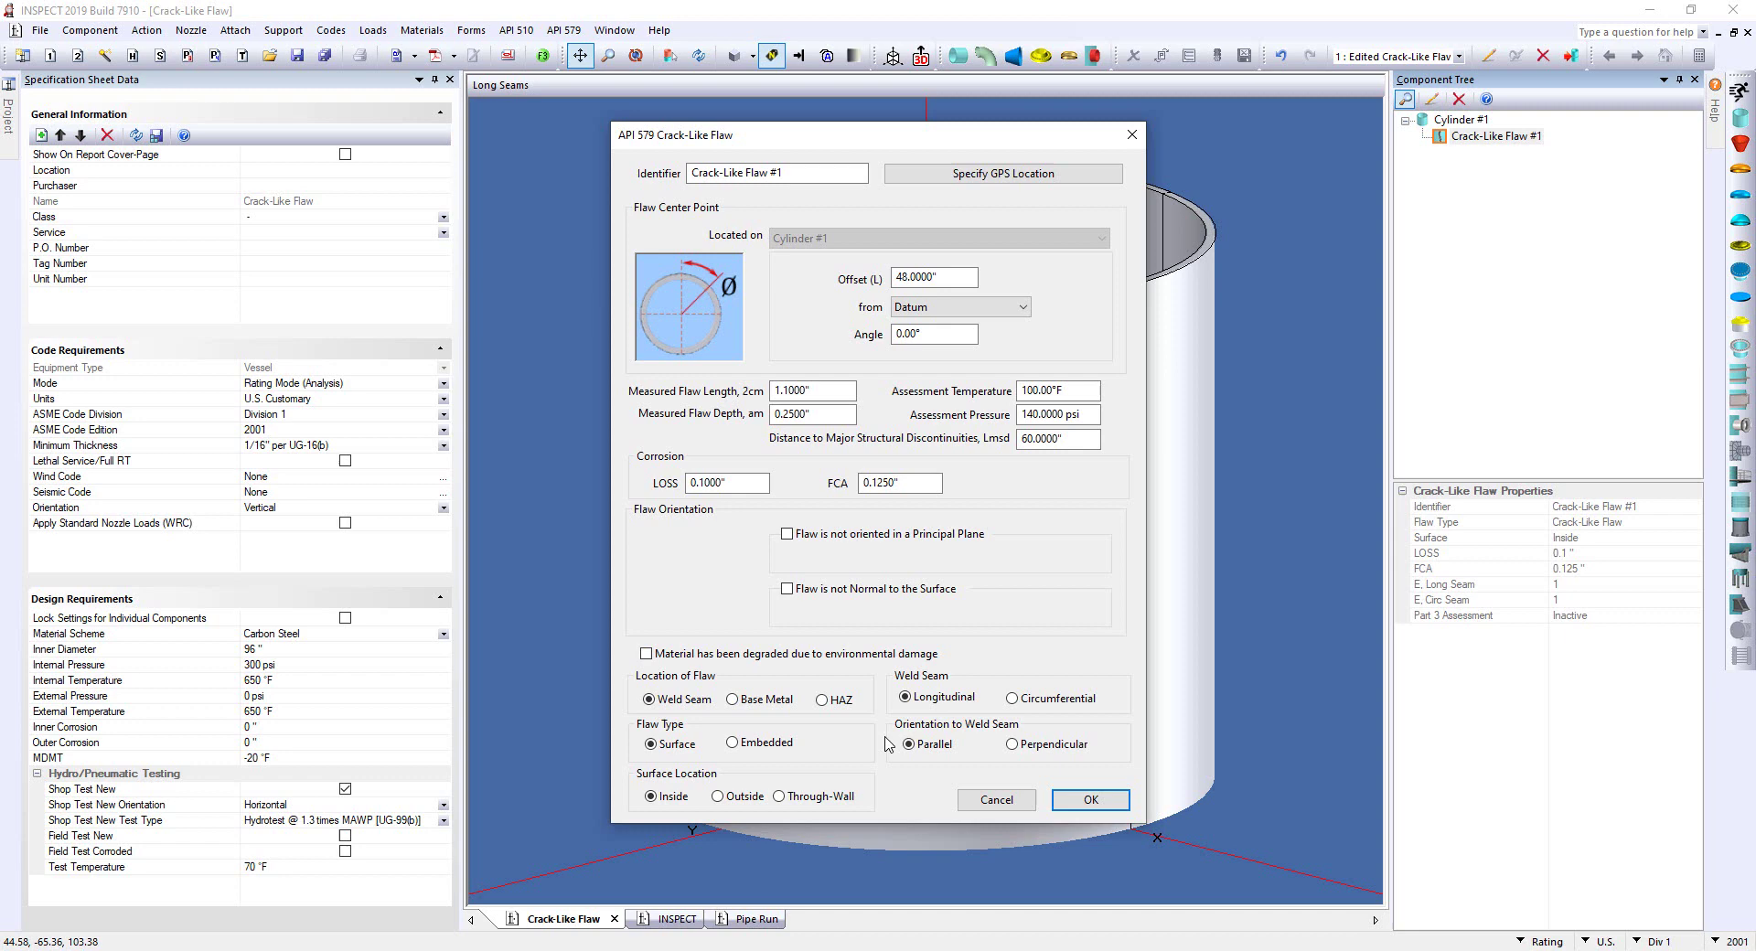
Confirm the flaw settings and continue past the deficiencies warning to run the calculation
left_click(1103, 802)
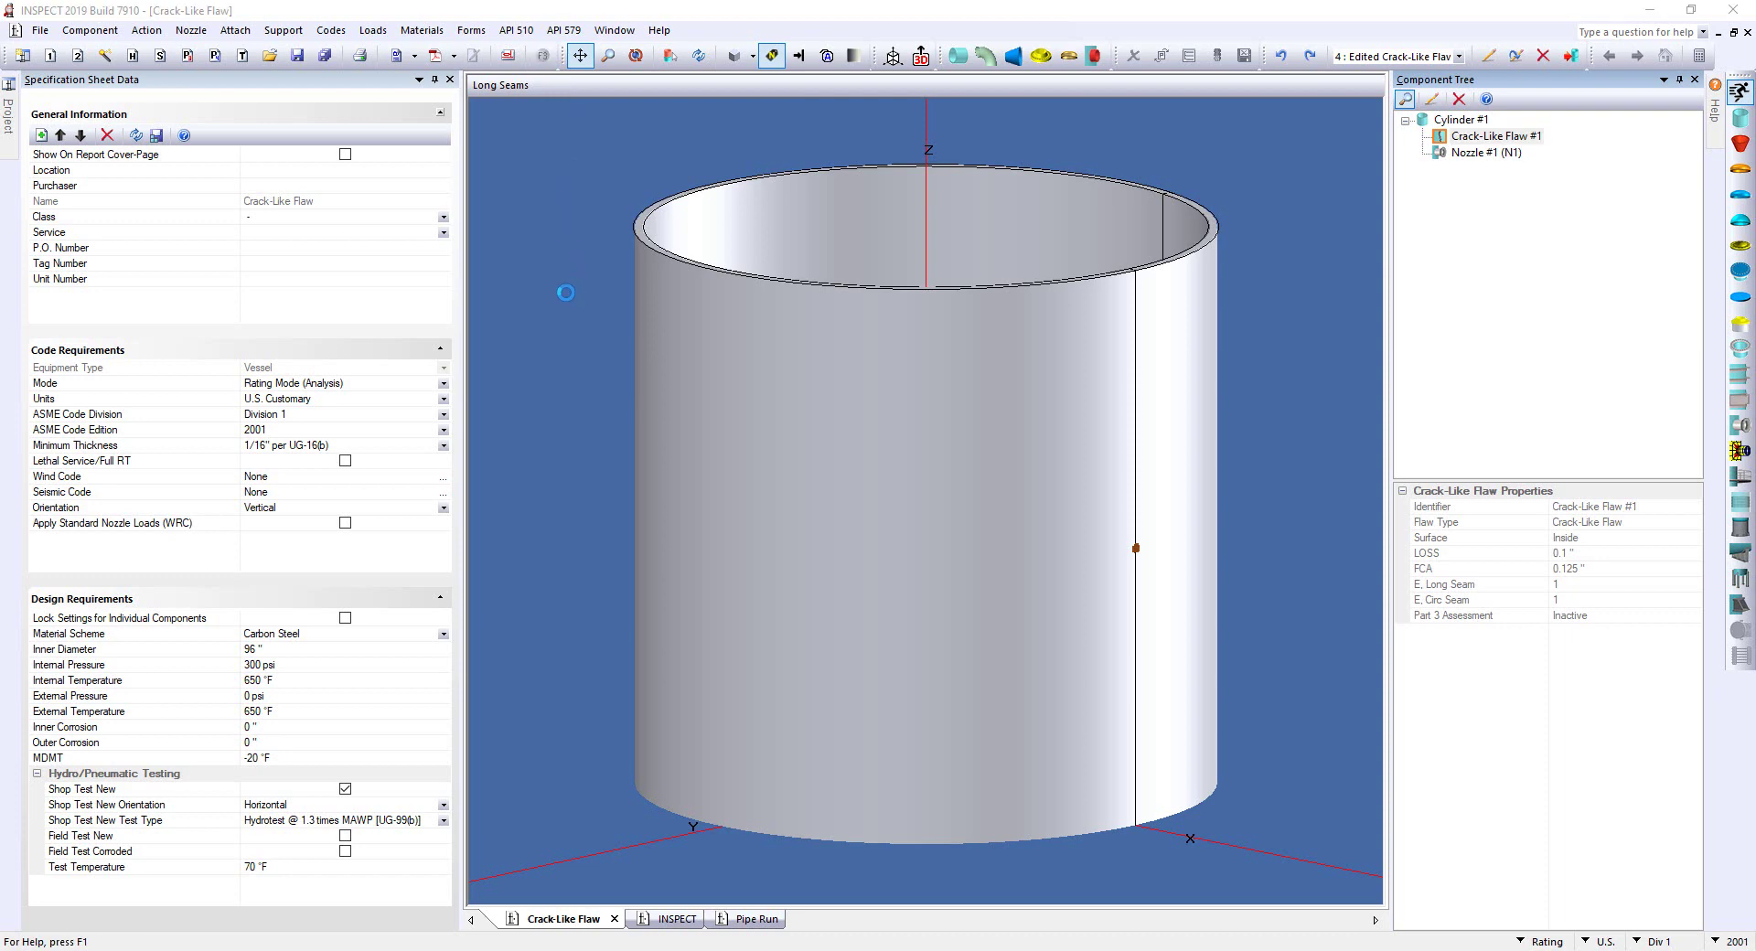
left_click(989, 708)
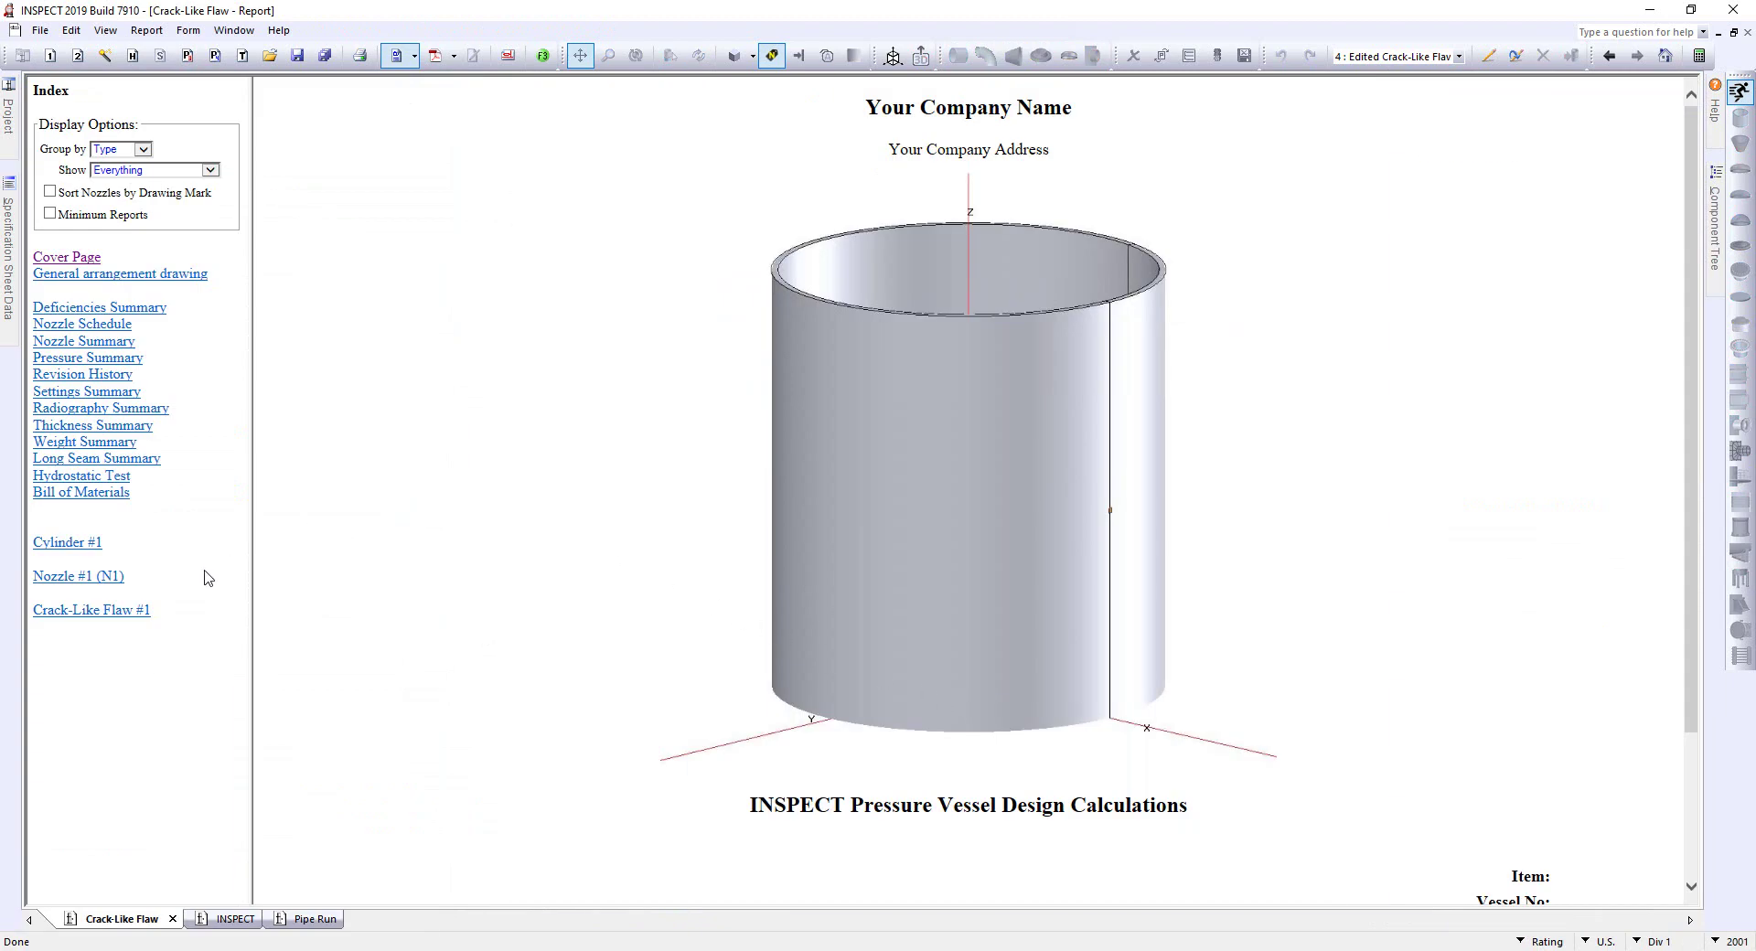
Go to the Crack-Like Flaw #1 report section and scroll to the Permissible Crack-Flaw Length chart
left_click(61, 619)
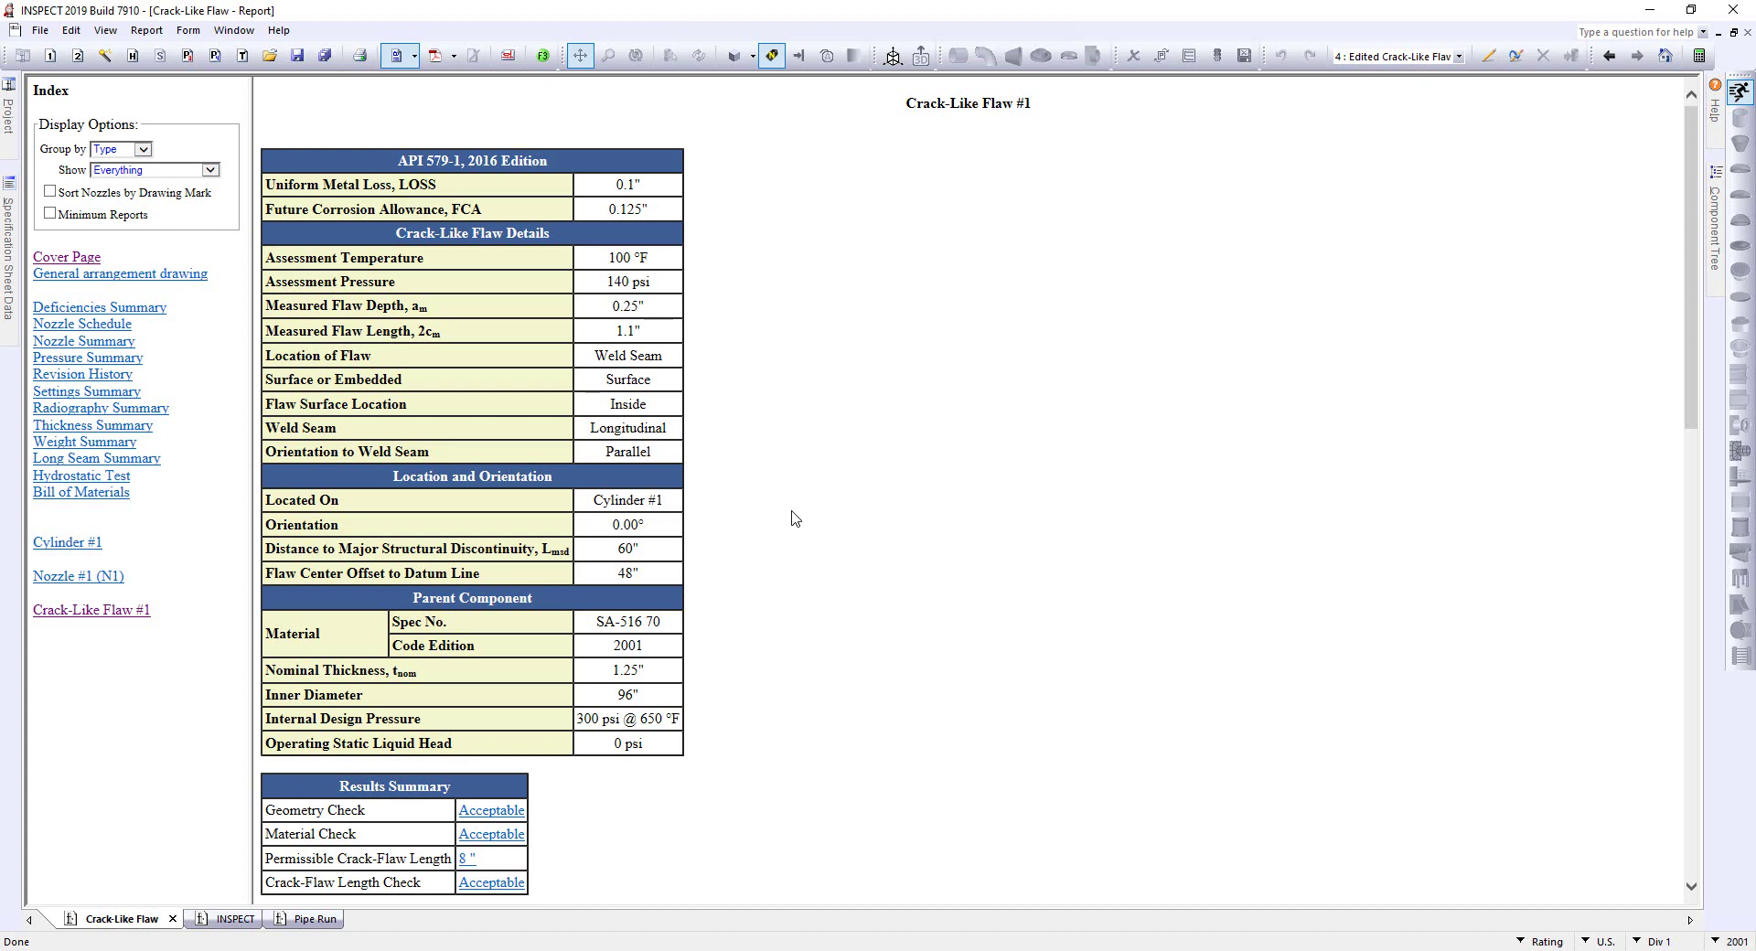
scroll(794, 520, "down", 5)
scroll(746, 561, "down", 2)
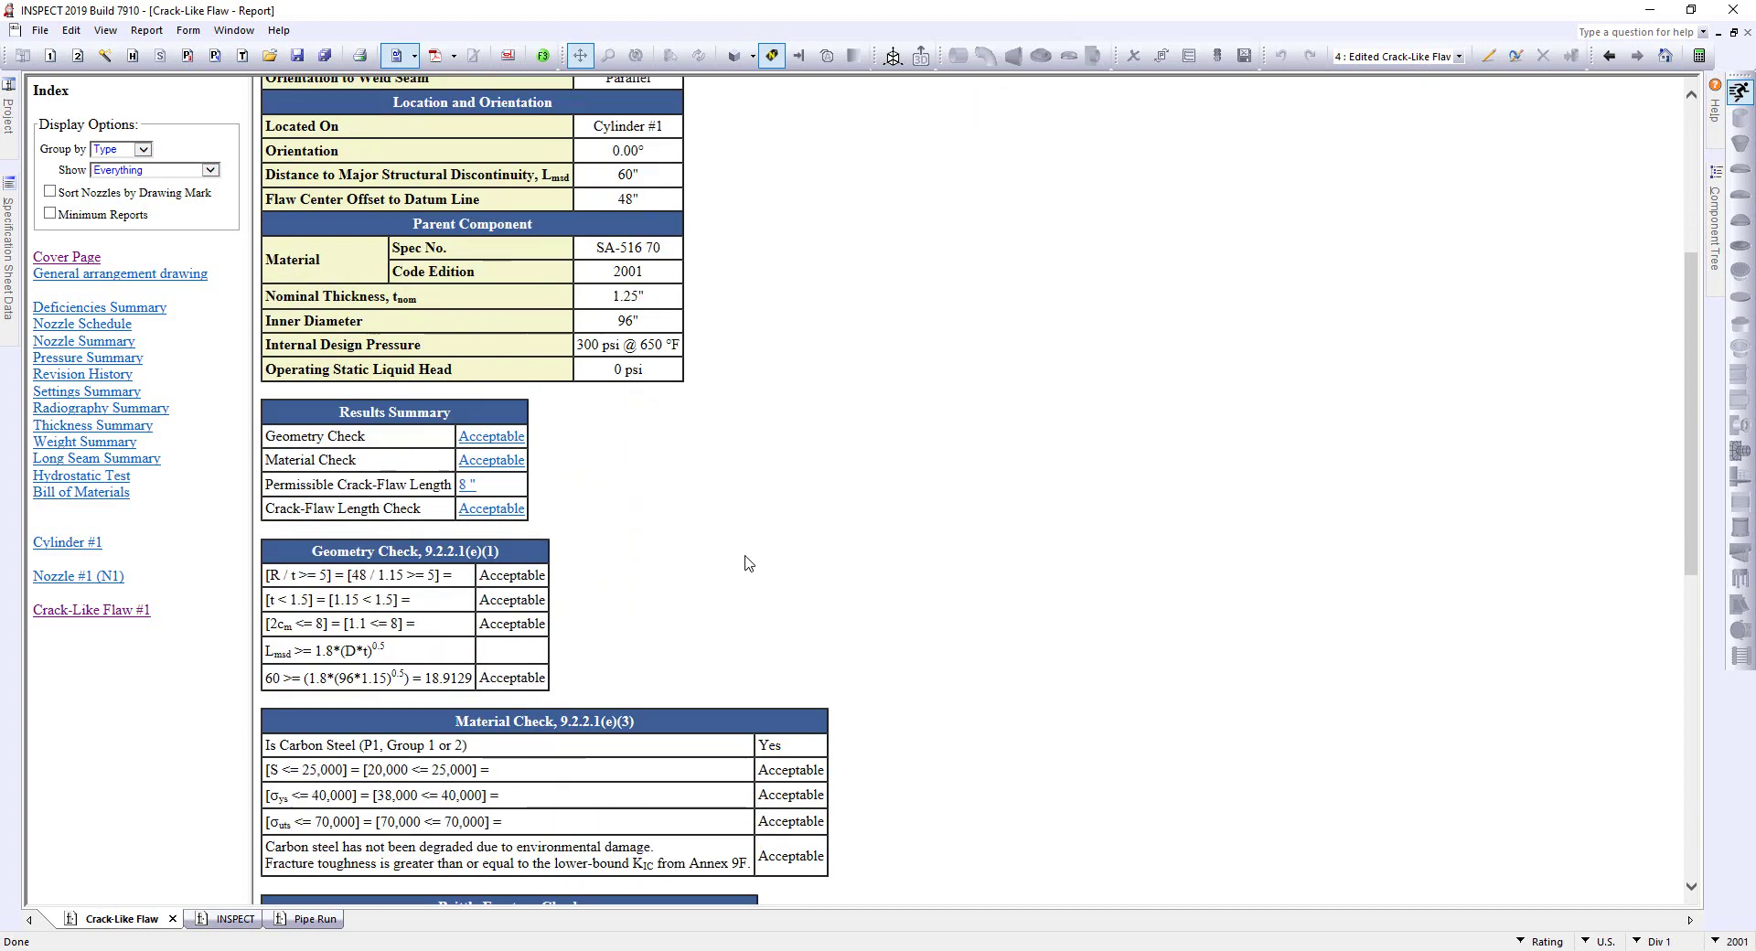
scroll(709, 607, "down", 3)
scroll(936, 664, "down", 3)
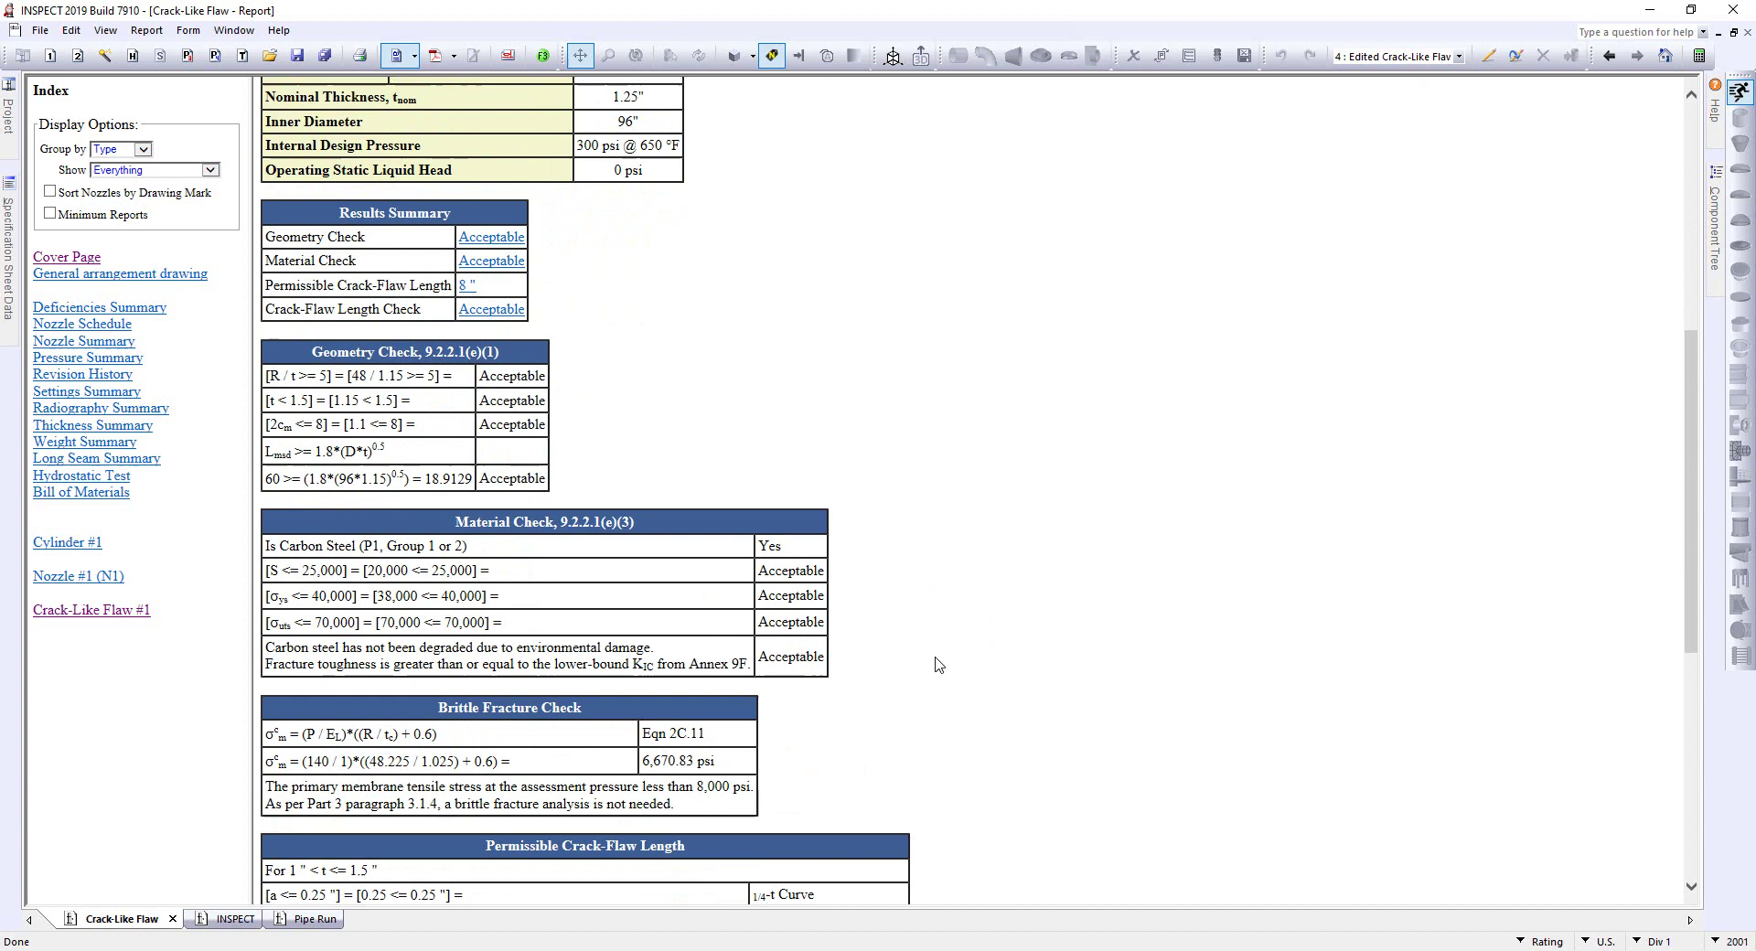
scroll(885, 725, "down", 5)
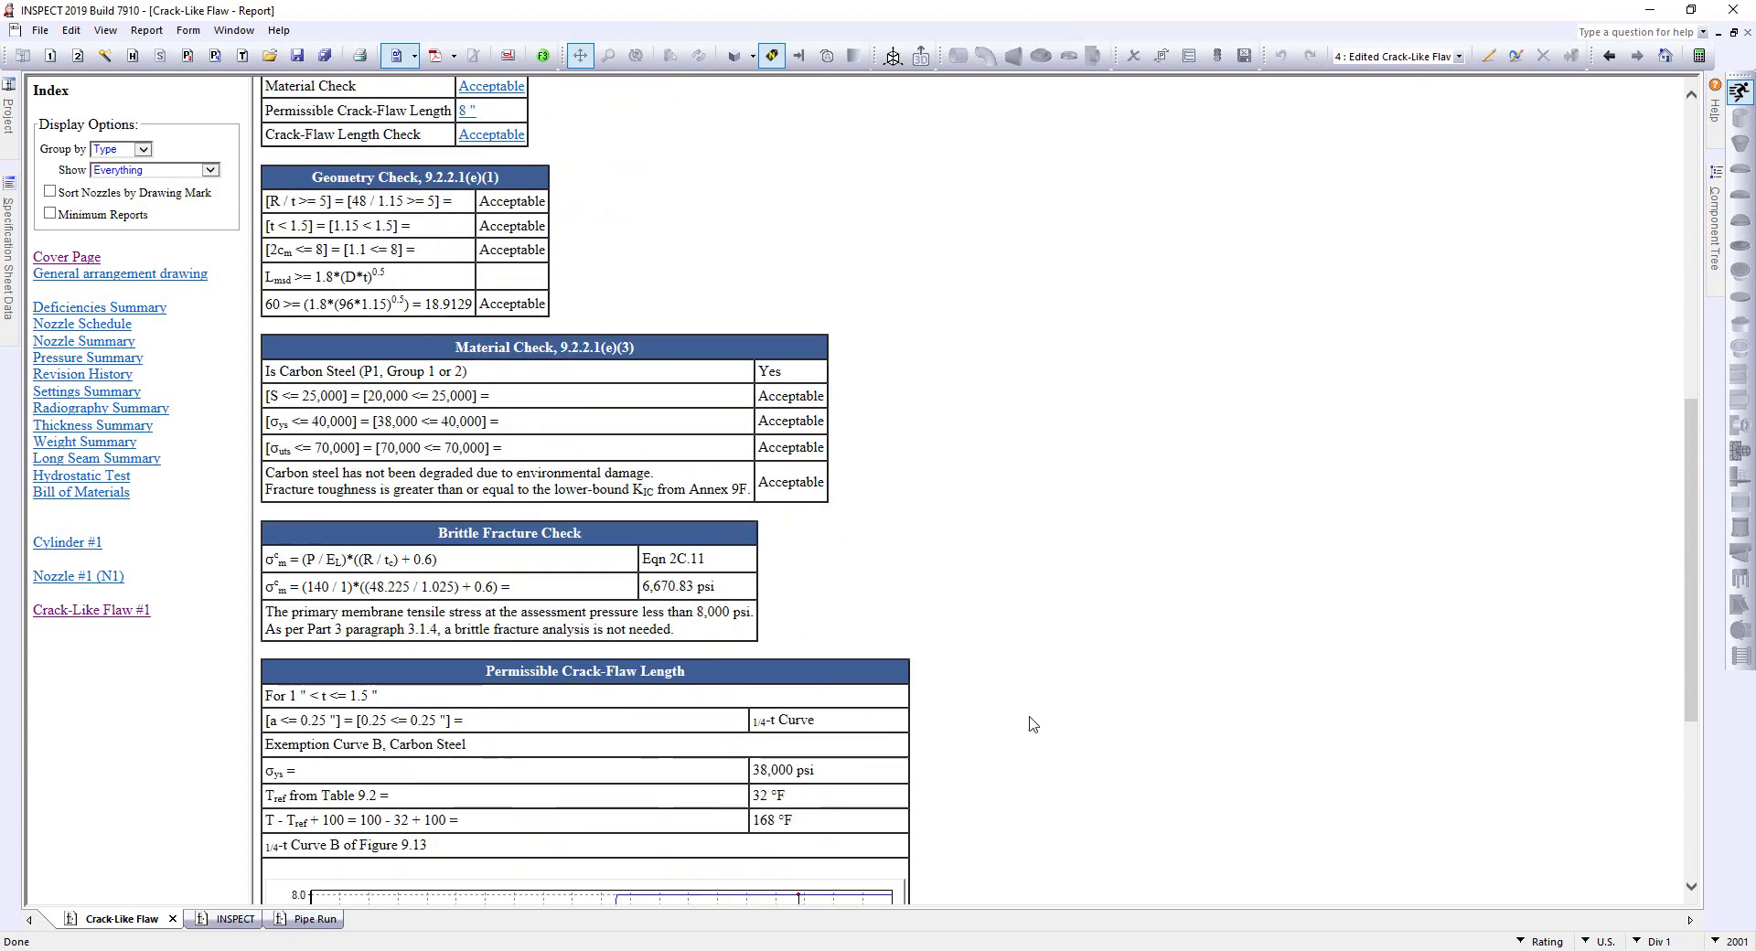
scroll(1115, 717, "down", 5)
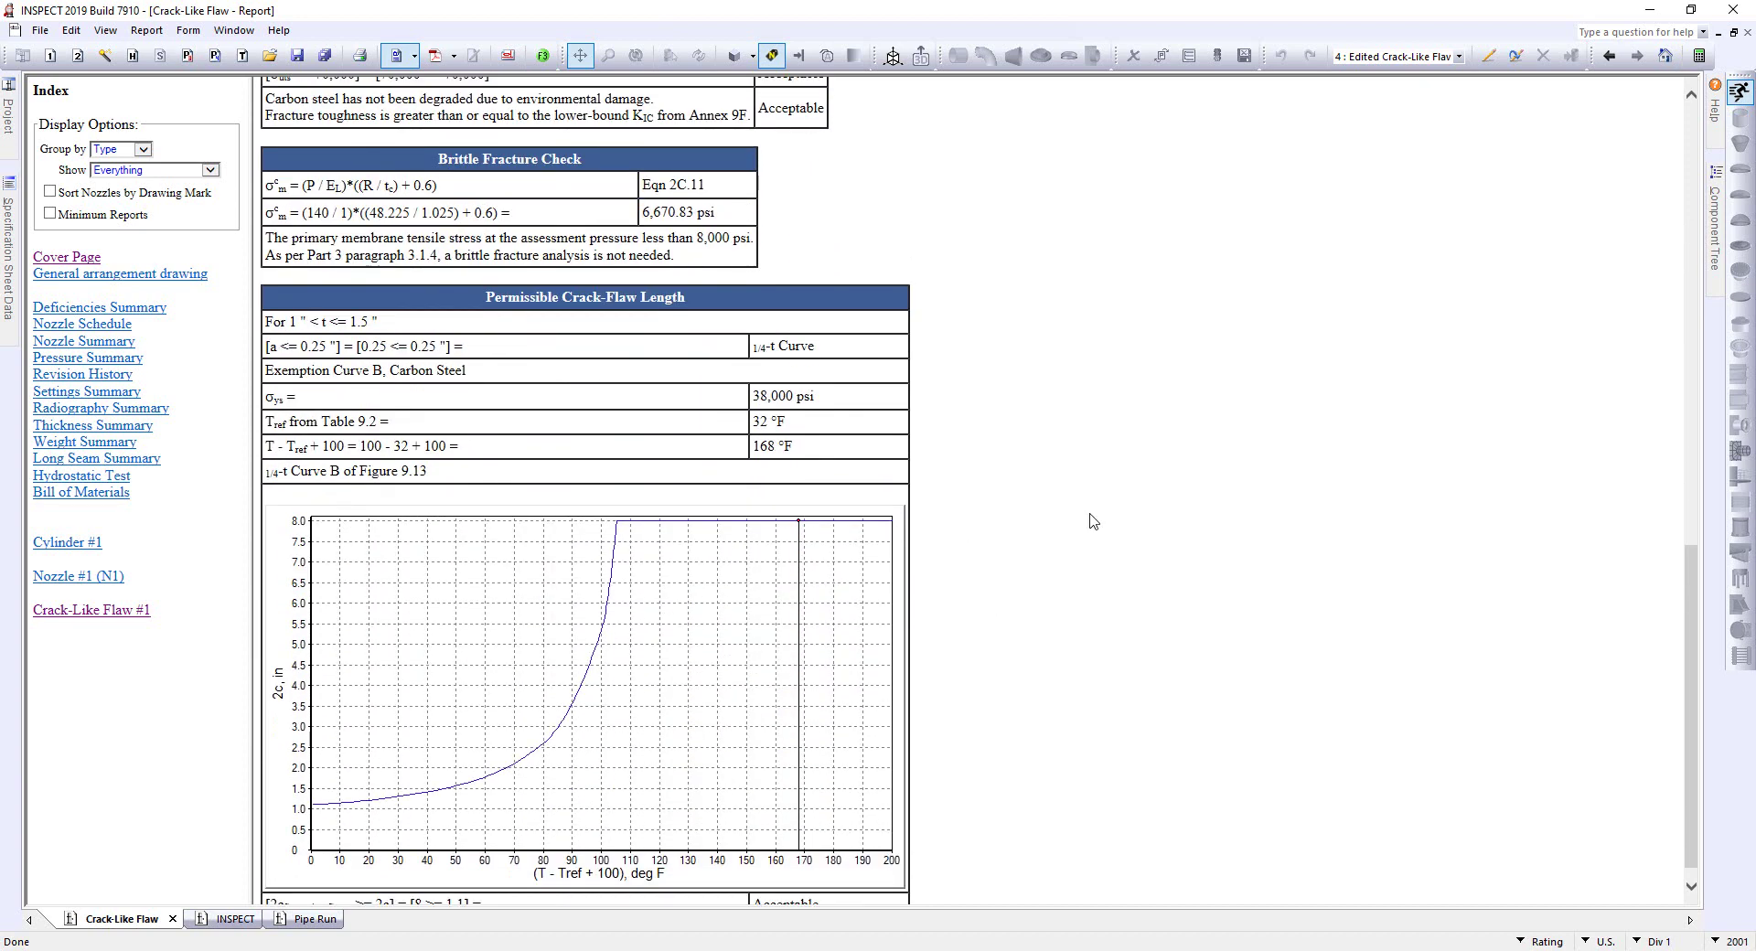
scroll(1089, 522, "down", 1)
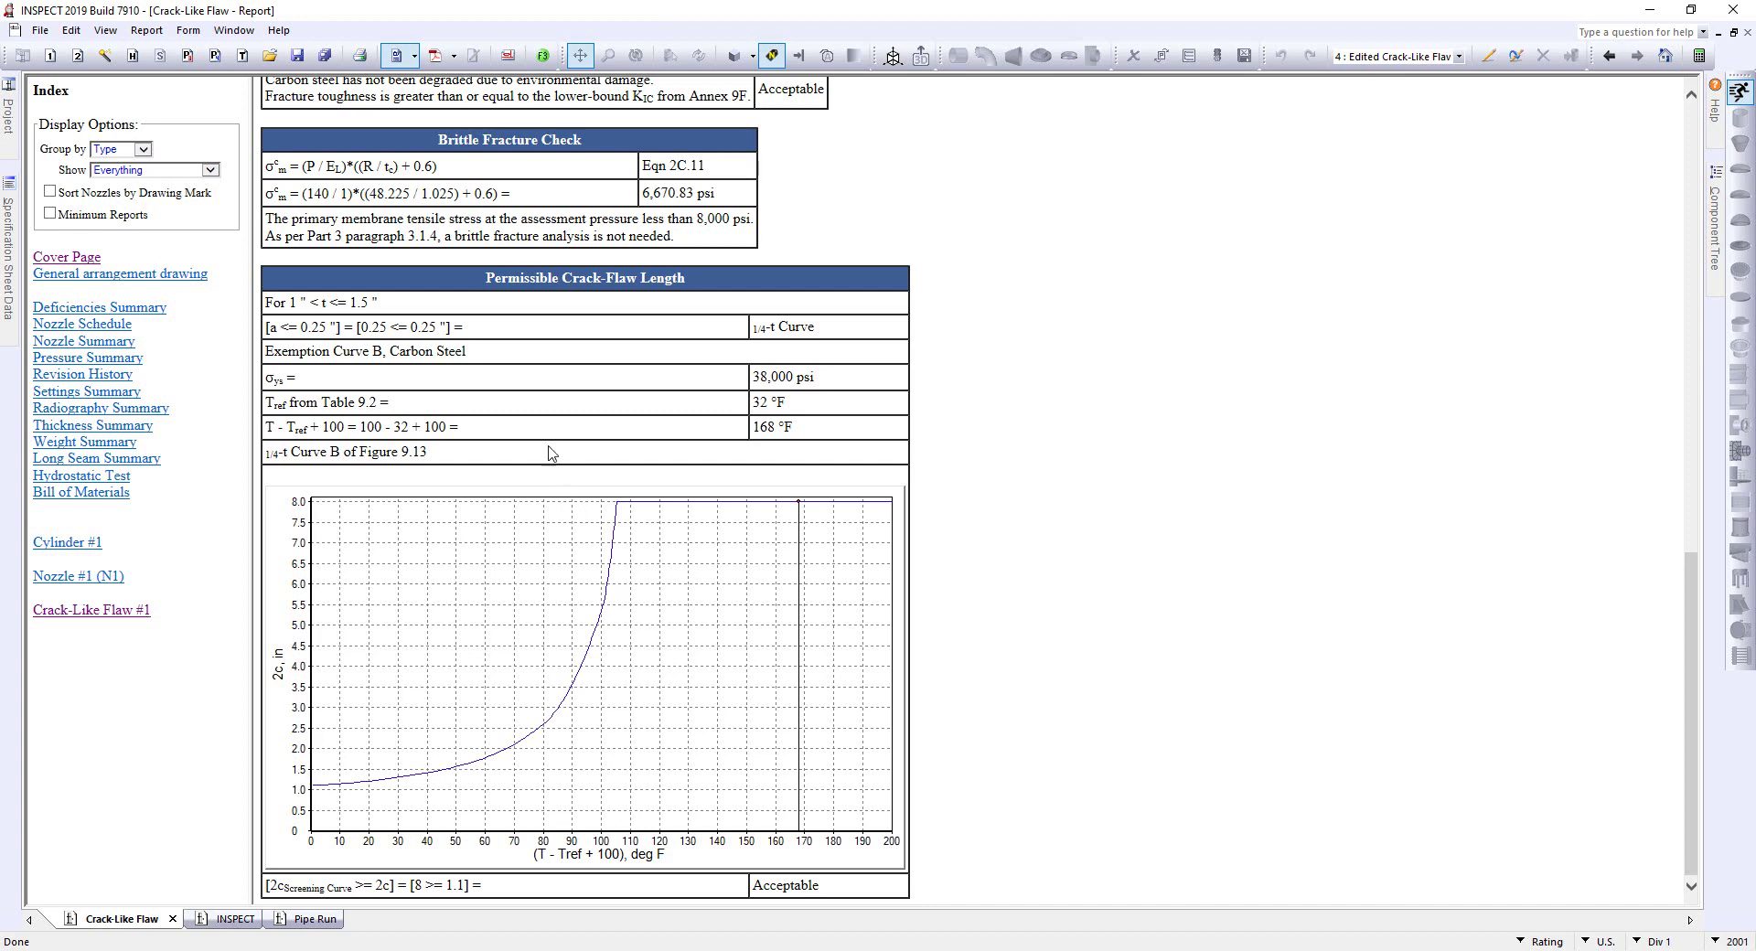
Leave the report for the Cylinder #1 model view, briefly checking the API 579 menu
left_click(398, 56)
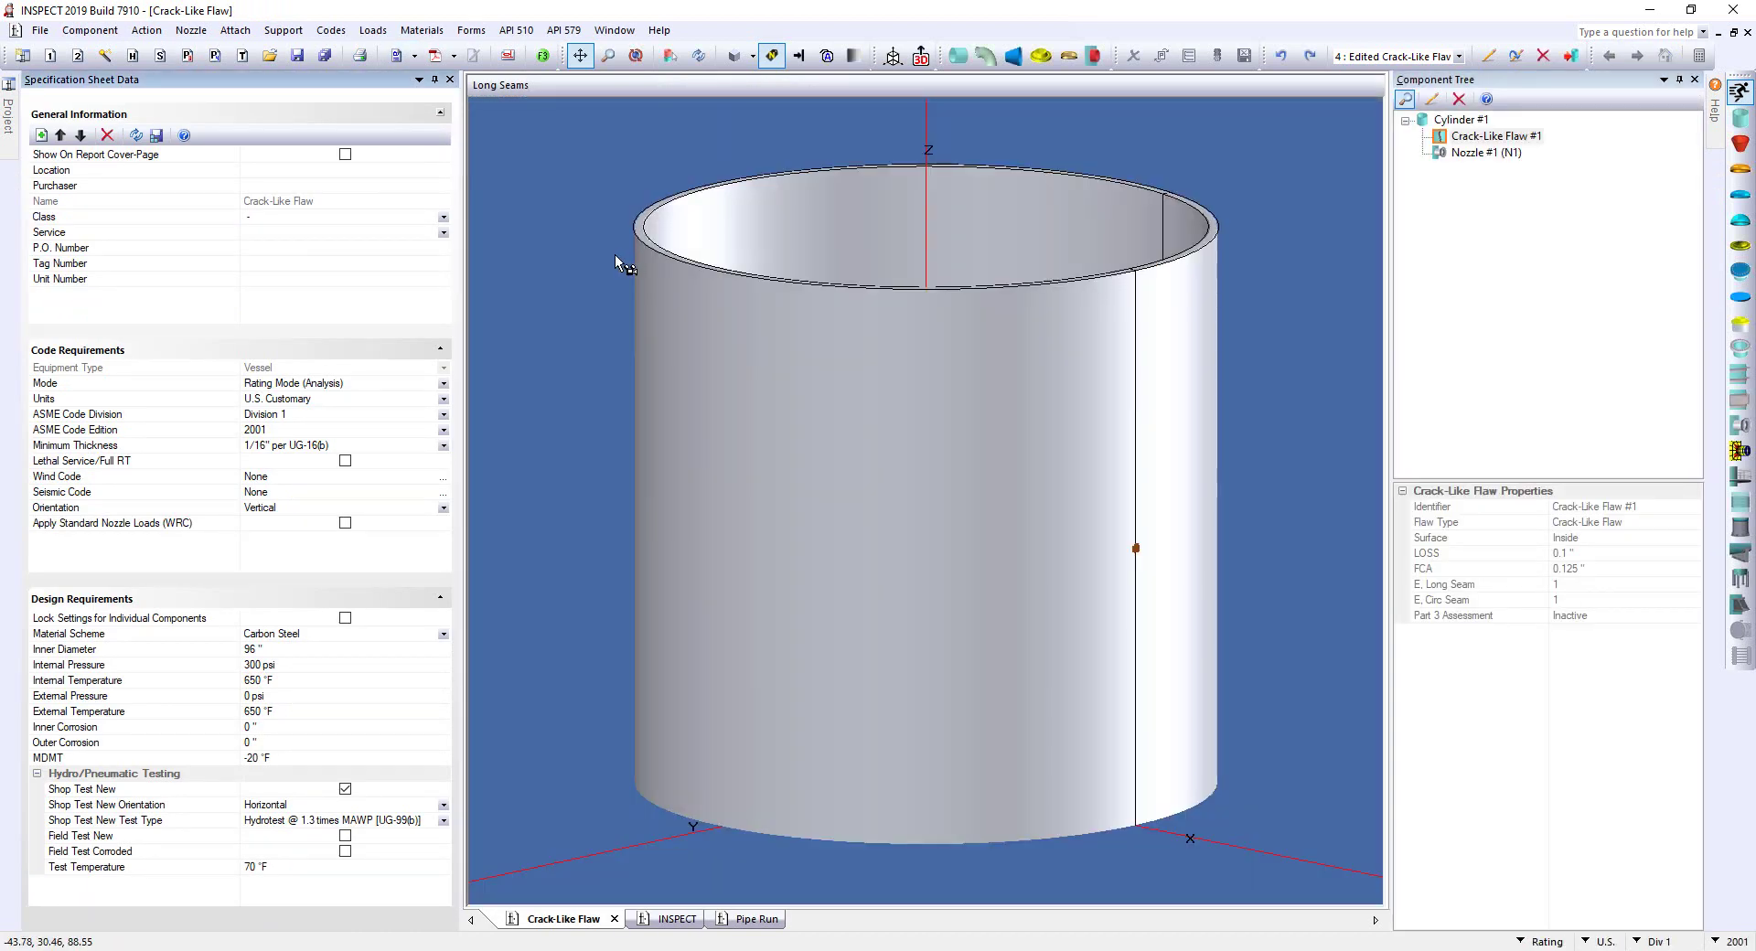
left_click(553, 37)
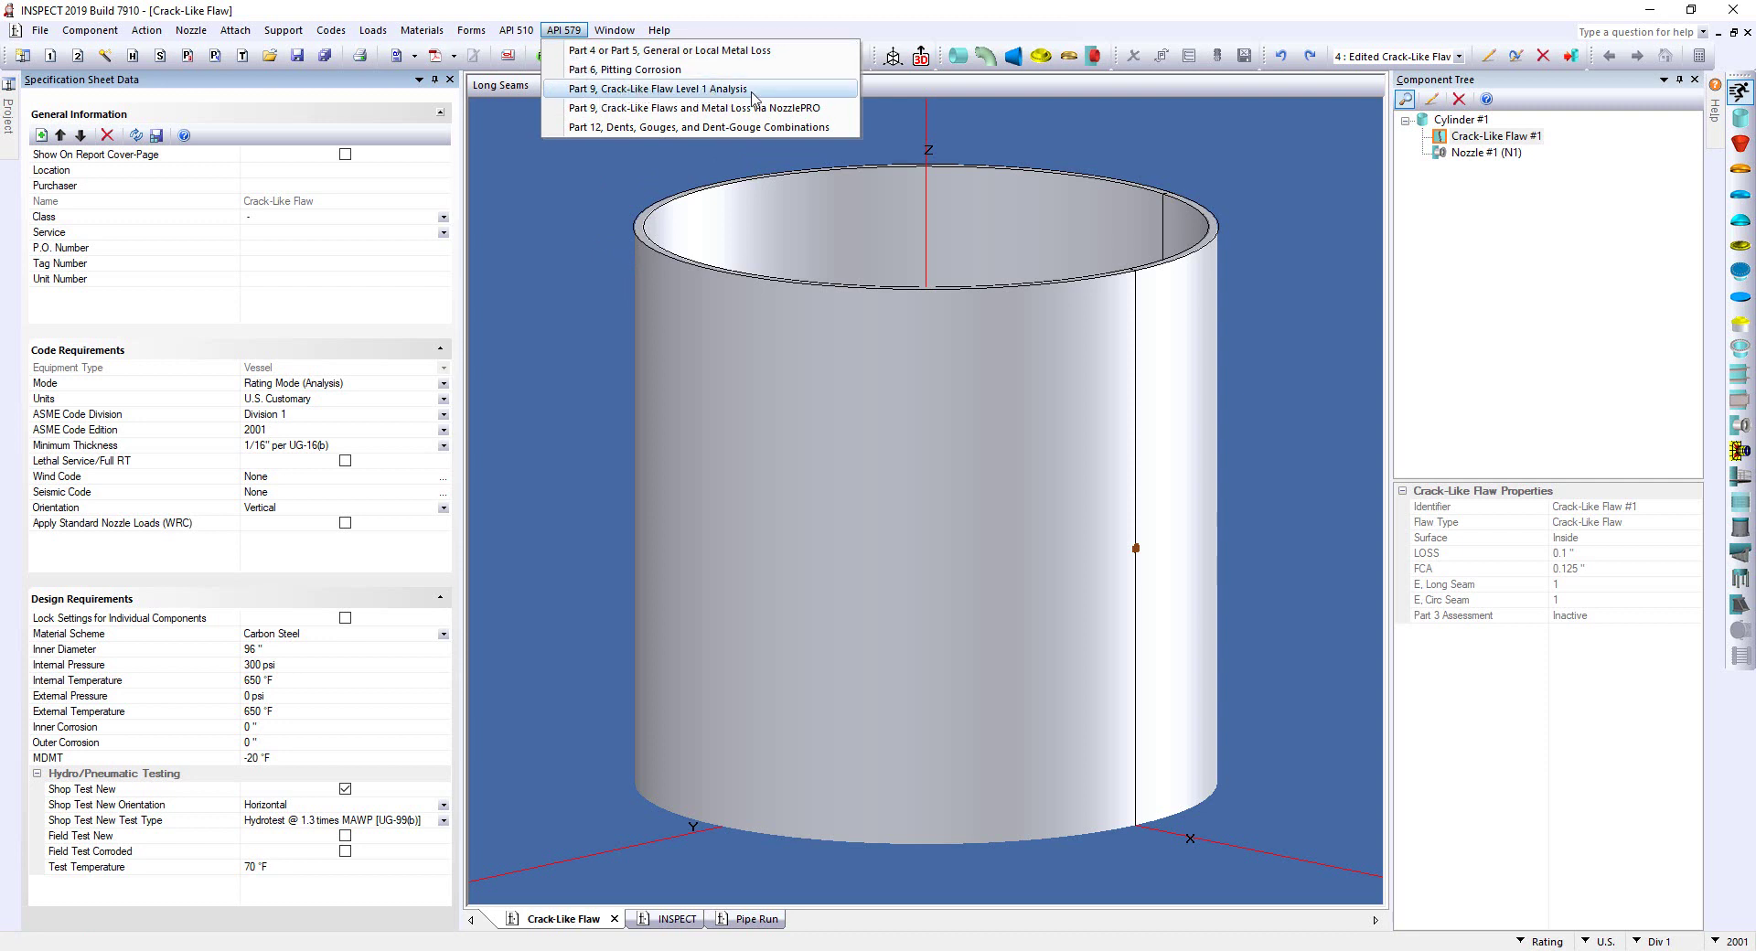
left_click(1271, 501)
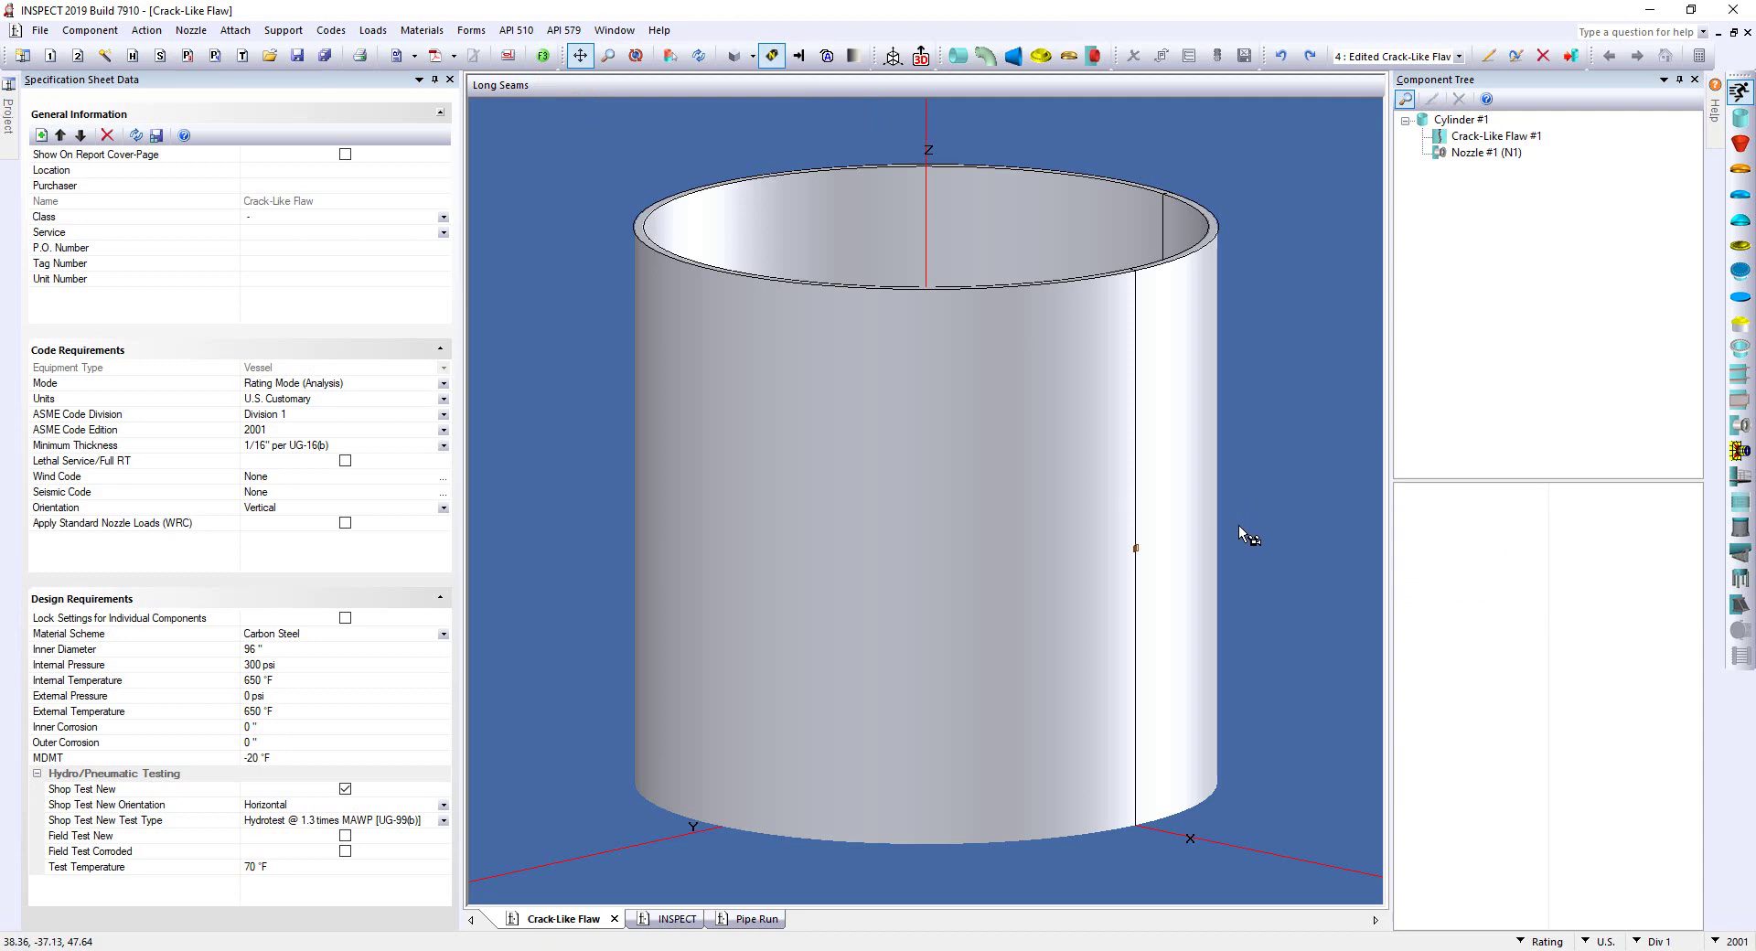
Switch to the horizontal INSPECT vessel document and bring up the Codes menu
left_click(677, 921)
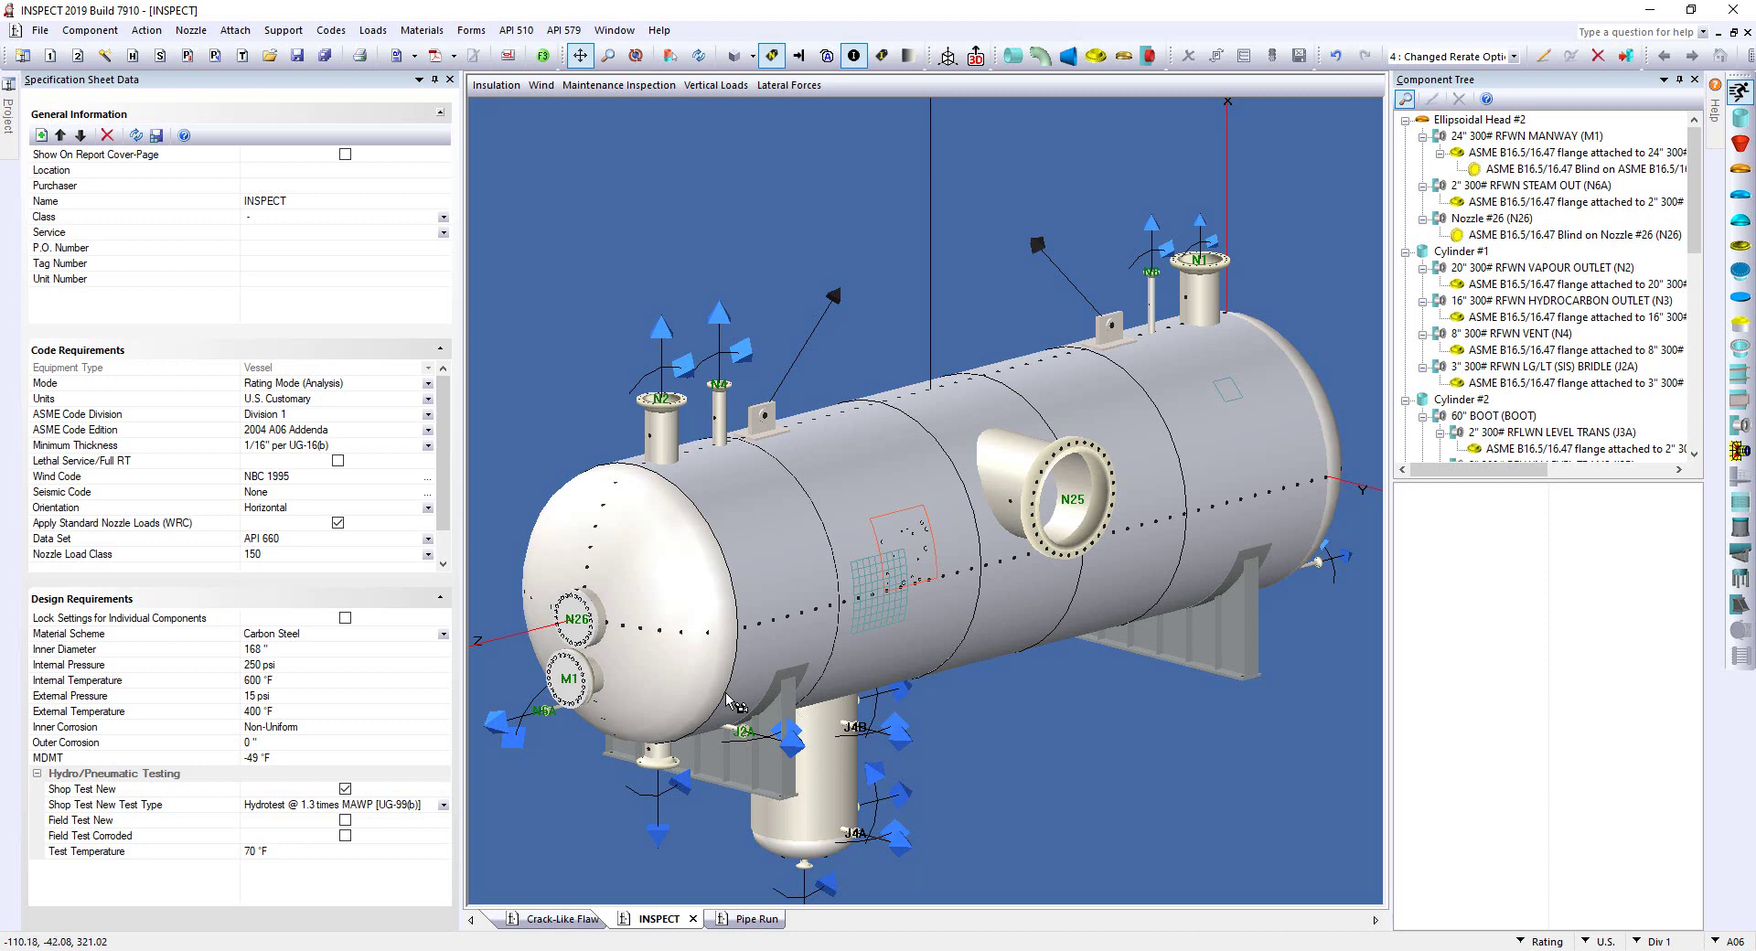
left_click(331, 31)
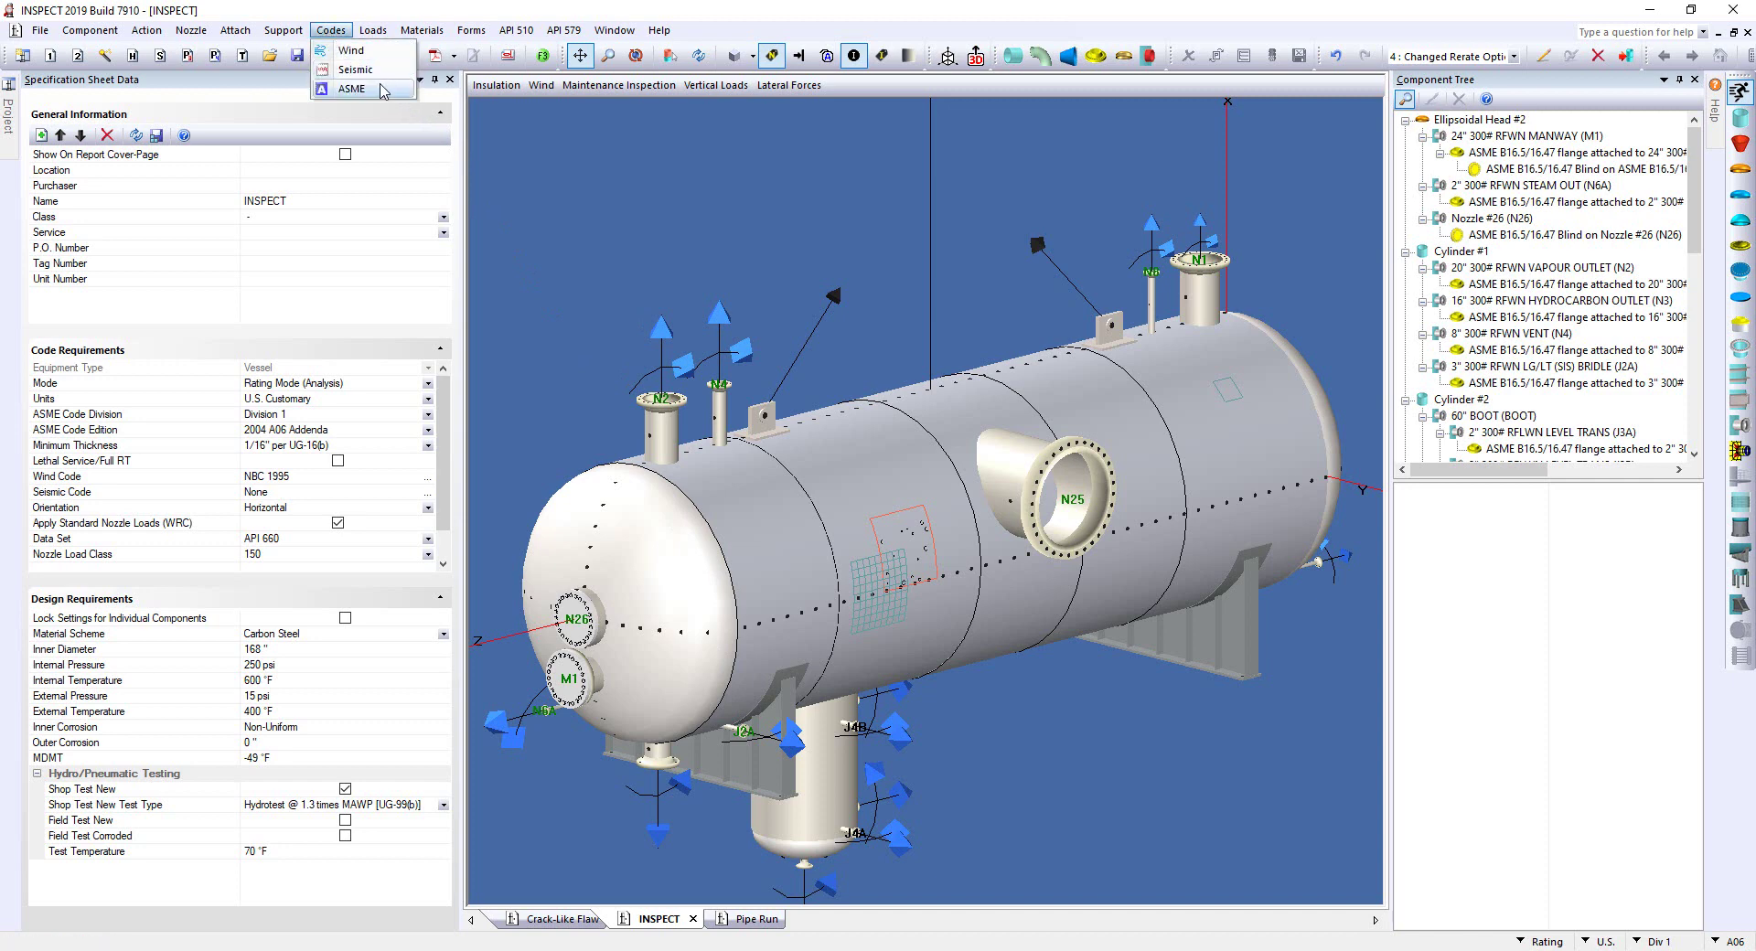
Open the ASME code settings with Older Codes on and list the original construction editions
left_click(382, 92)
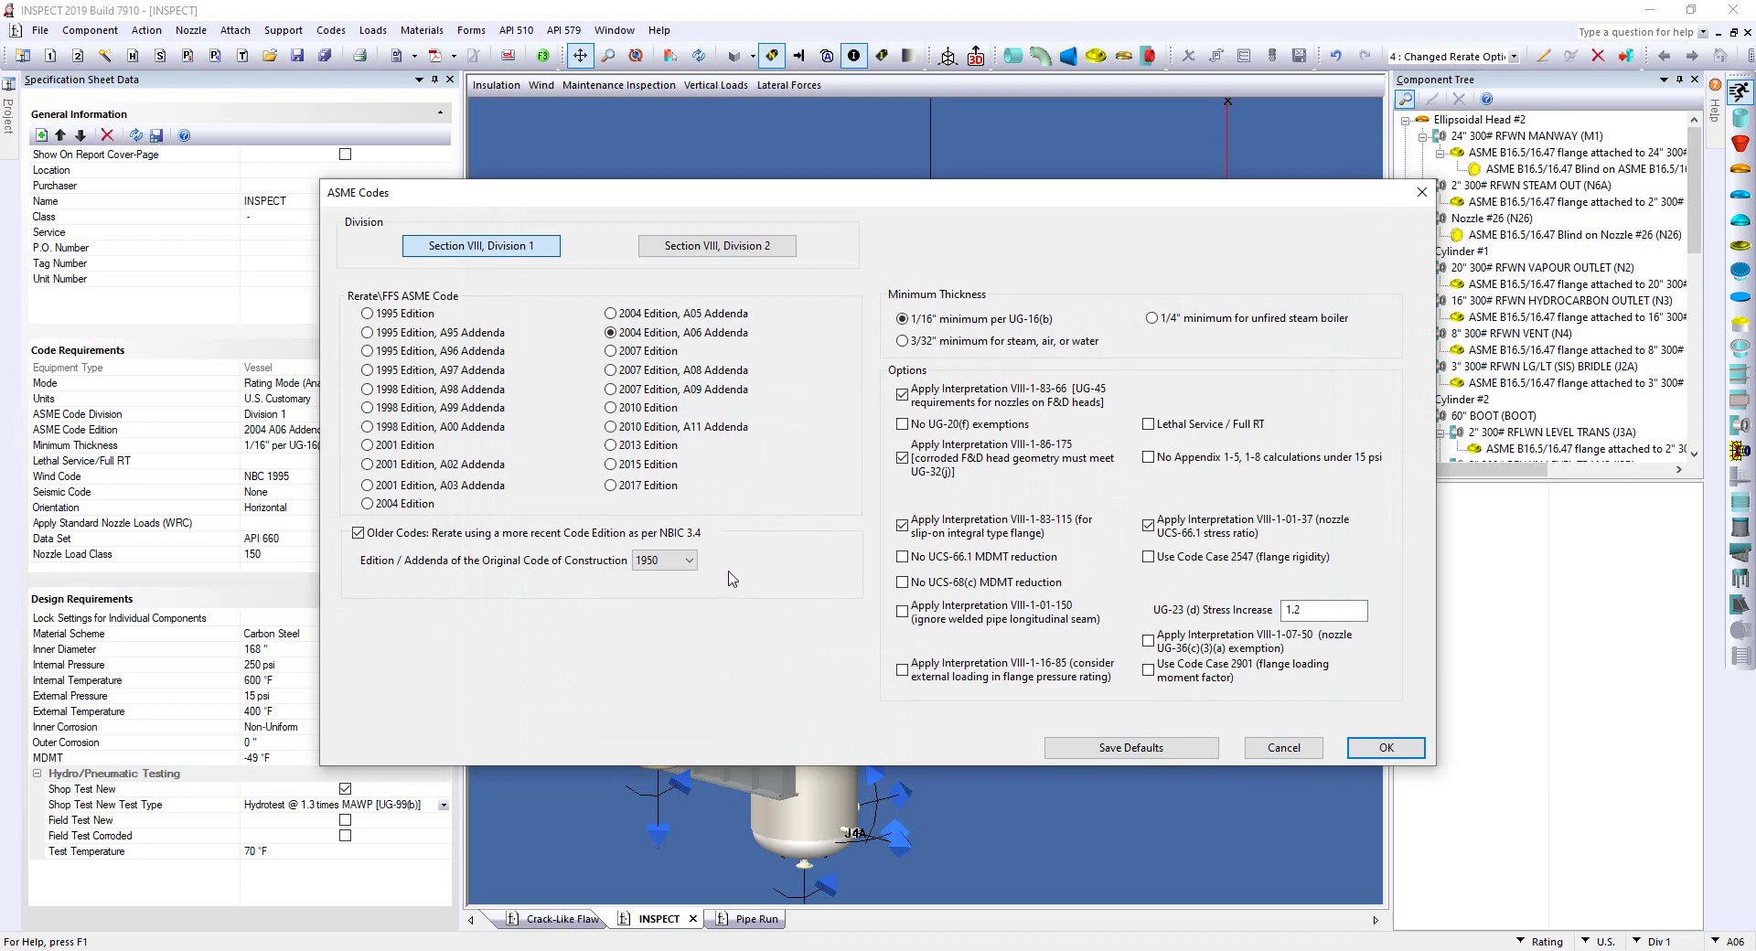
left_click(357, 533)
left_click(357, 533)
left_click(690, 561)
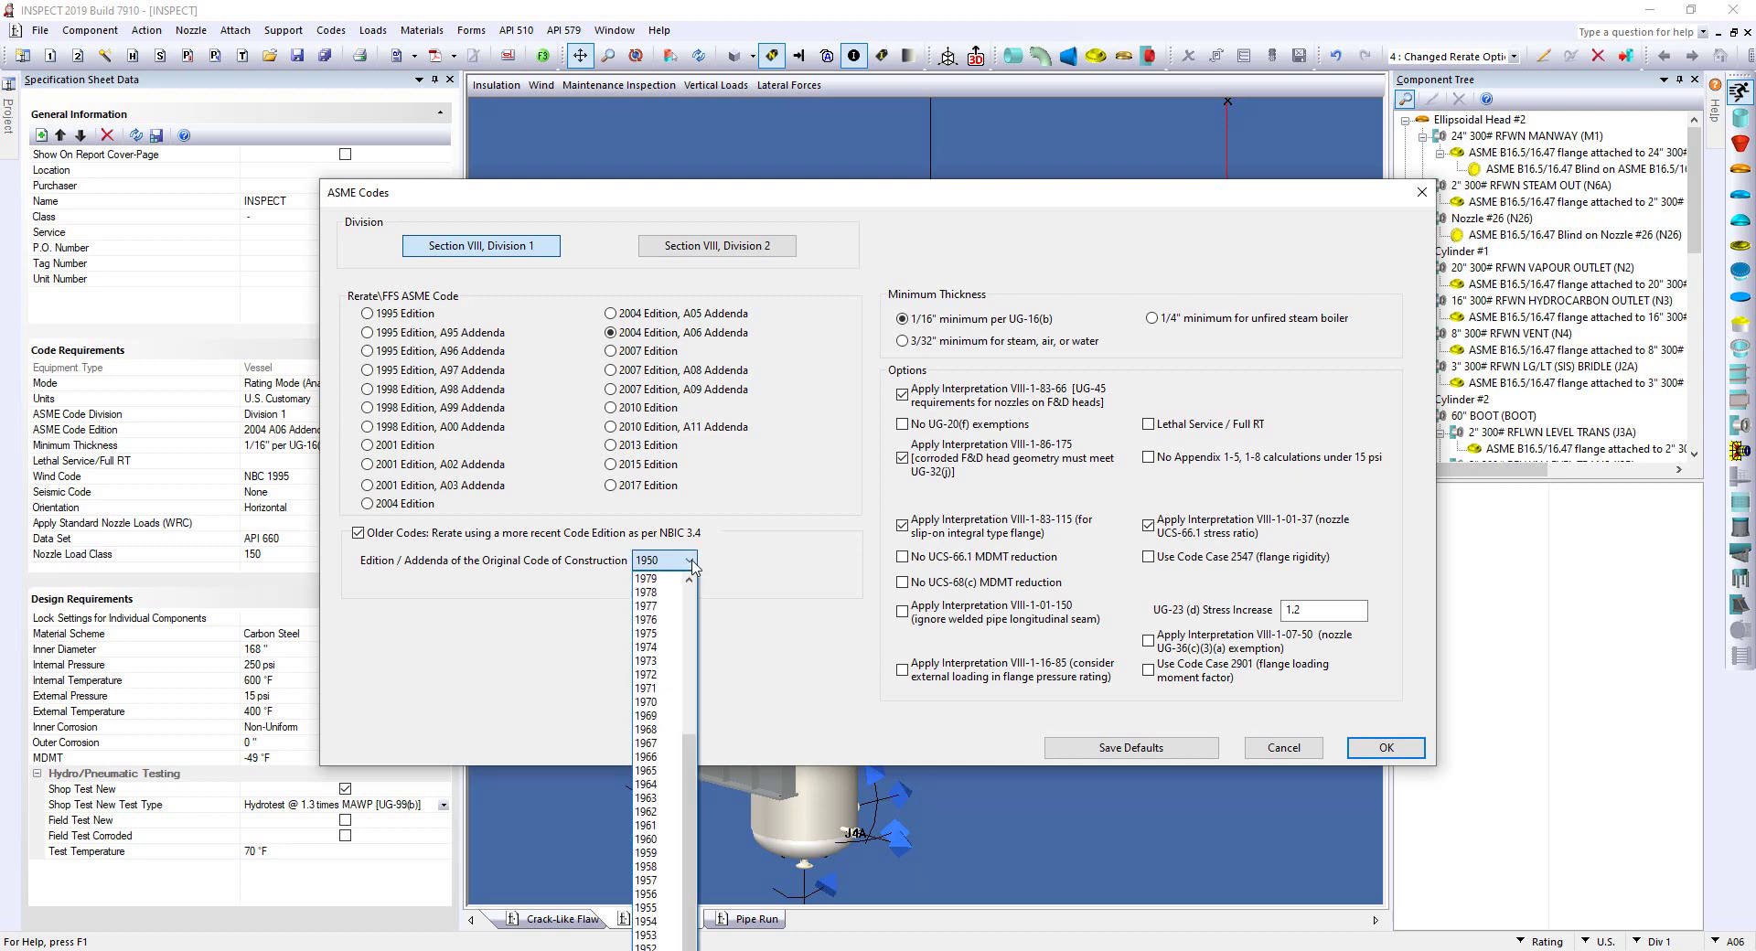
Set 1968 as the original construction edition, then turn Older Codes back off
left_click(673, 731)
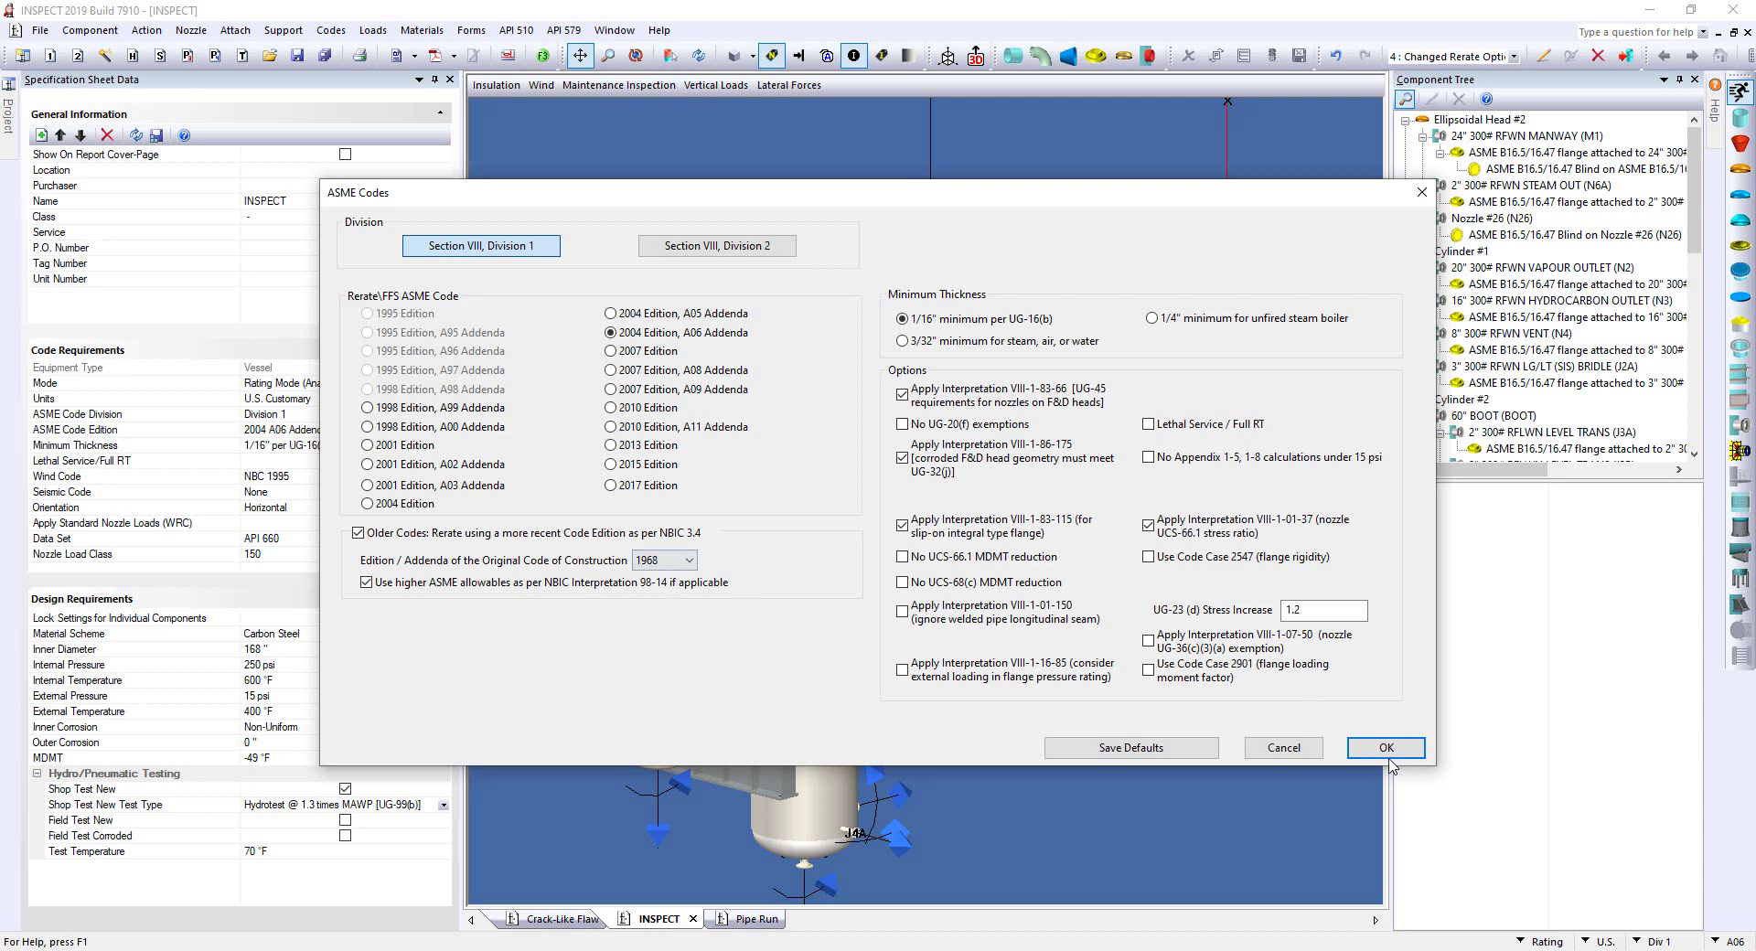
left_click(448, 533)
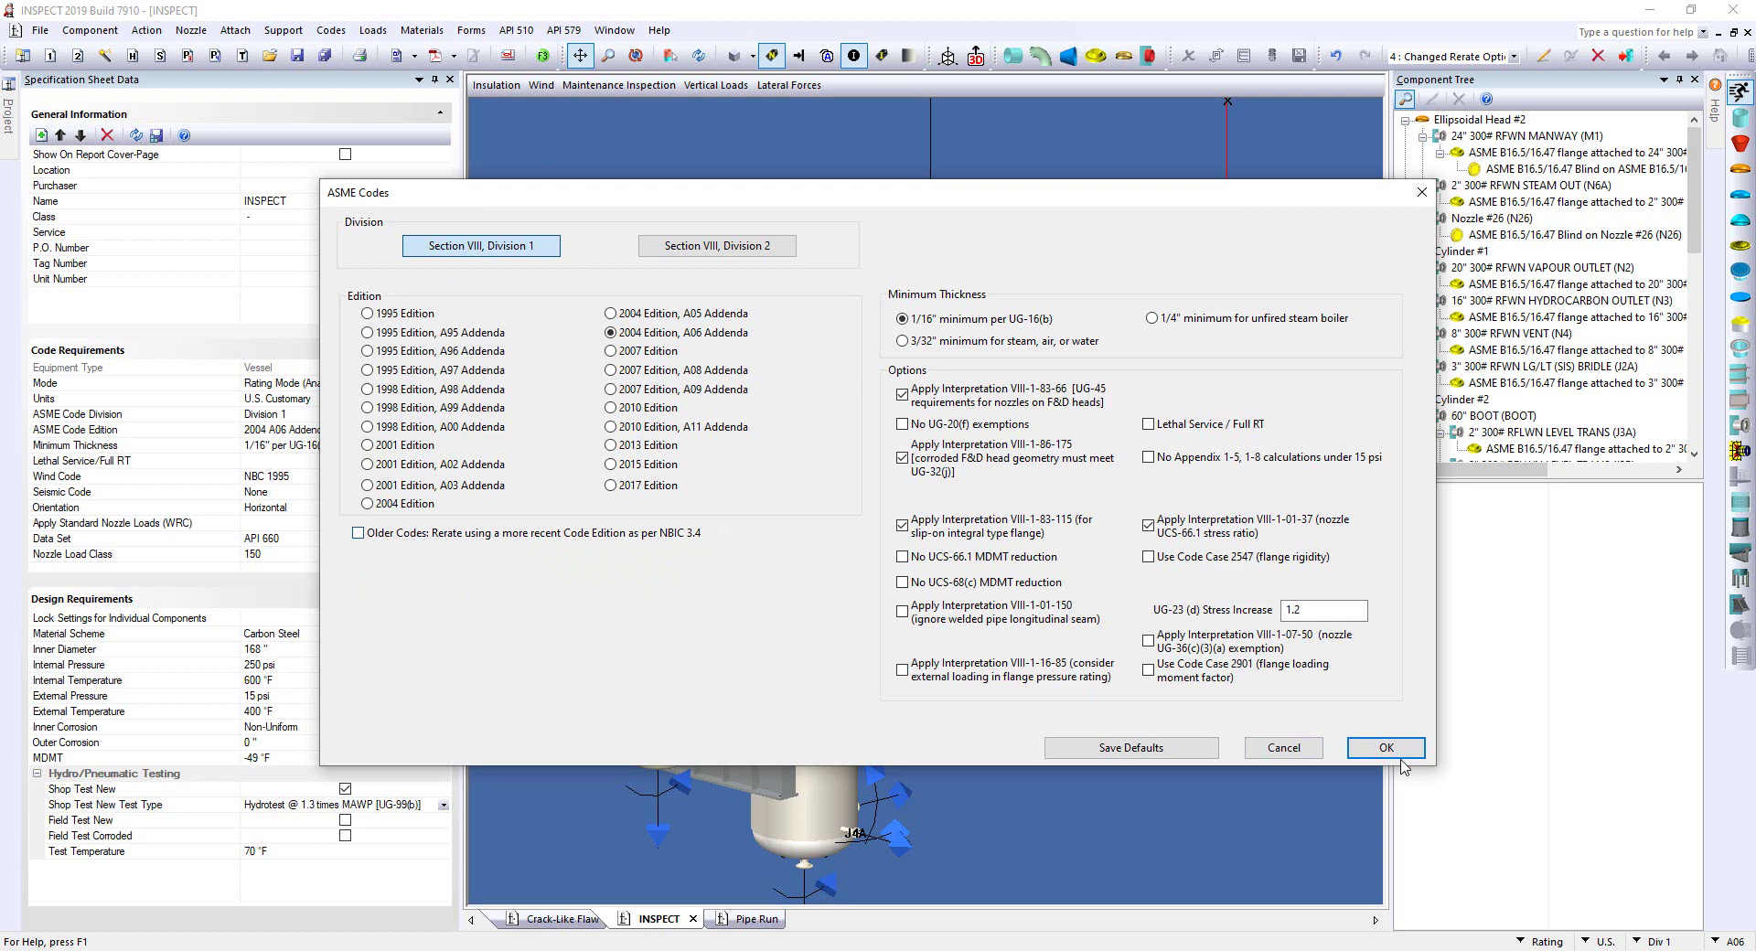
Accept the ASME settings, open the 11/4/2016 inspection CMLs and export them to Excel
left_click(1386, 748)
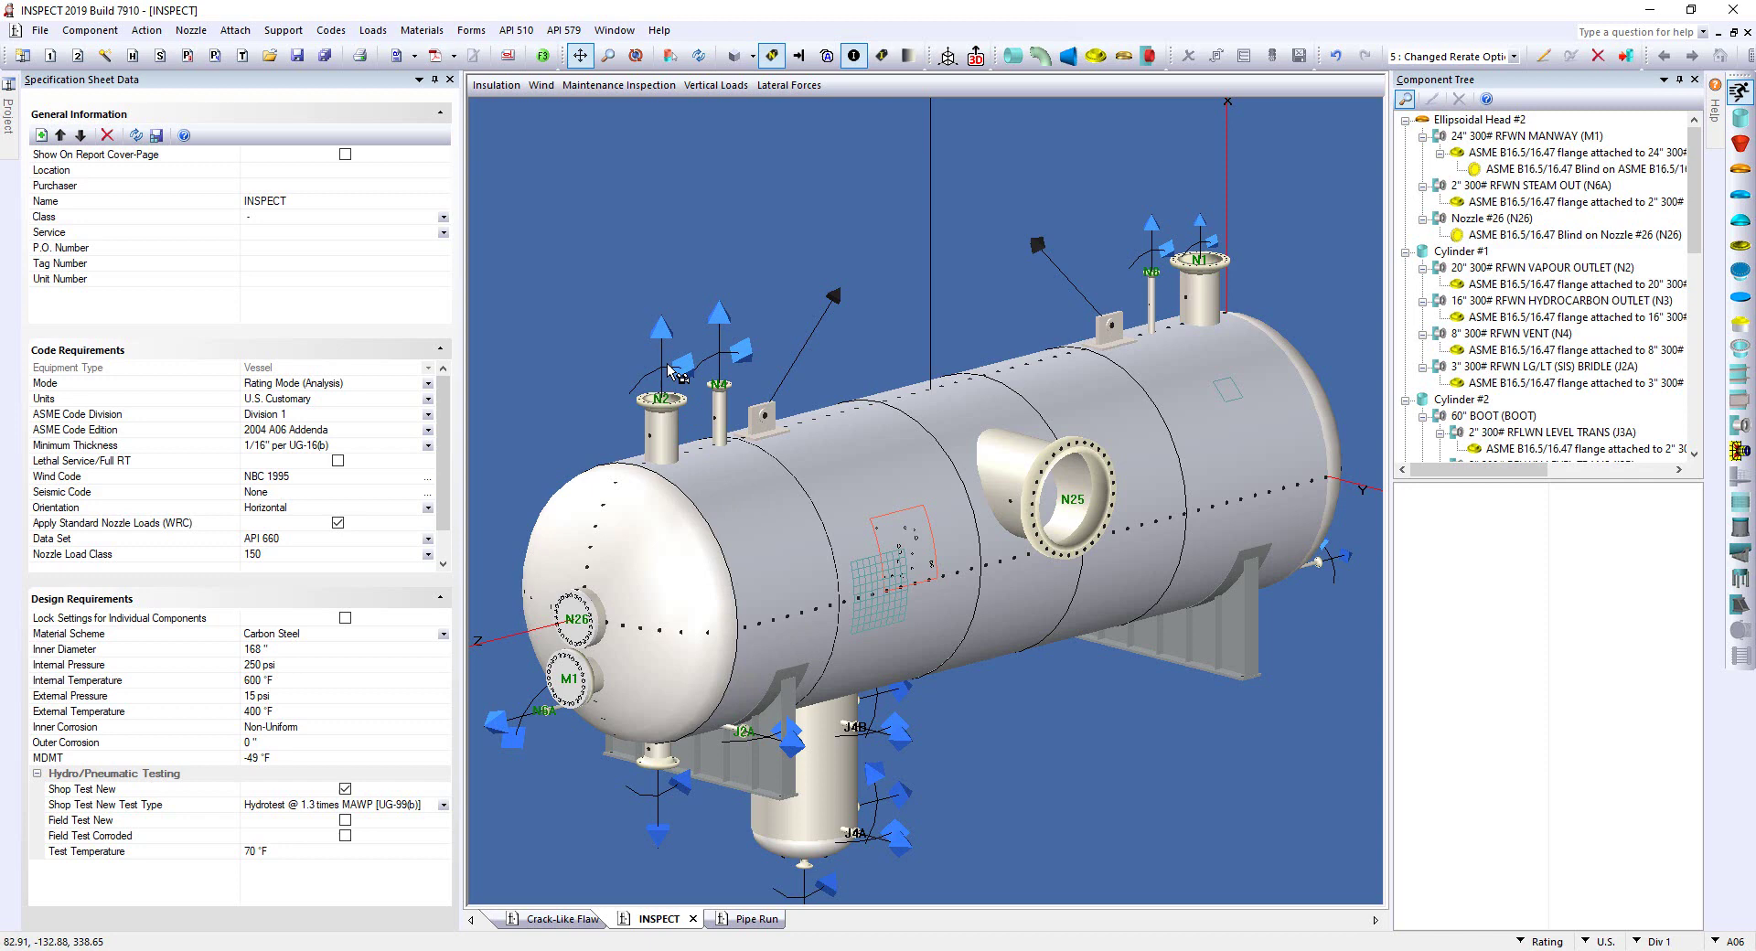
left_click(621, 86)
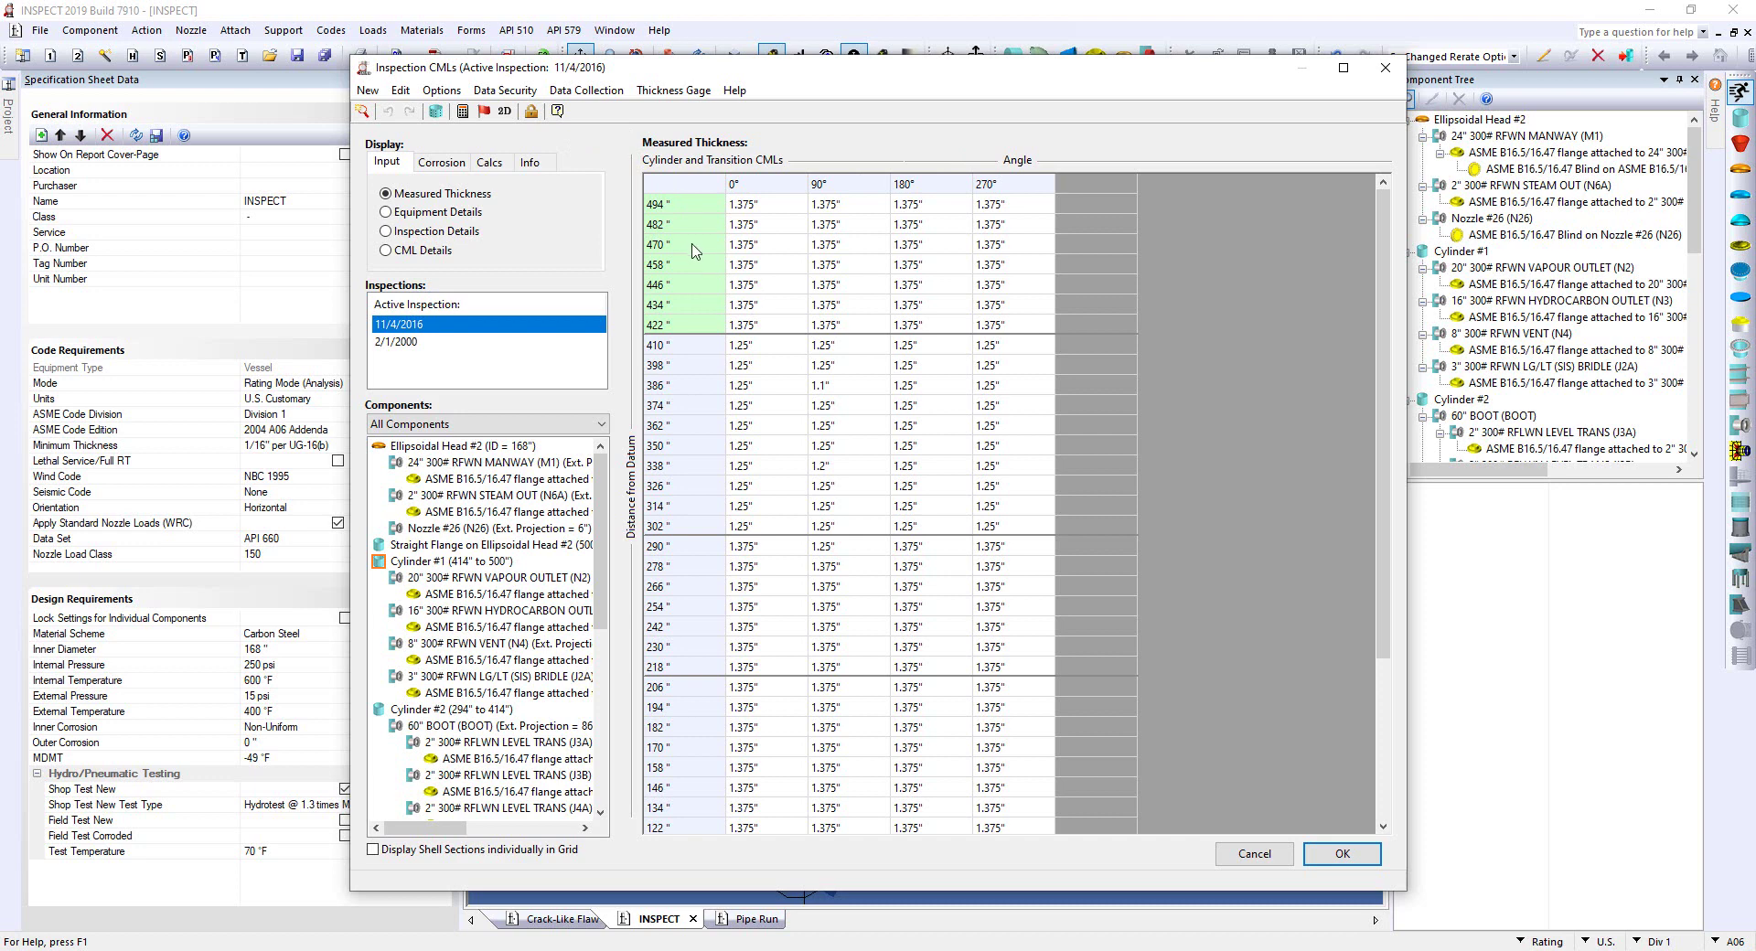
left_click(582, 91)
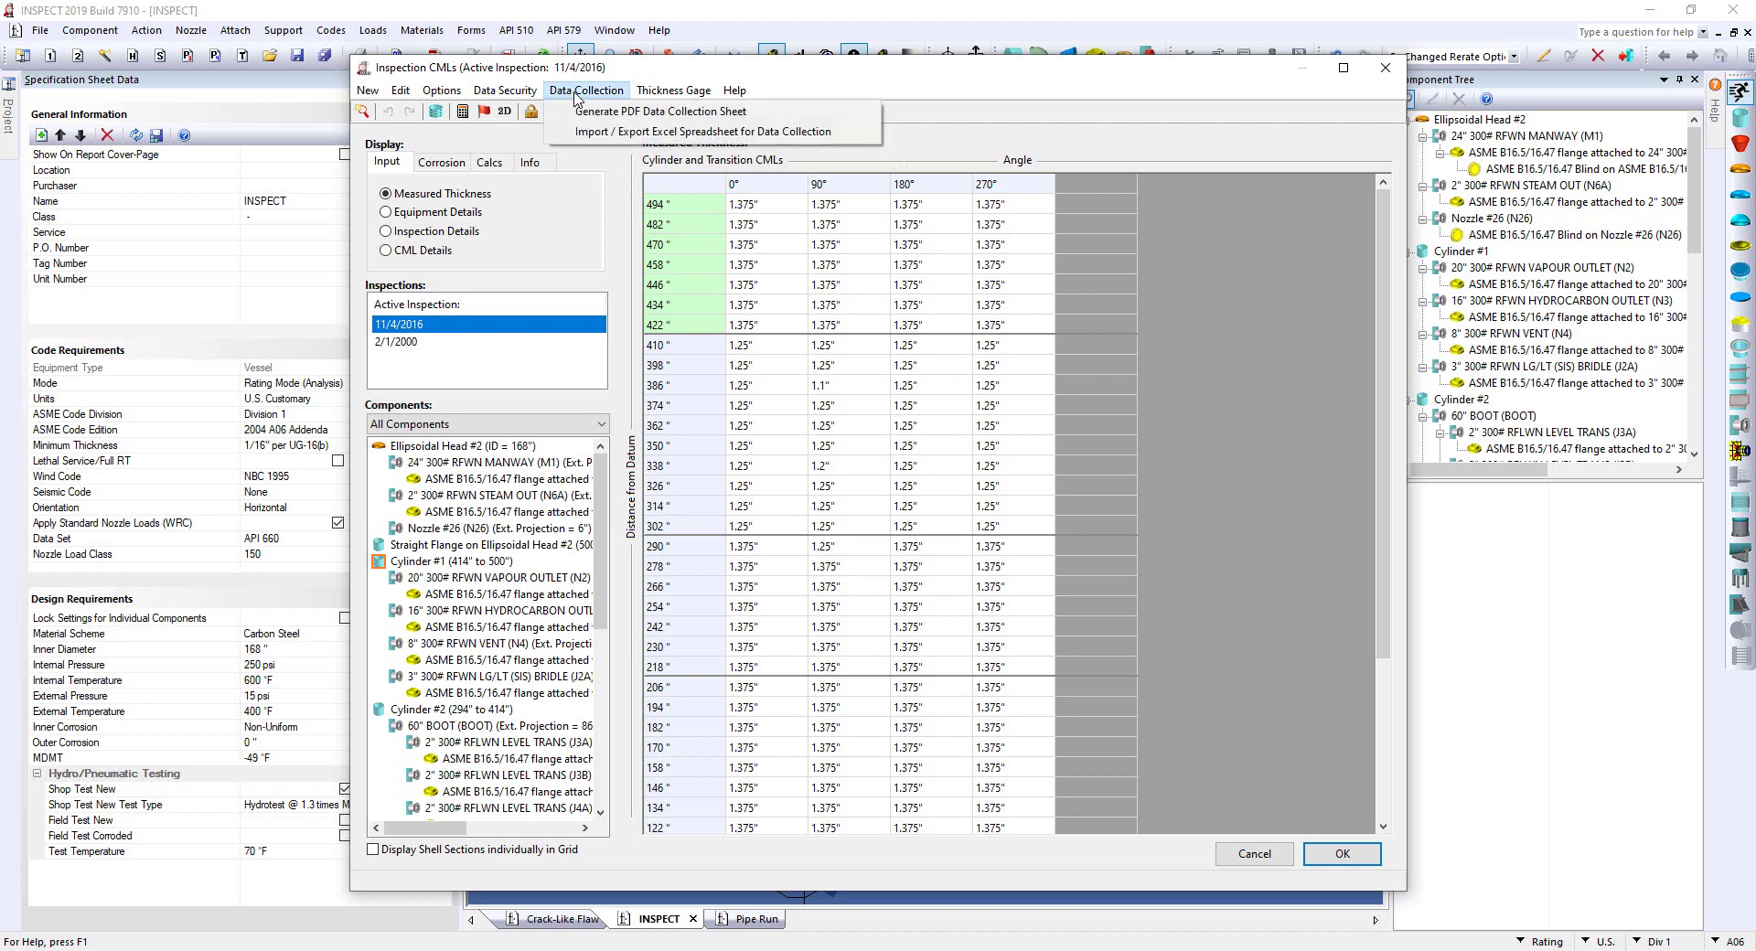
left_click(585, 134)
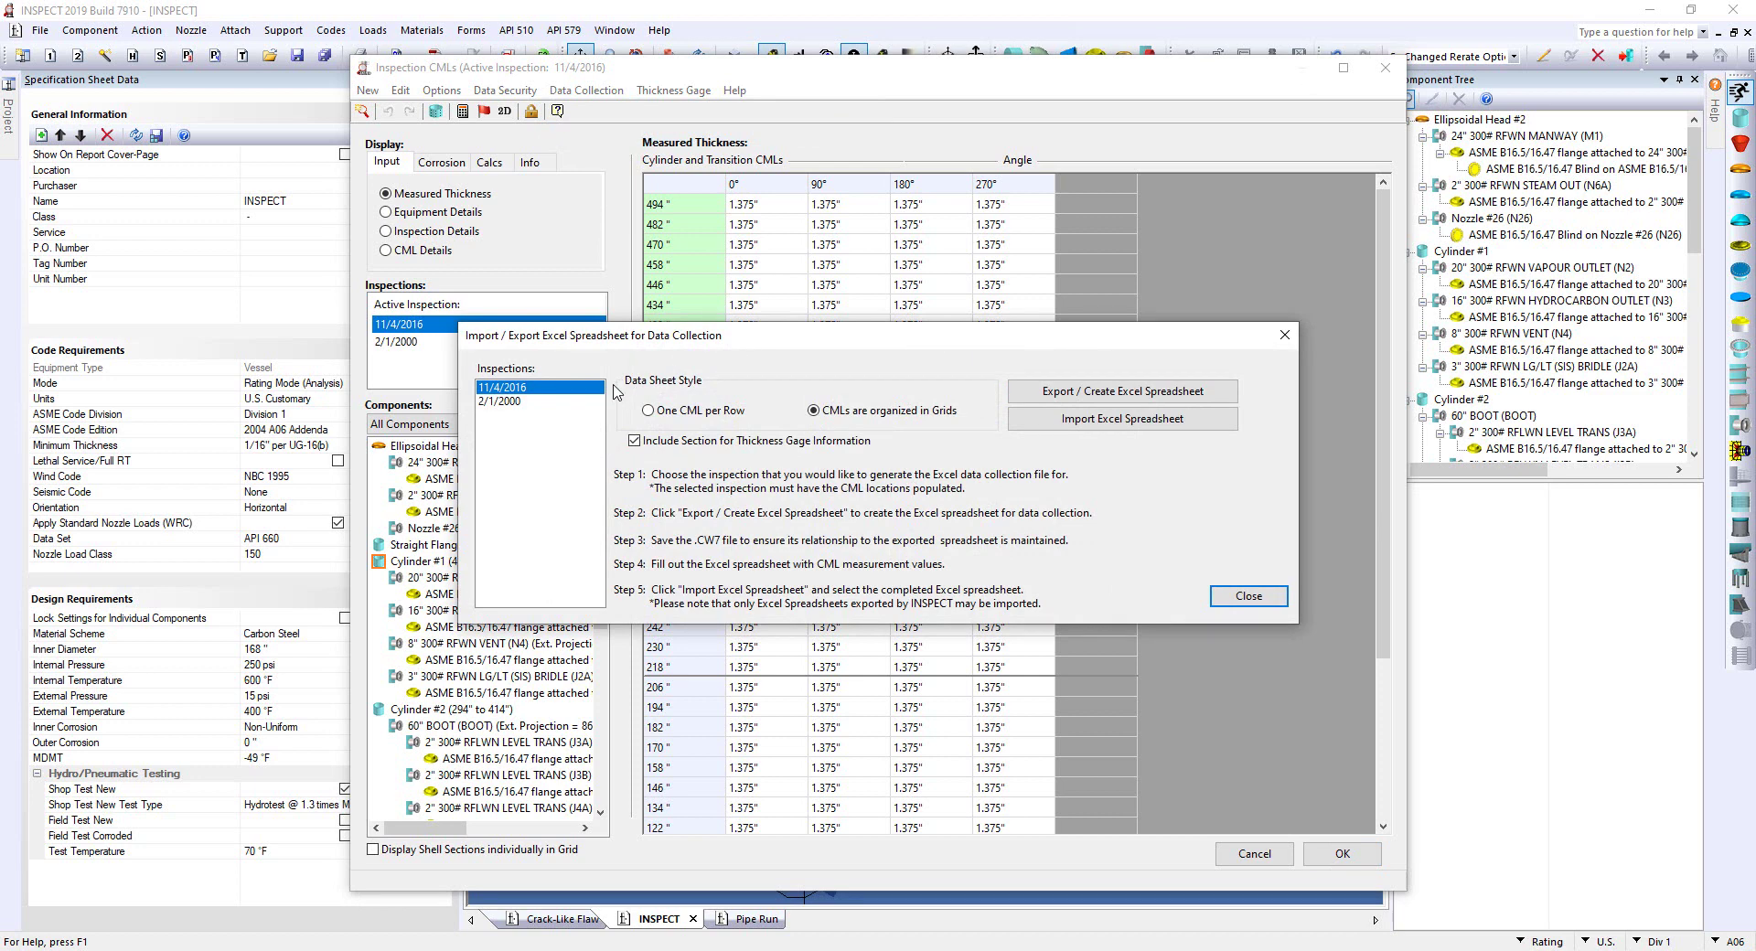
left_click(1248, 595)
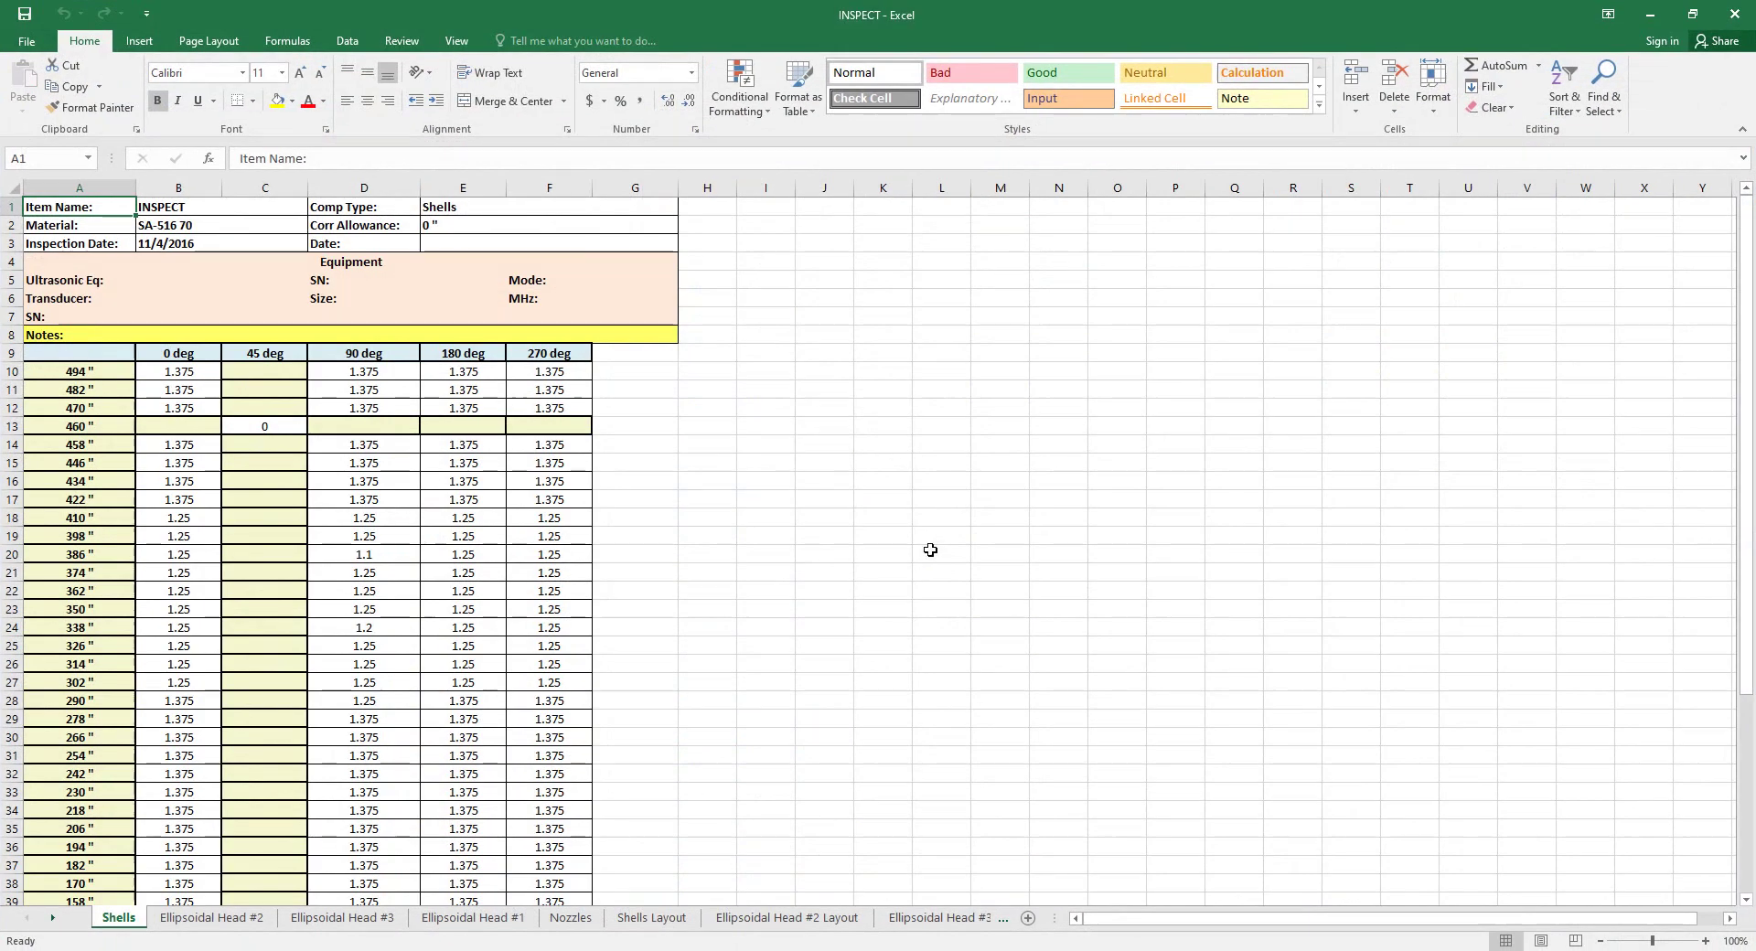
scroll(930, 549, "down", 3)
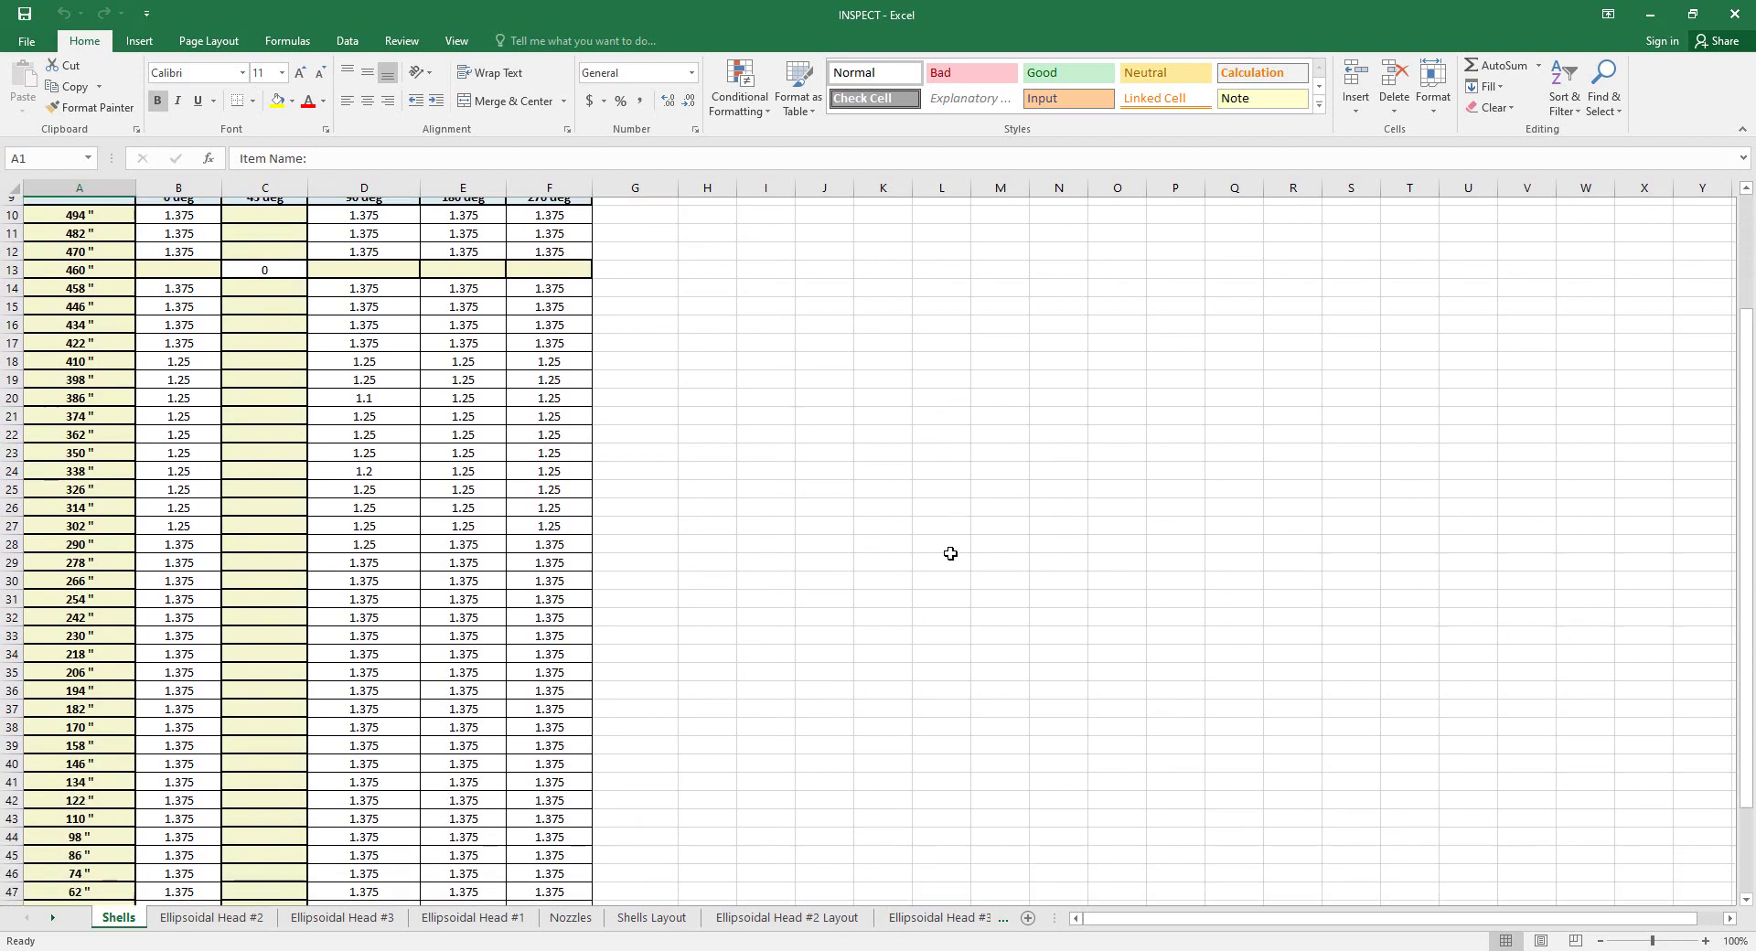
scroll(950, 553, "up", 3)
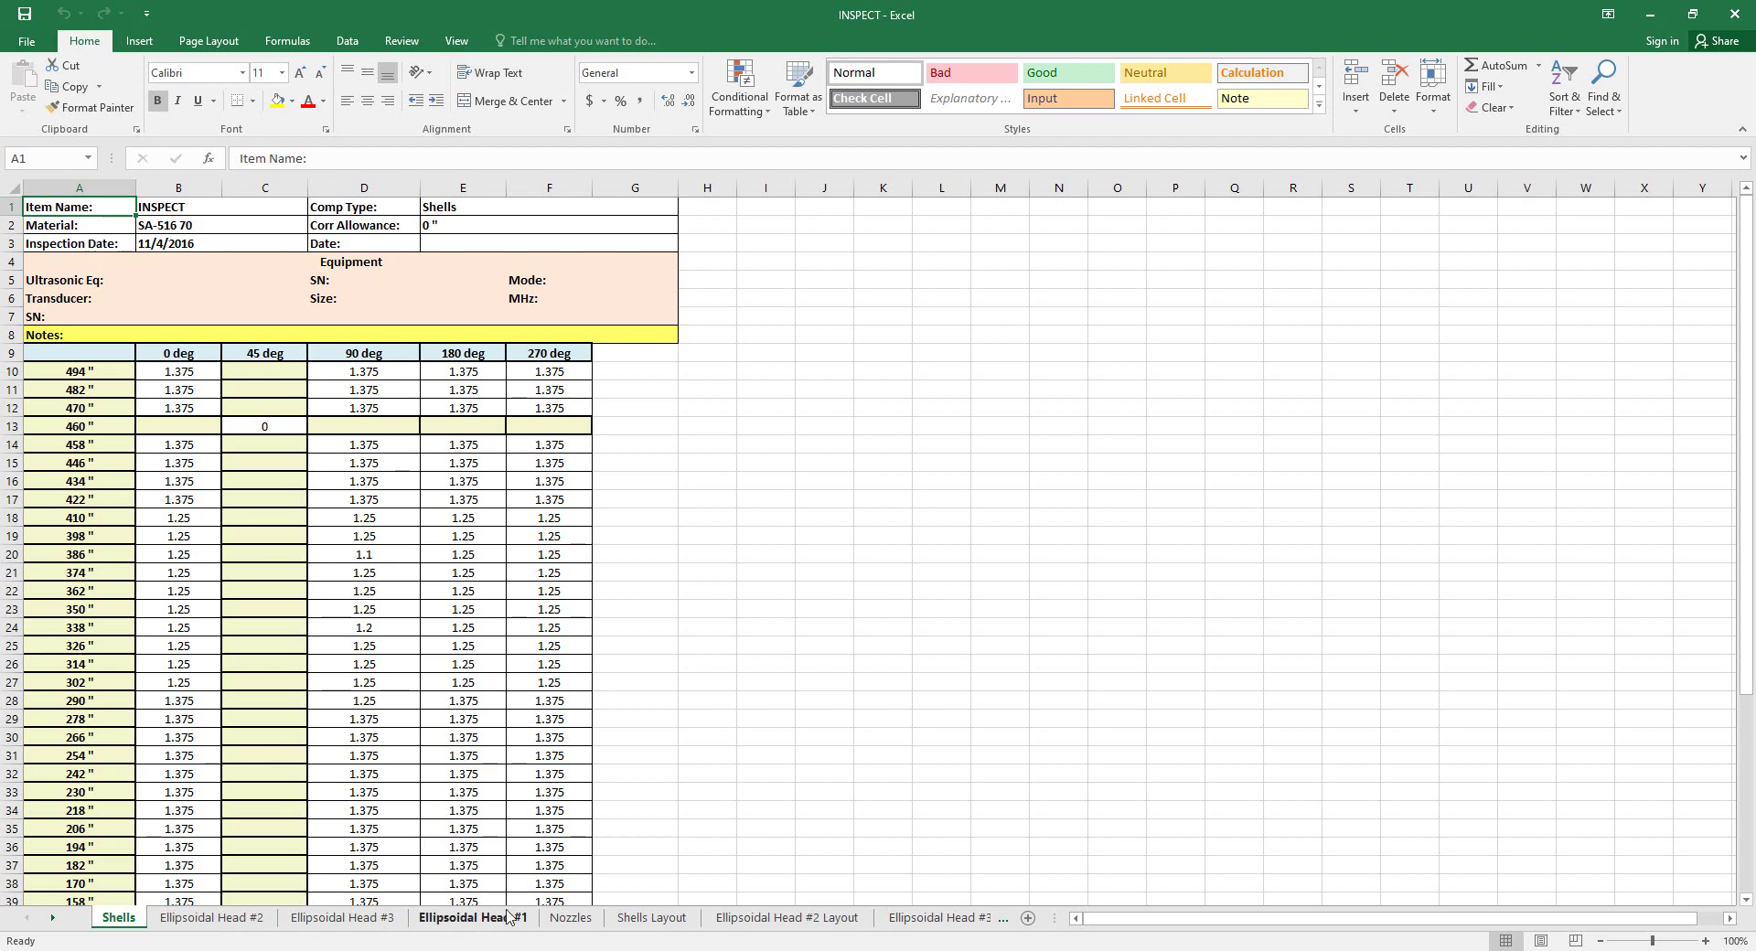
left_click(555, 918)
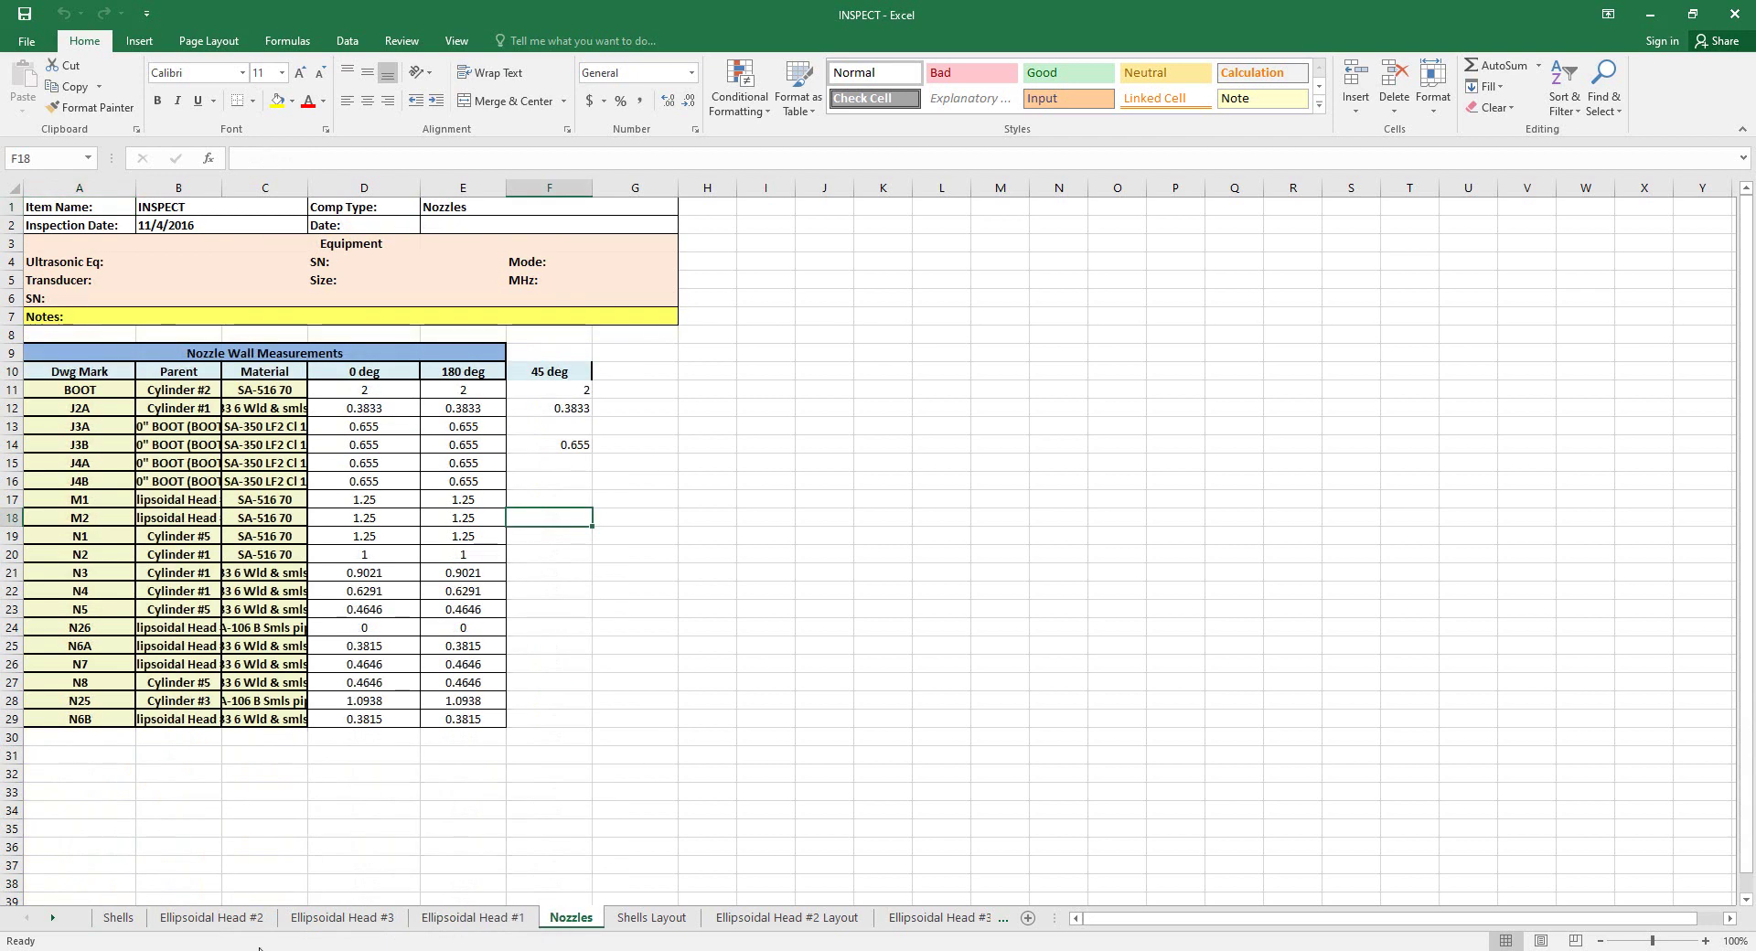
left_click(224, 922)
left_click(117, 922)
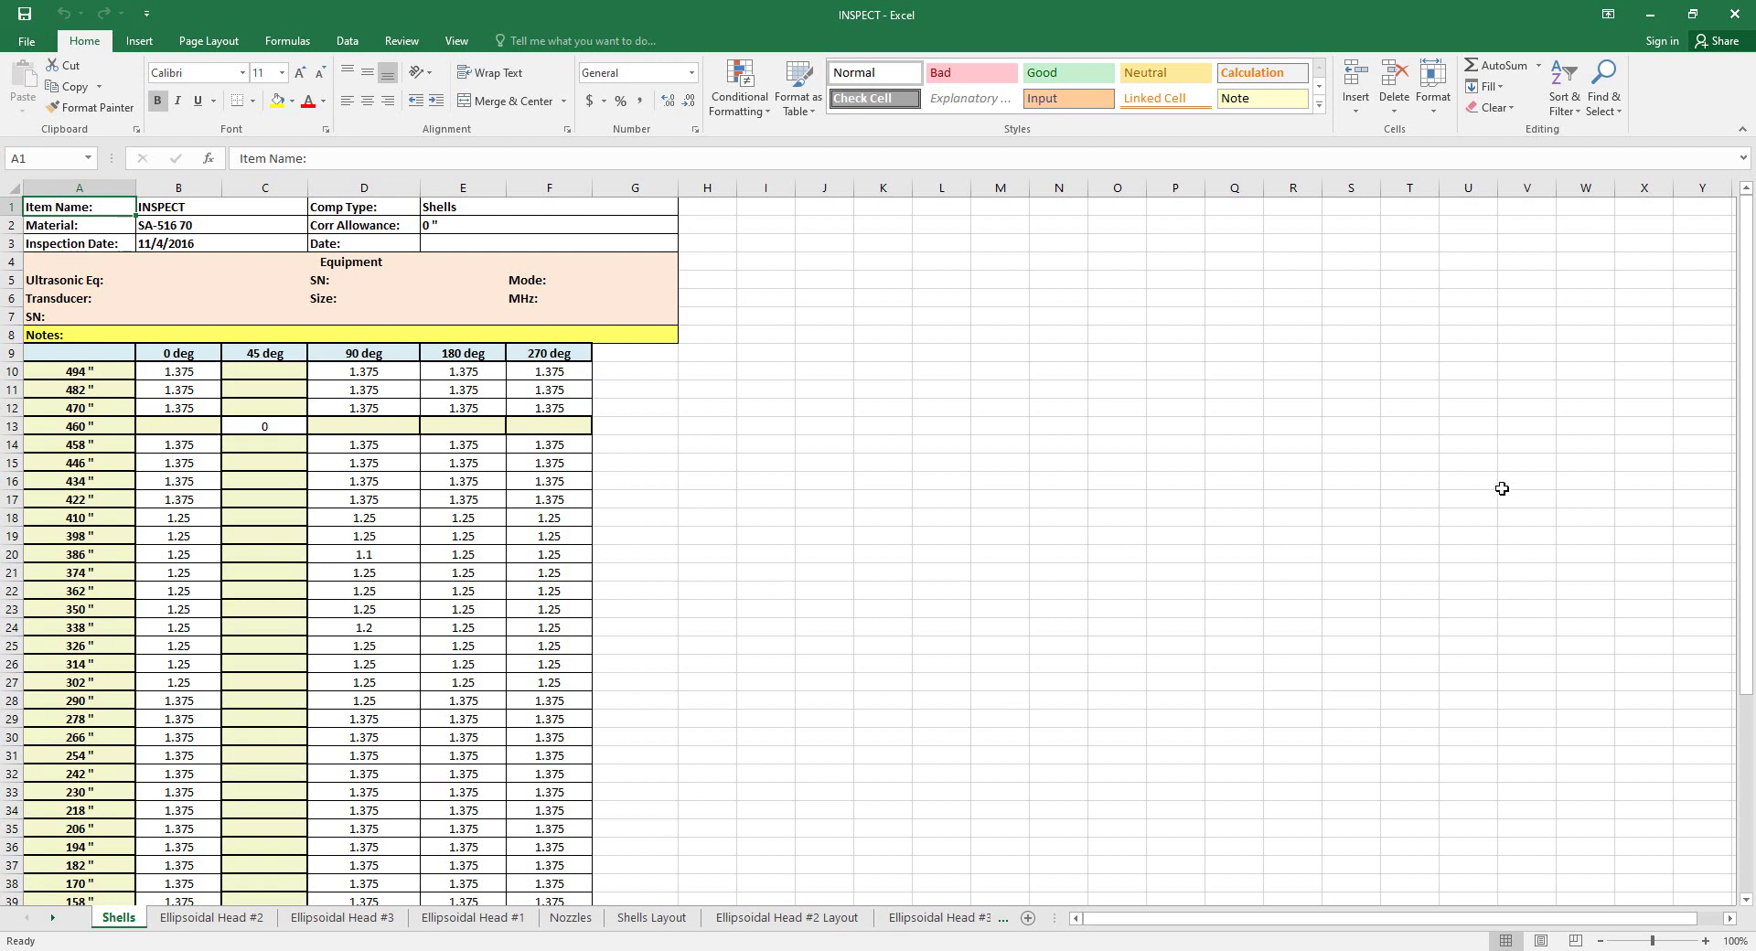
Return from Excel, revisit the spreadsheet import/export, and close the Inspection CMLs grid
left_click(1650, 15)
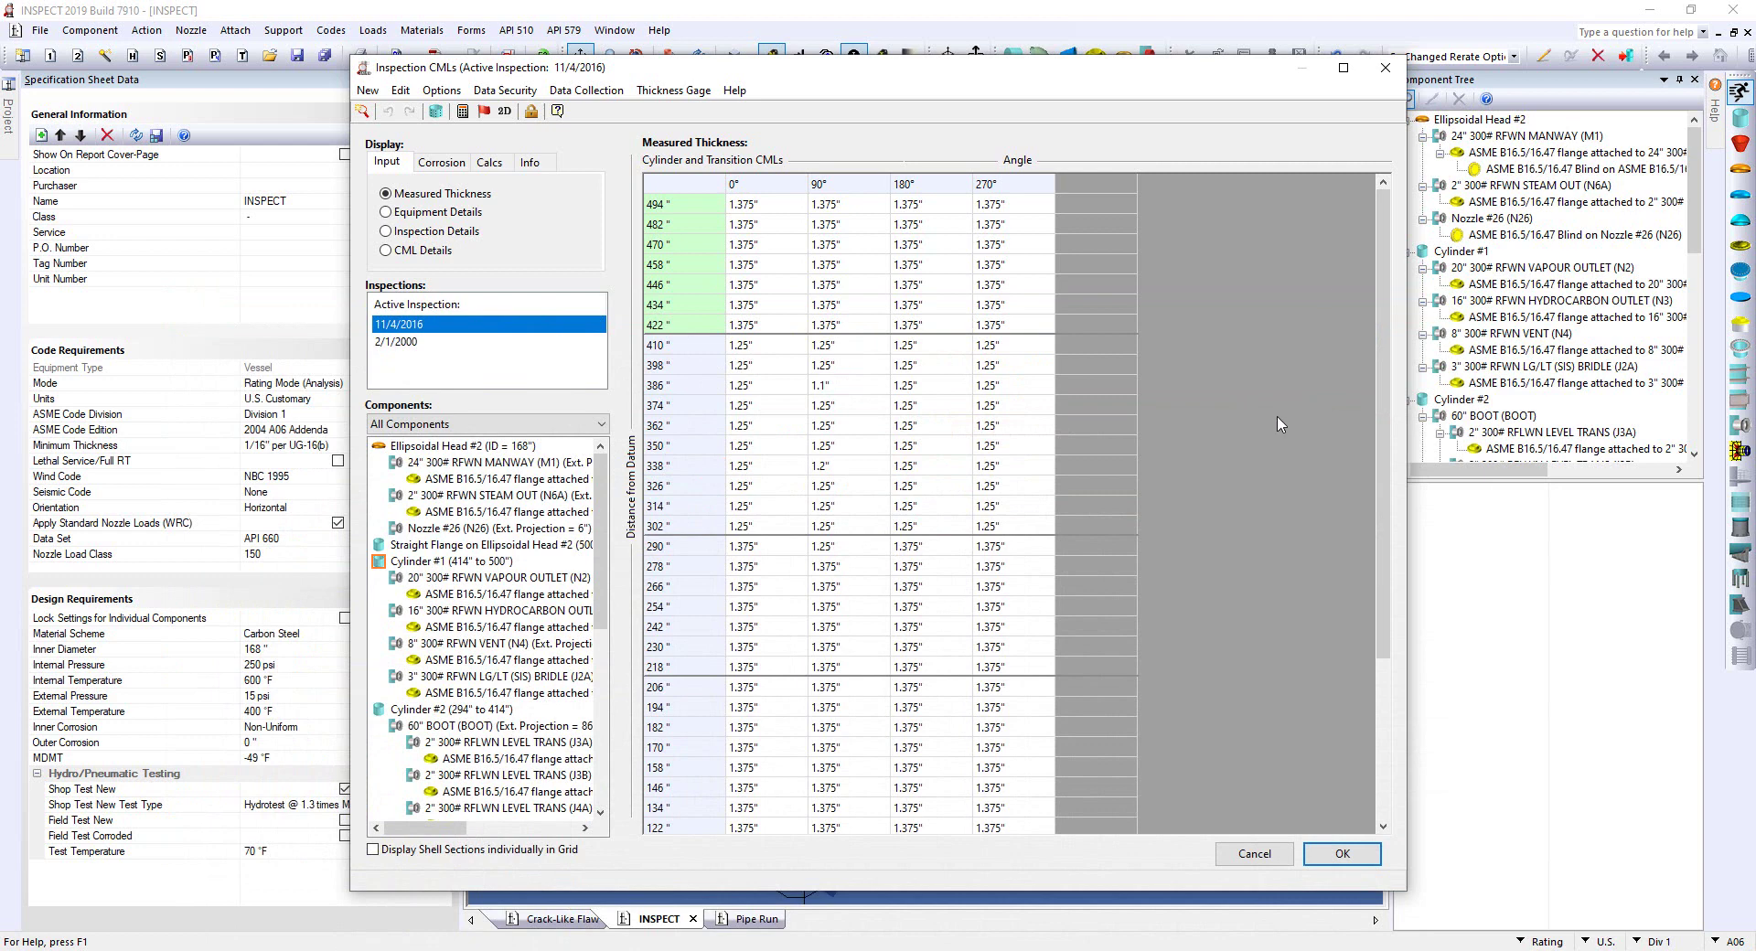
left_click(583, 91)
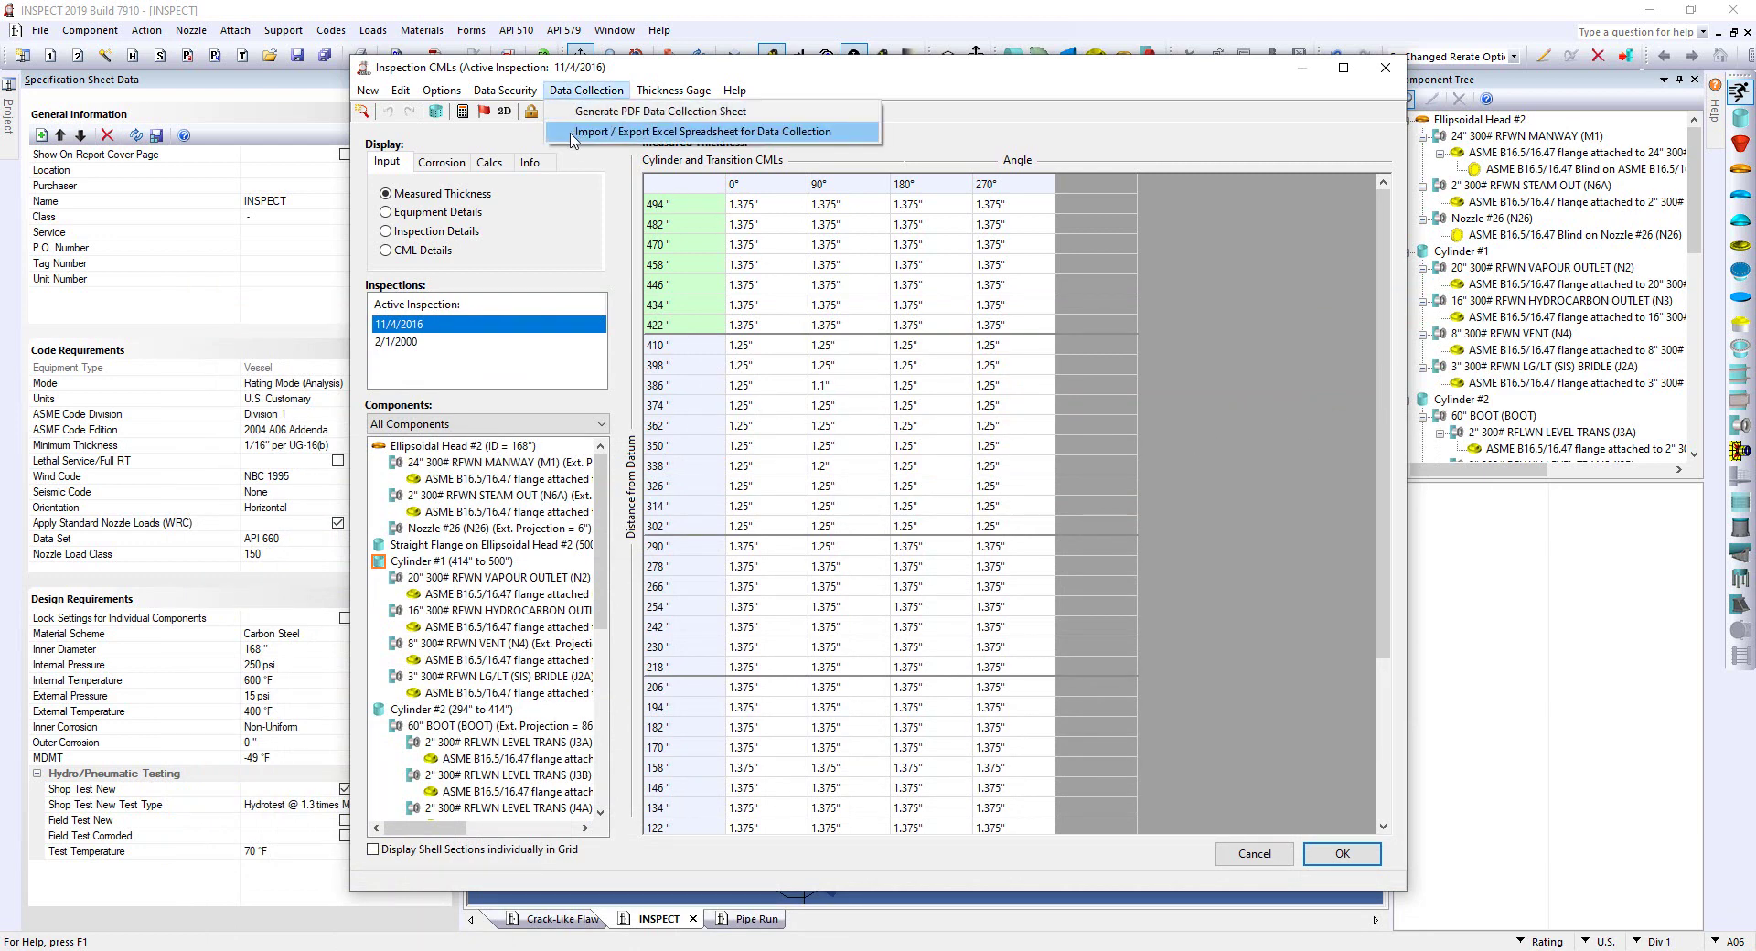
left_click(571, 133)
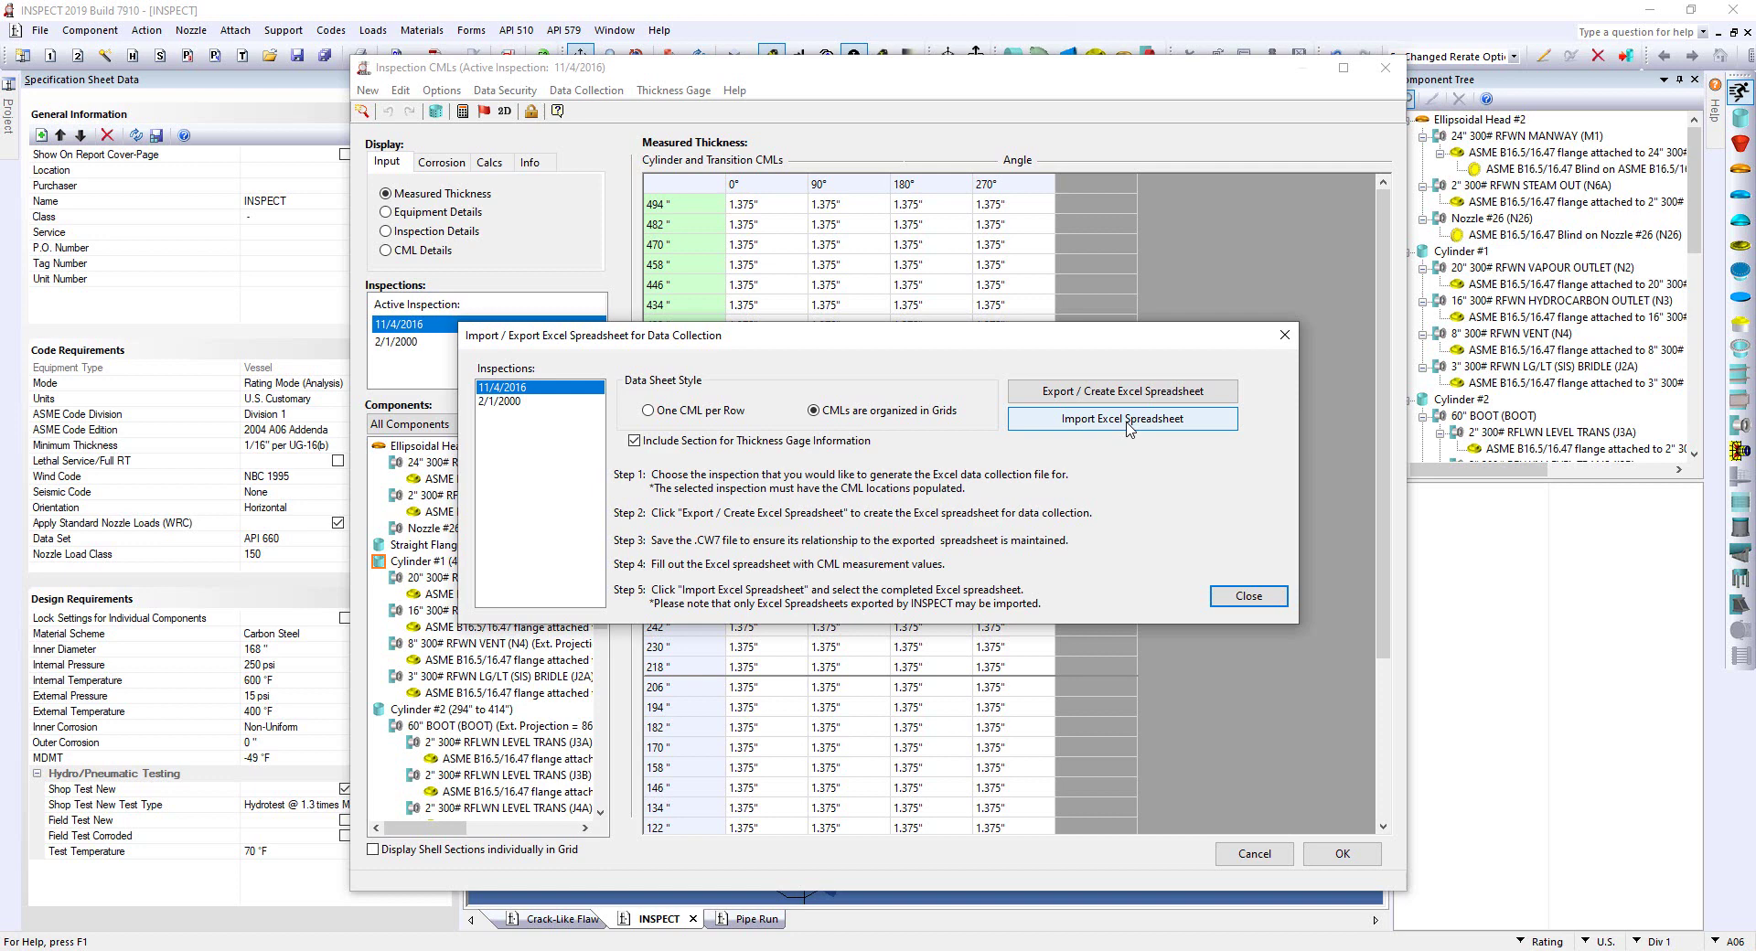
left_click(1248, 596)
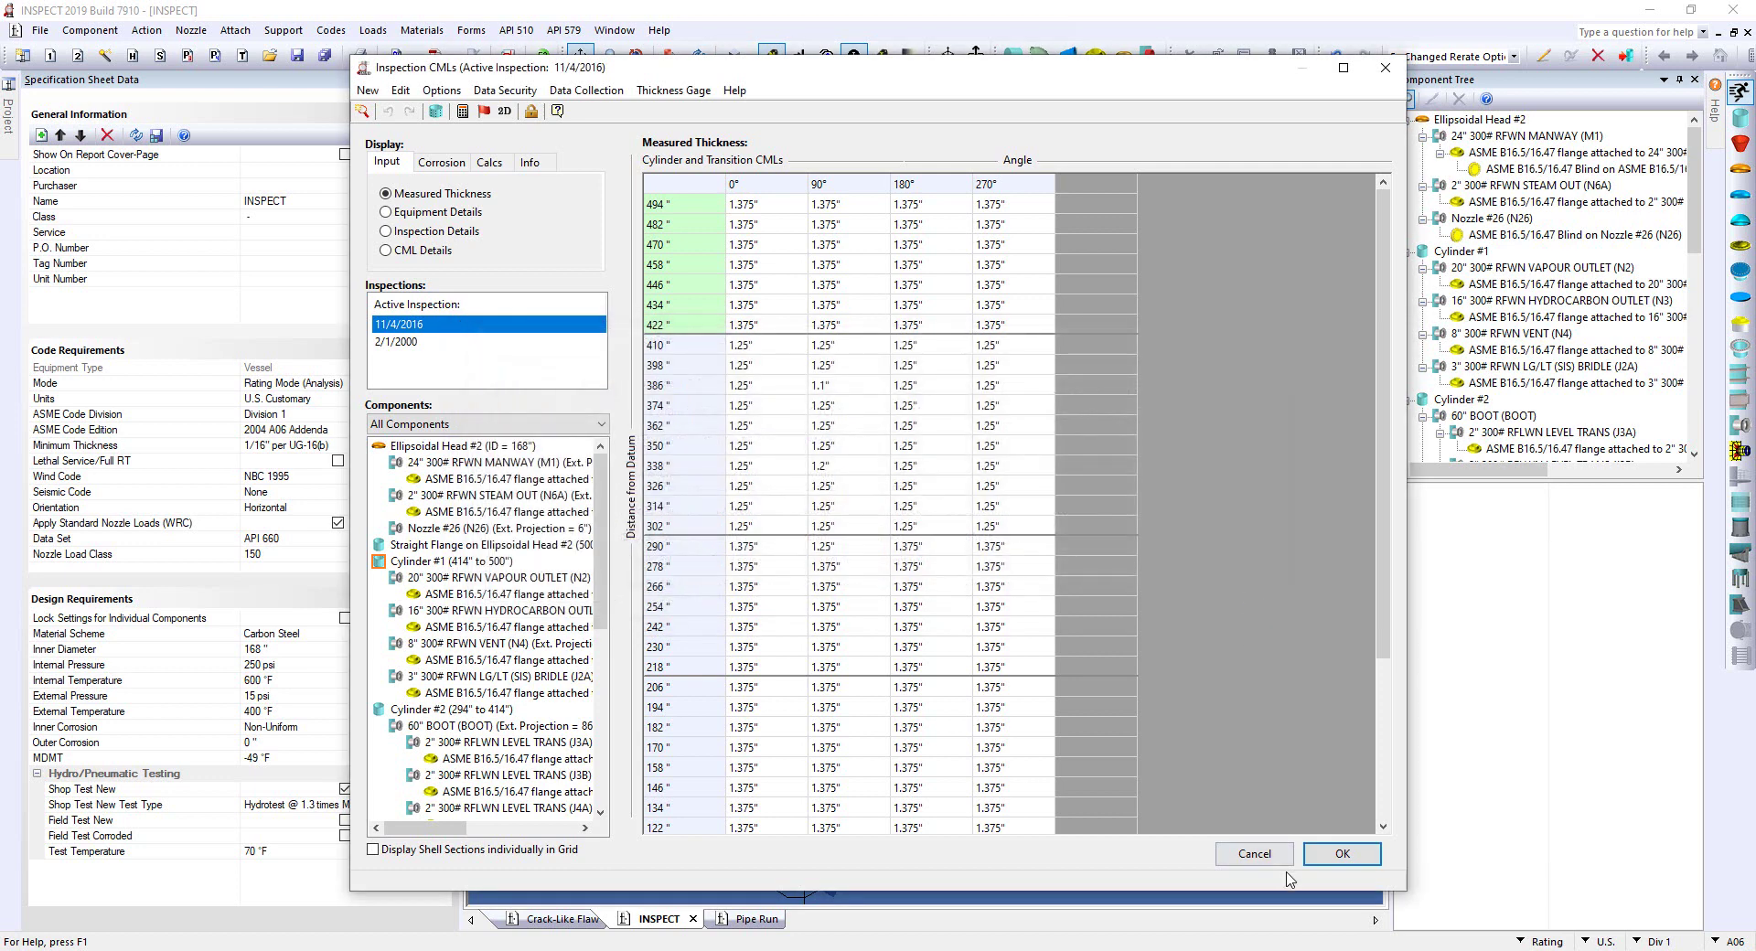
left_click(1343, 856)
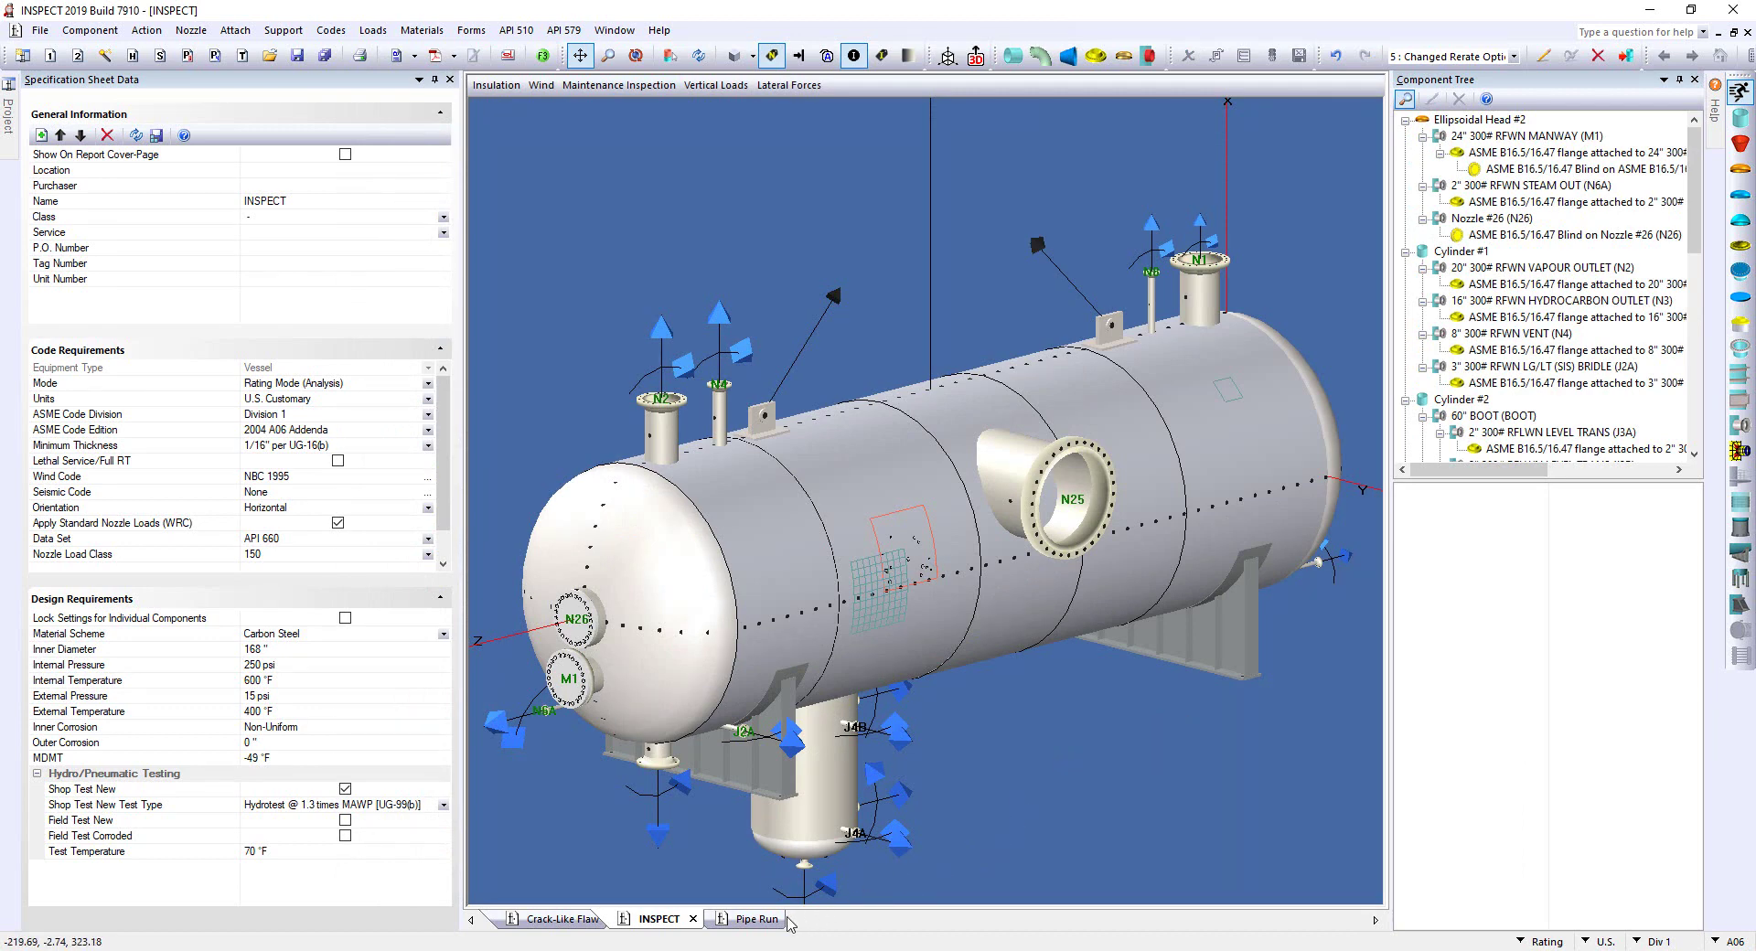
Switch to the Pipe Run model, turn the view, and show the API 570 commands
left_click(757, 919)
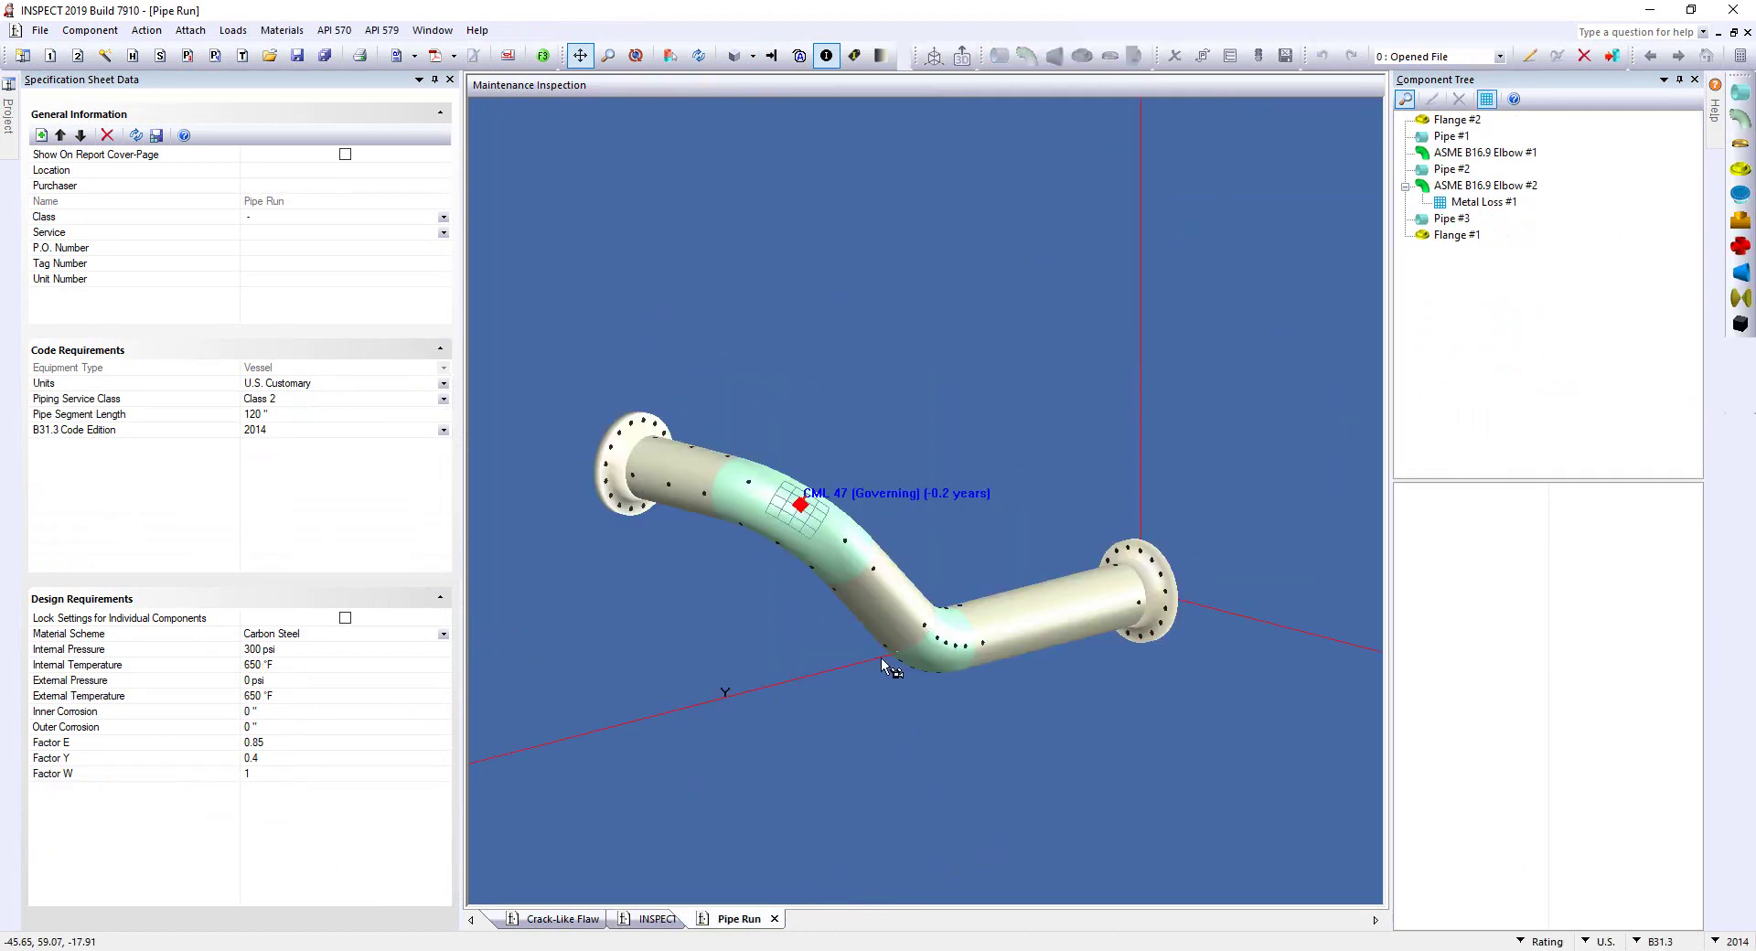
left_click_drag(984, 499, 1045, 554)
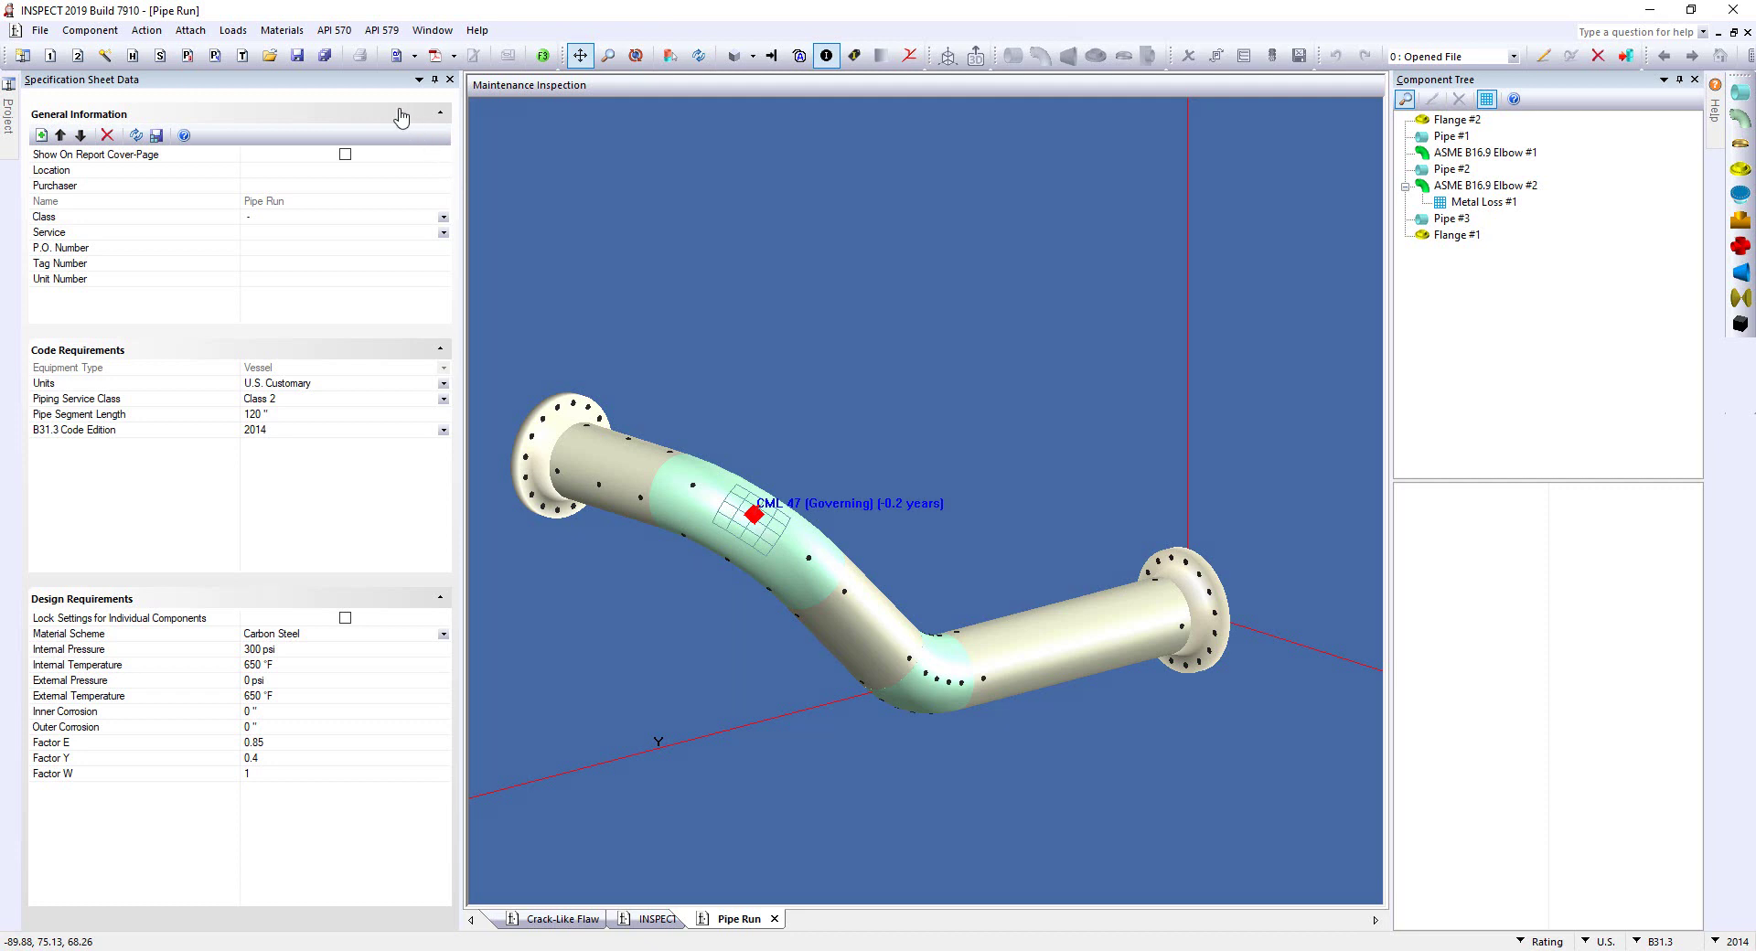
left_click(331, 32)
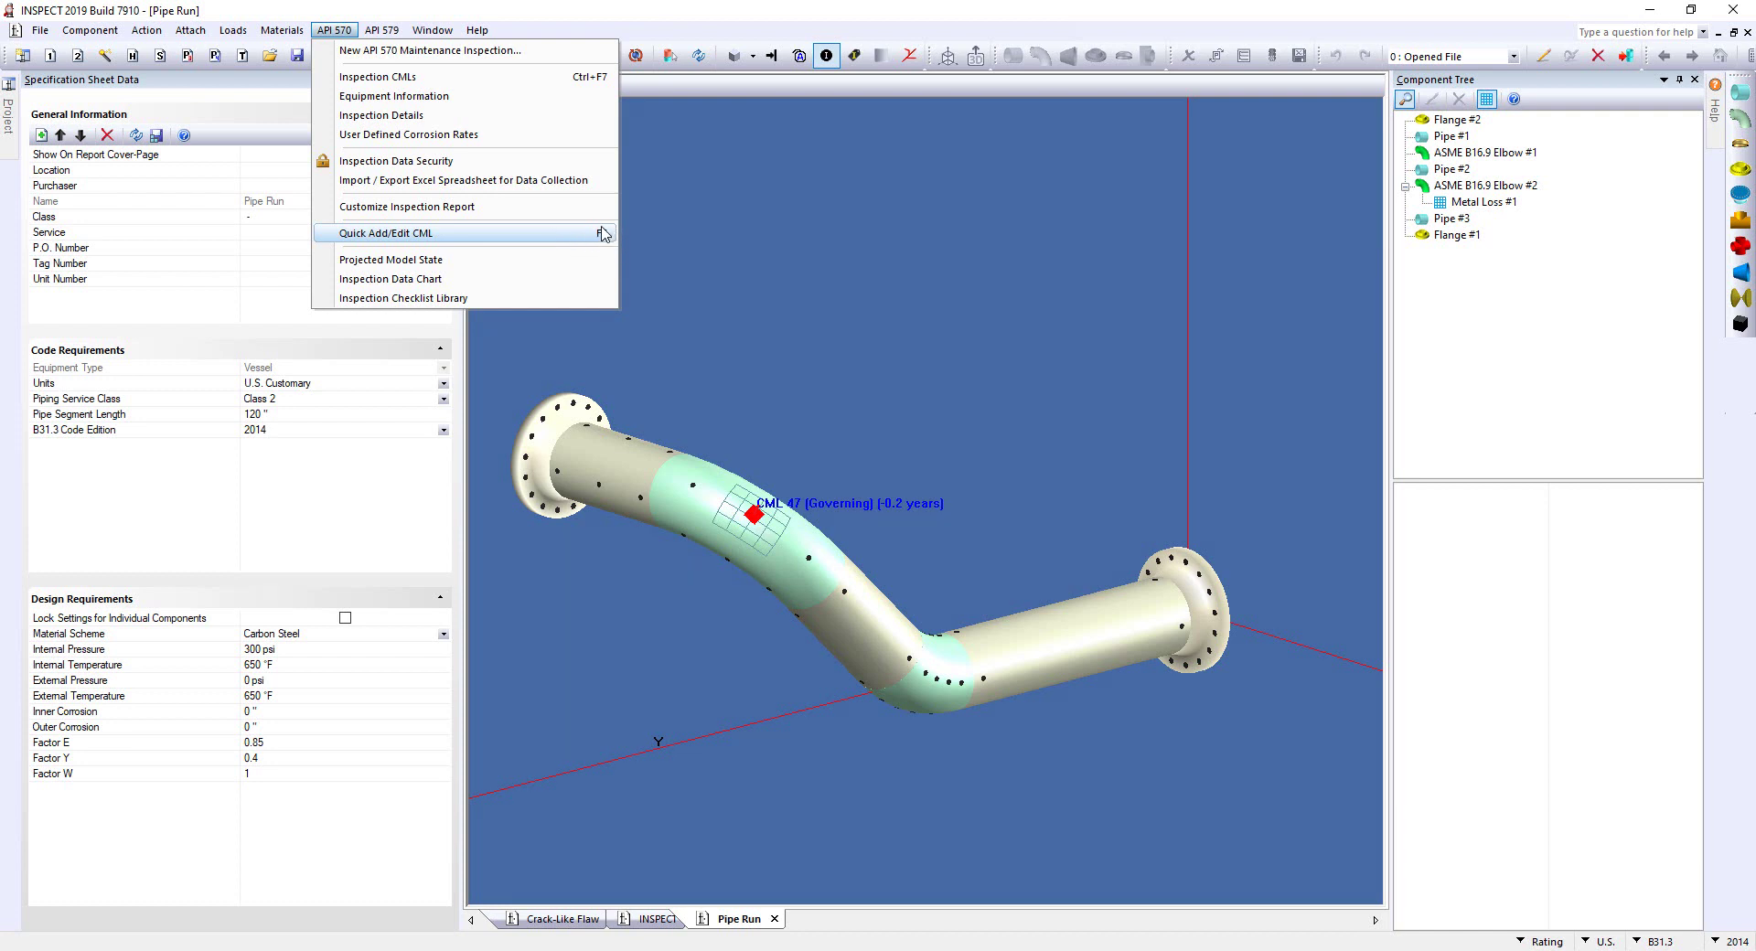
Quick-add CML 62 on Pipe #3 near the right flange with 0.25 in measured thickness
left_click(1063, 461)
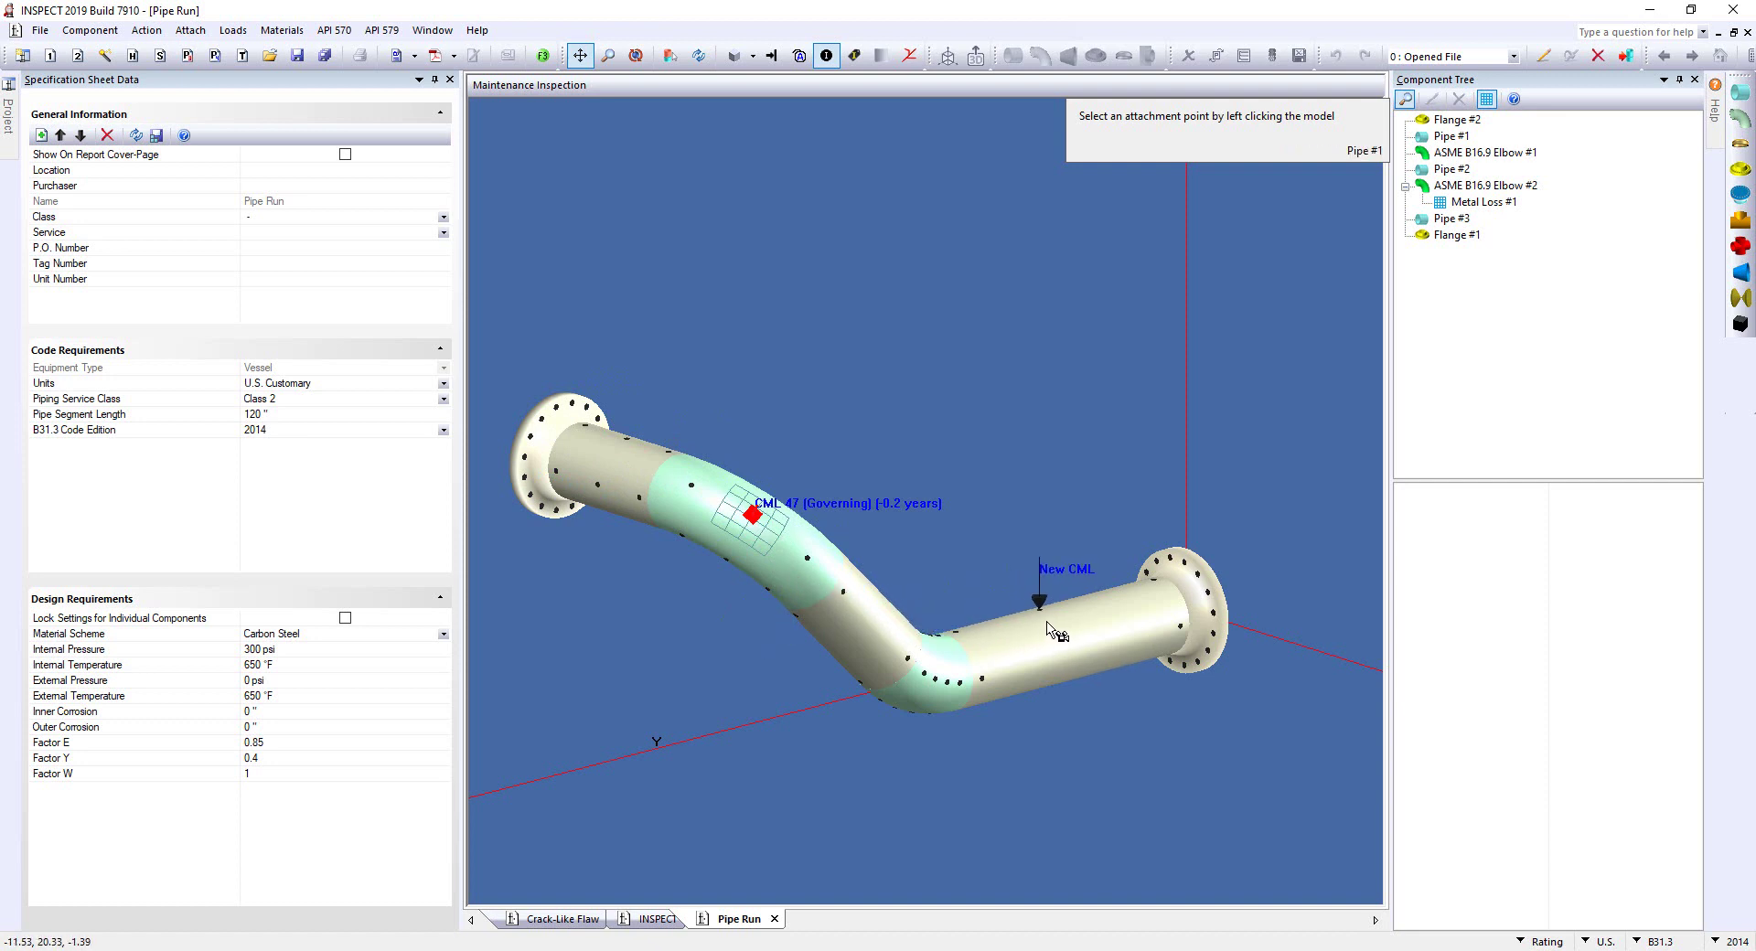
left_click(1063, 646)
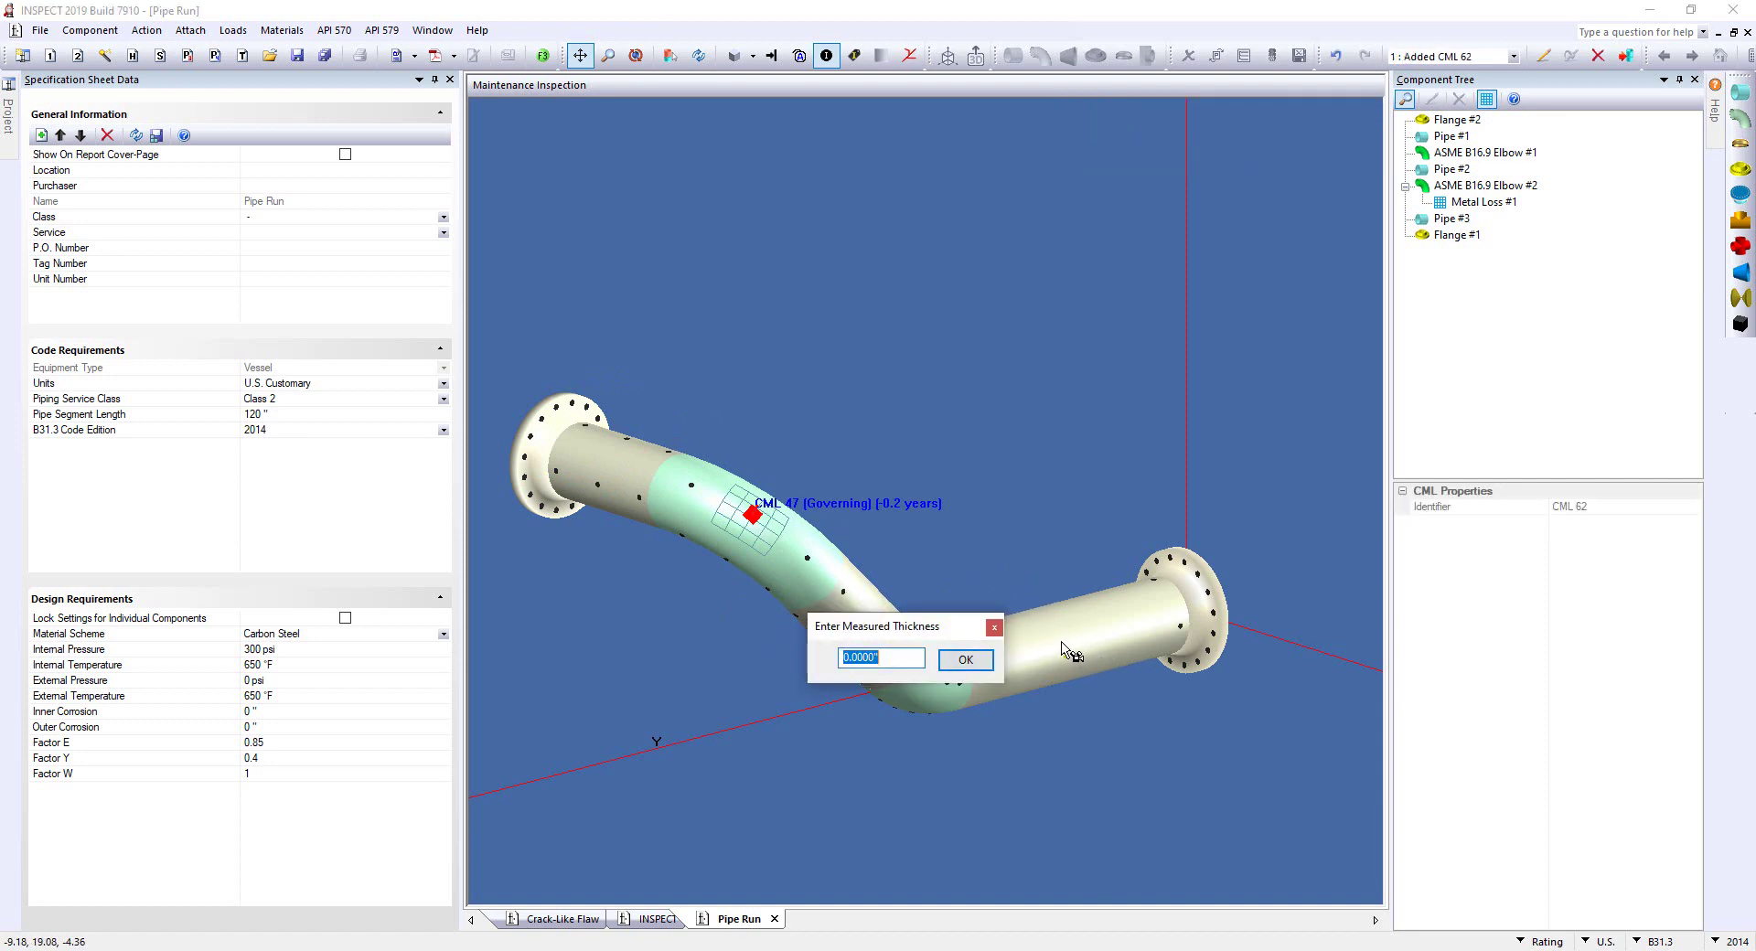
type(".25")
left_click(969, 670)
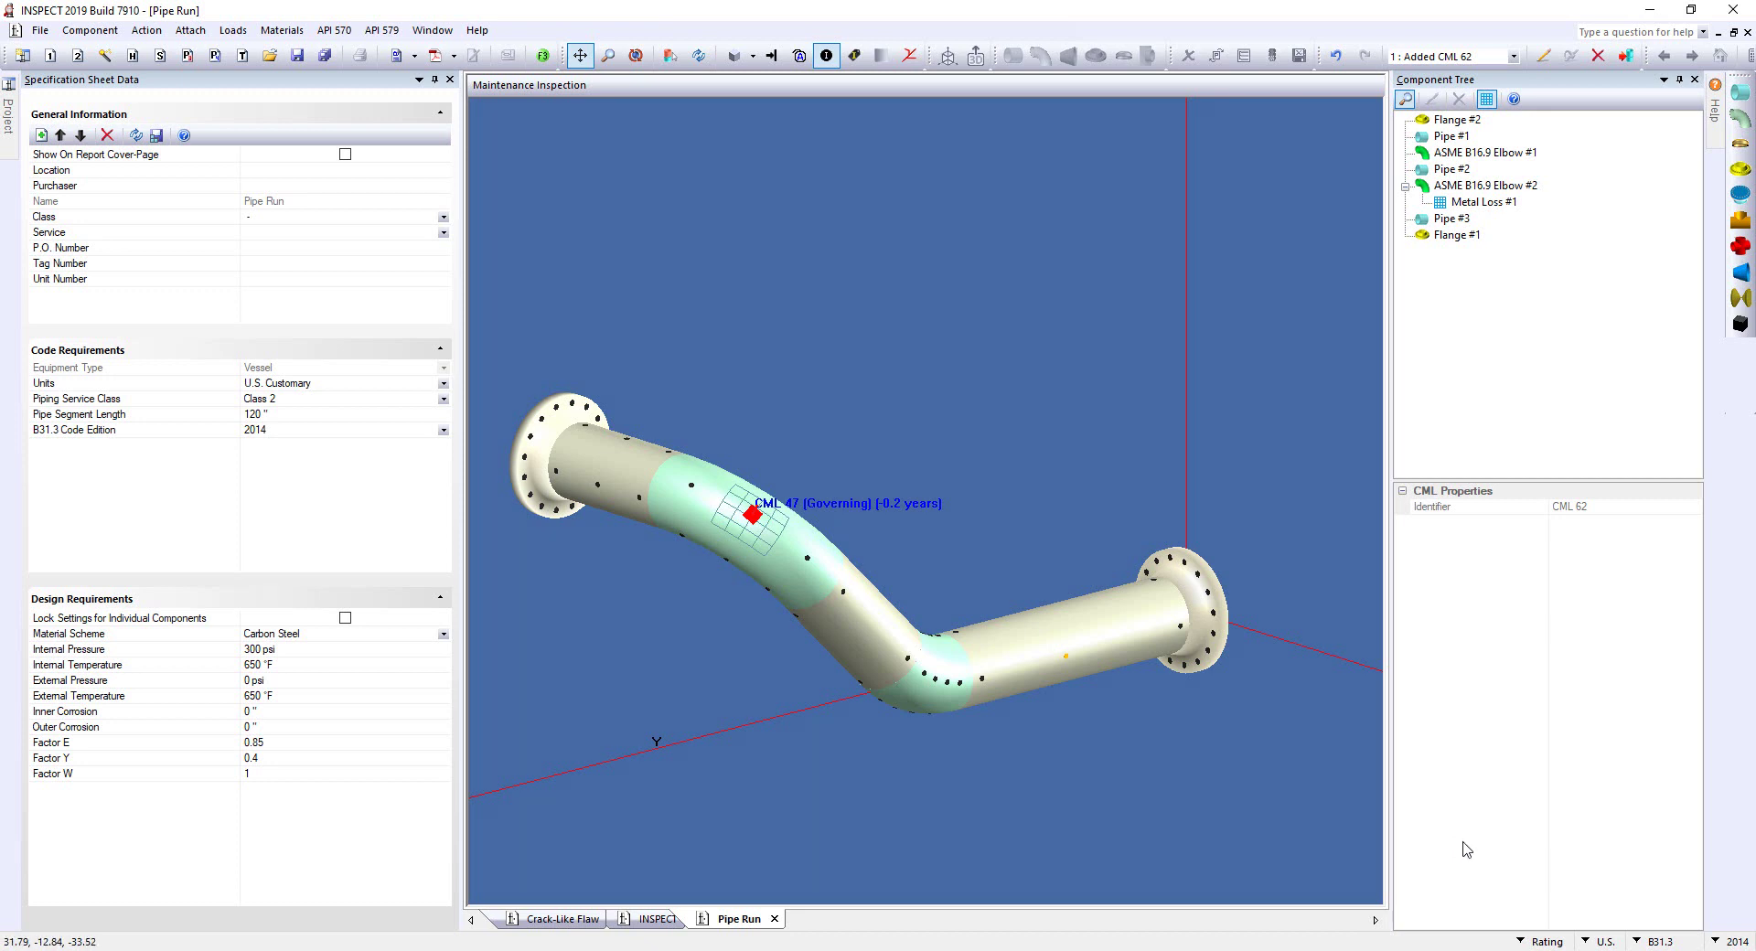
Switch the pipe run's B31.3 edition from 2014 to 2016 in the status bar
left_click(1726, 944)
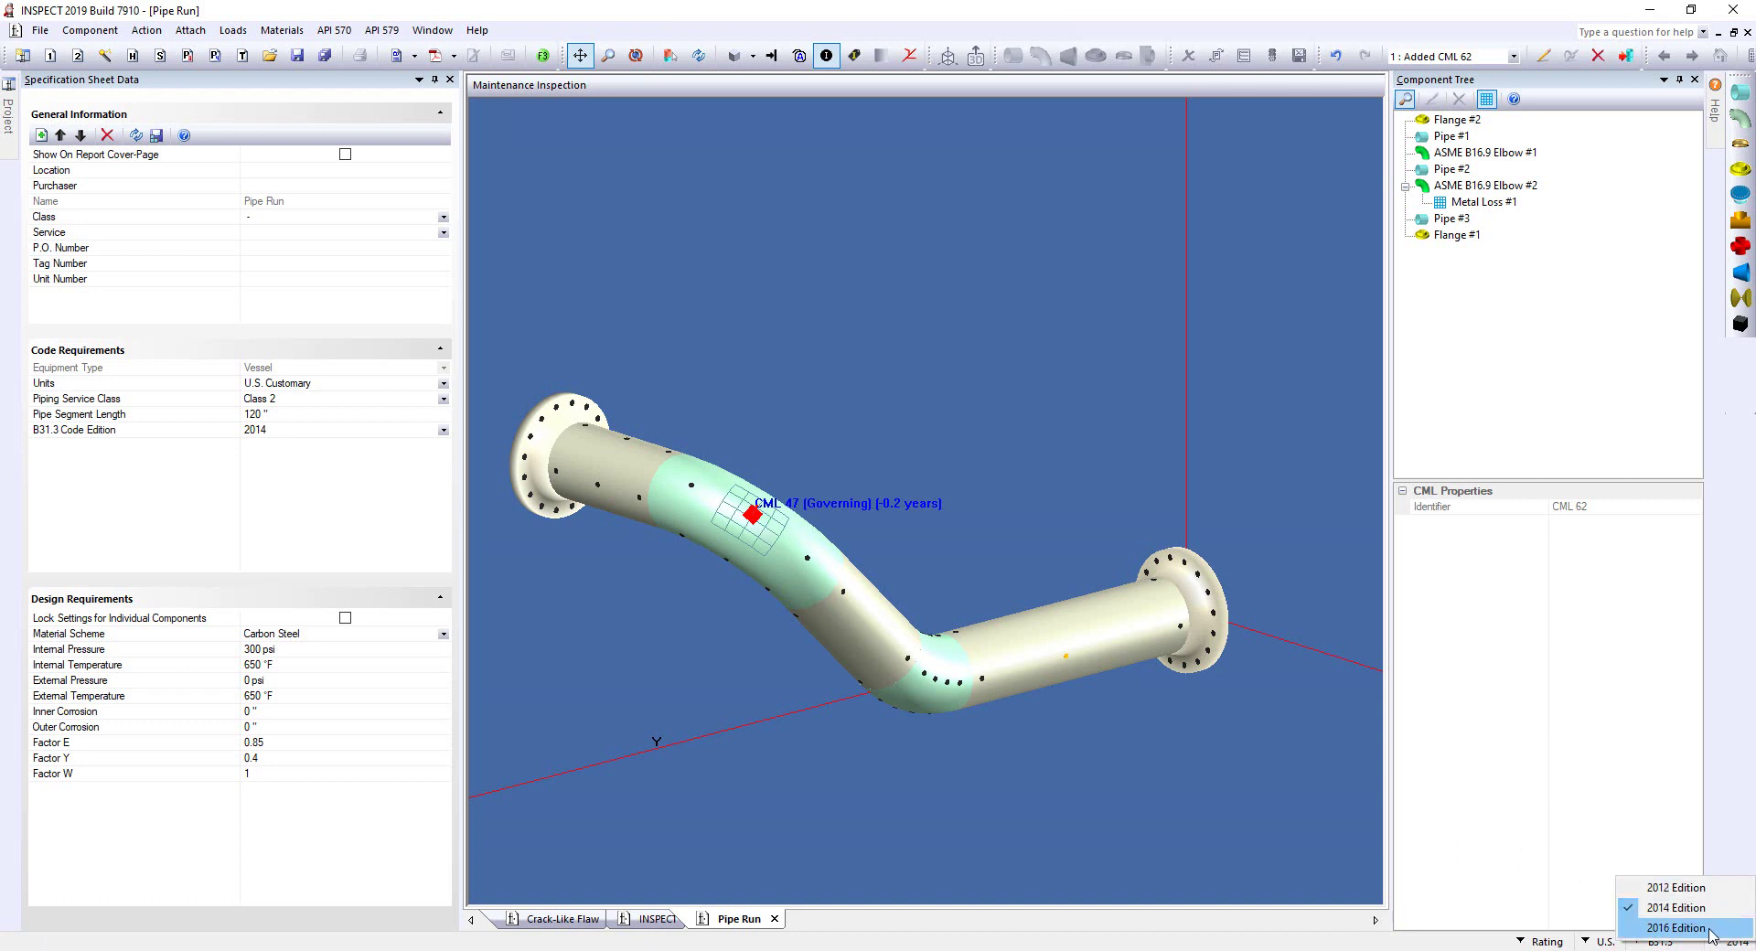
left_click(1710, 928)
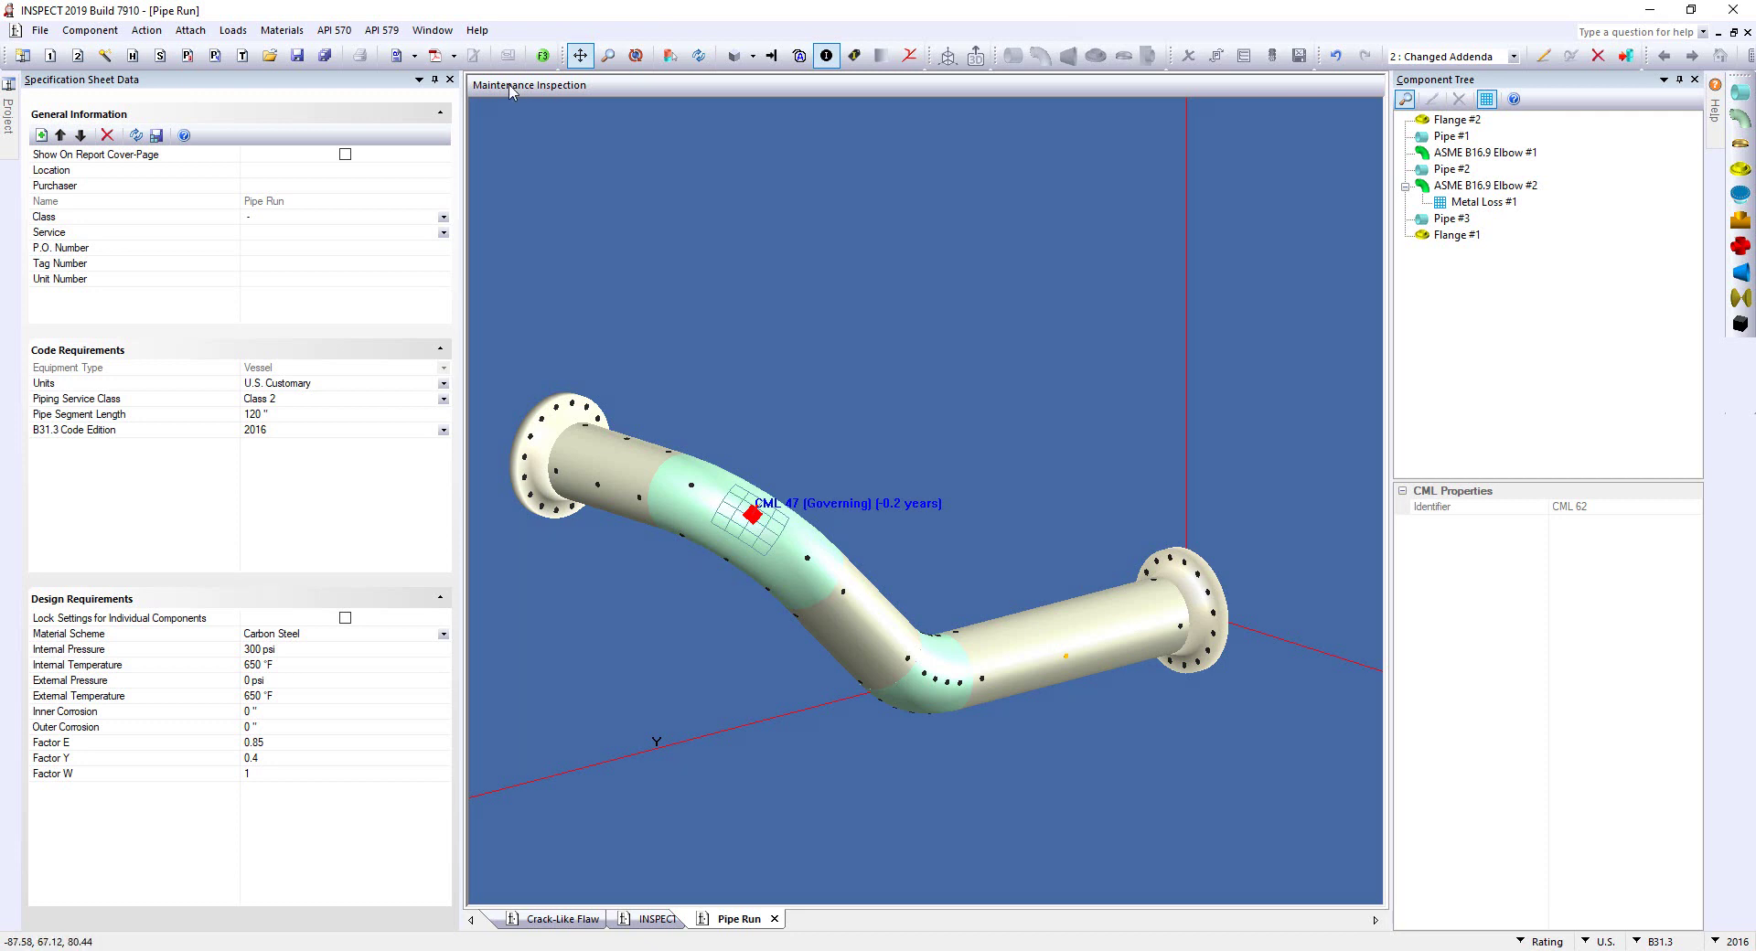
left_click(477, 31)
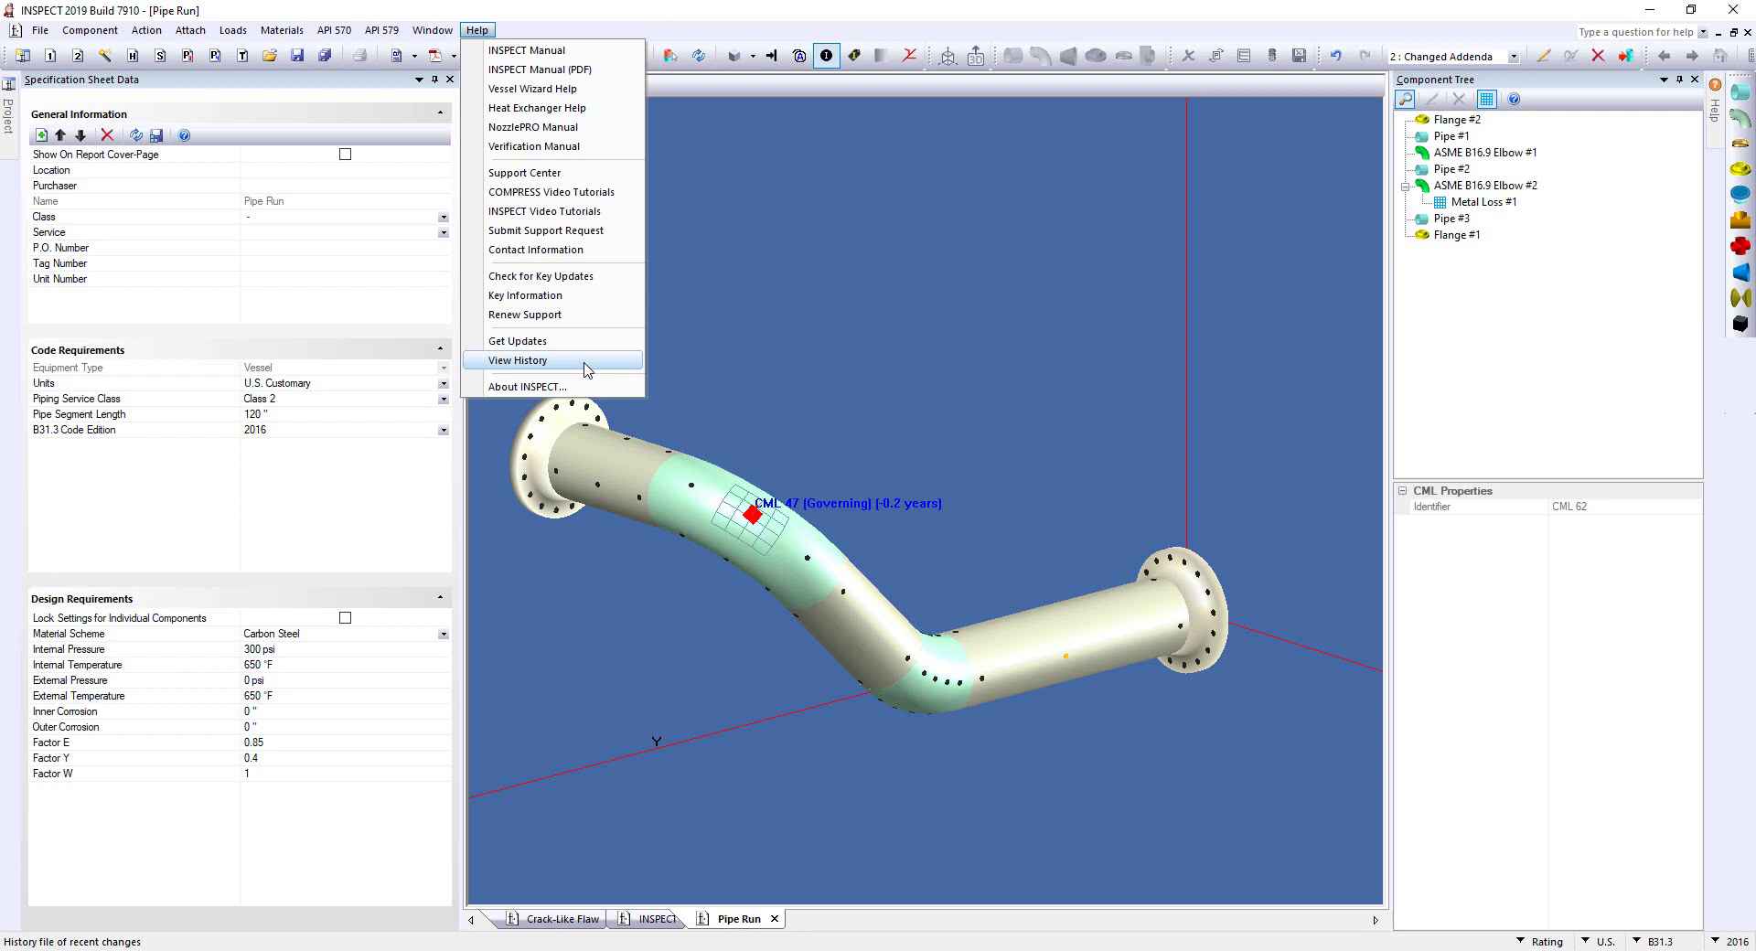
left_click(860, 368)
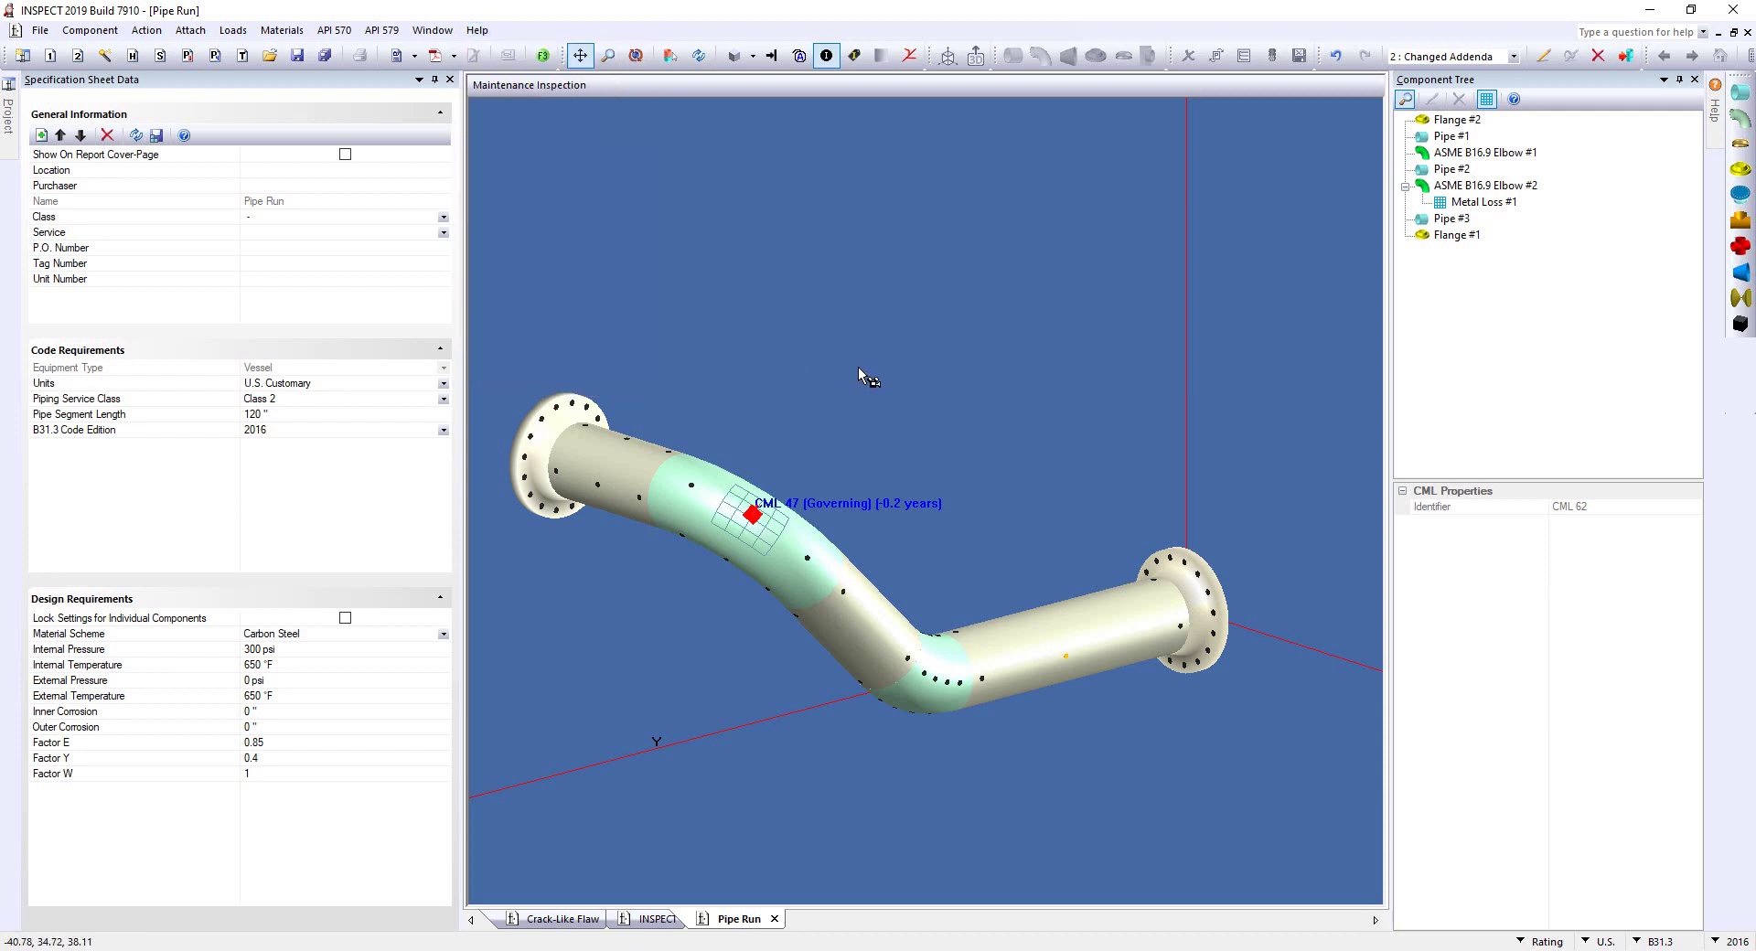